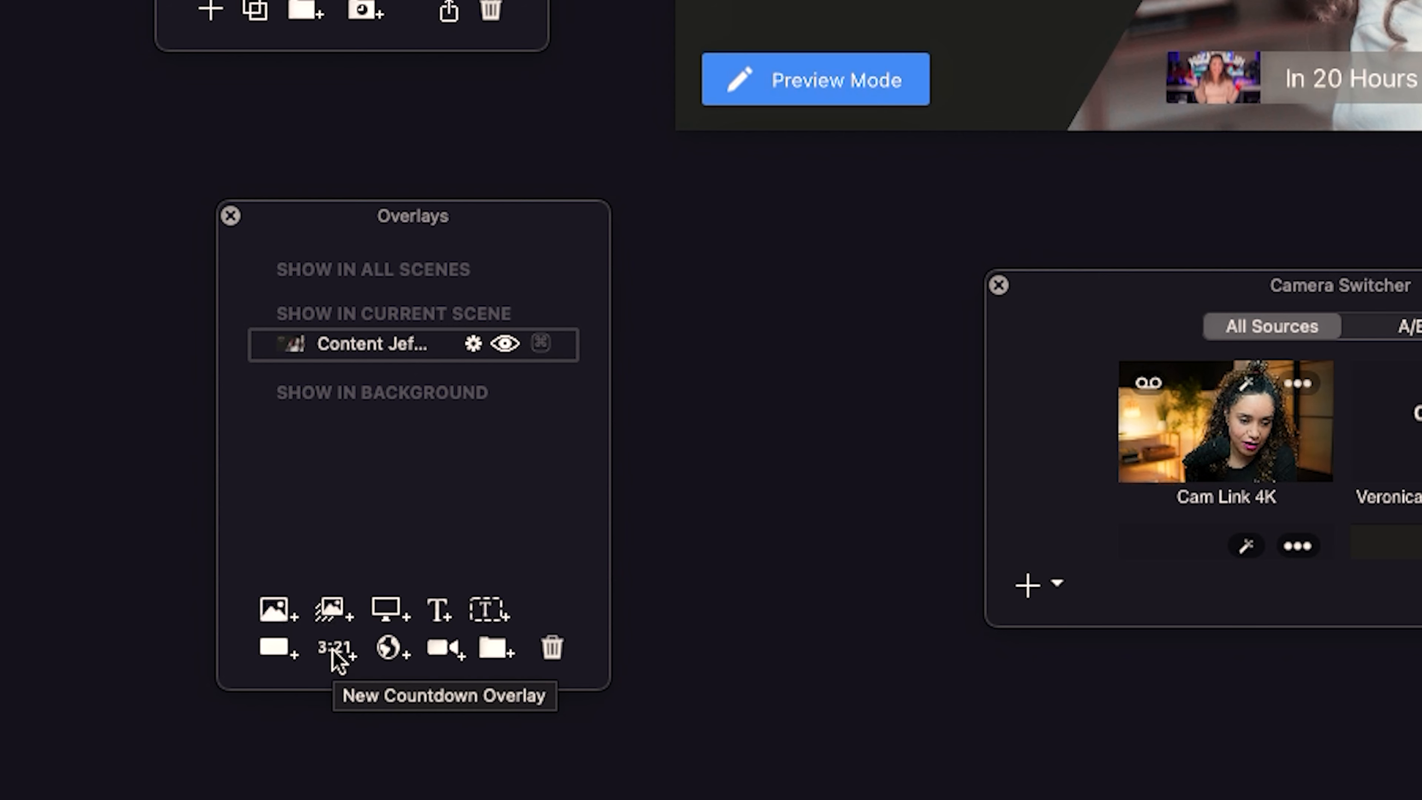
Add a 10-minute countdown overlay (Countdown for an Amount of Time, 00:10:00) to the Countdown scene.
left_click(334, 651)
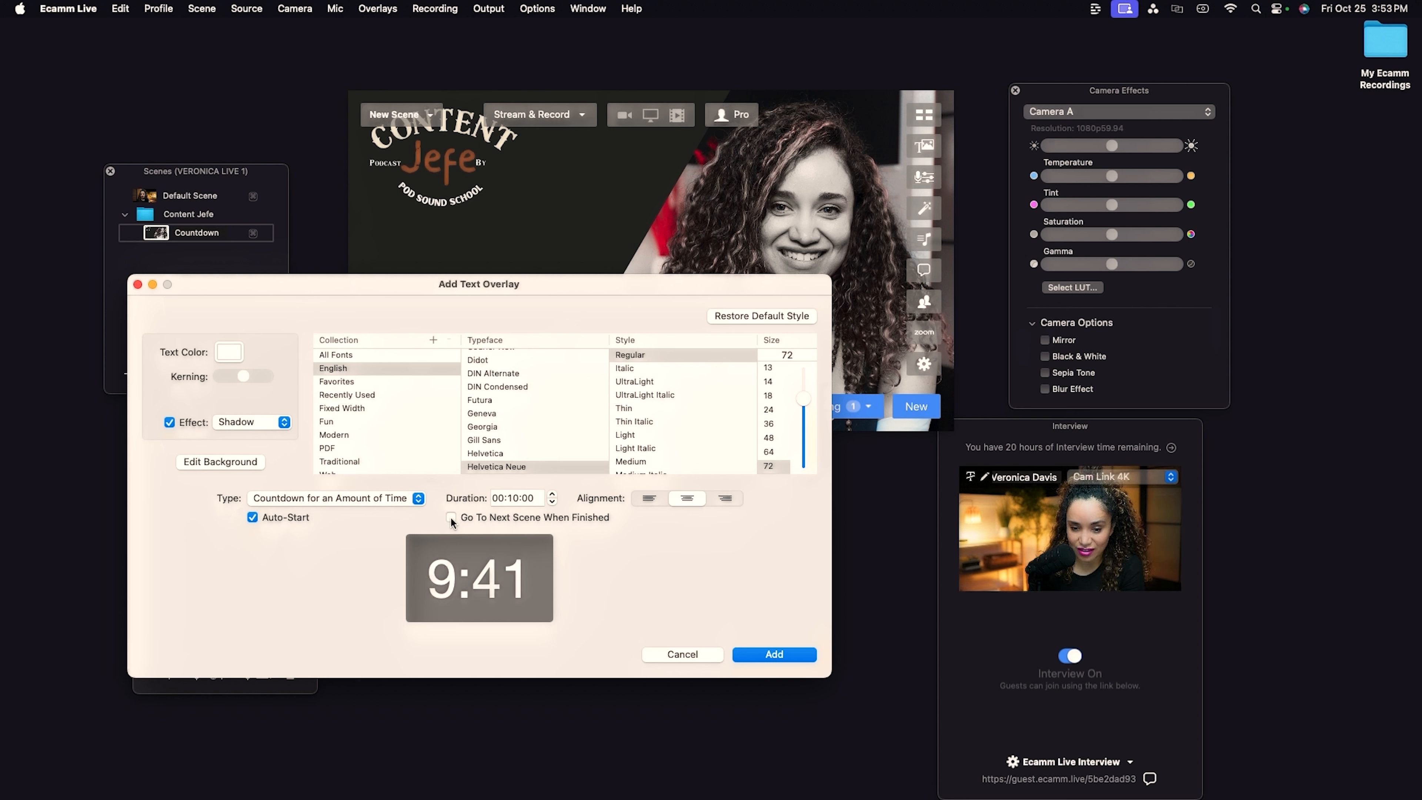
left_click(788, 655)
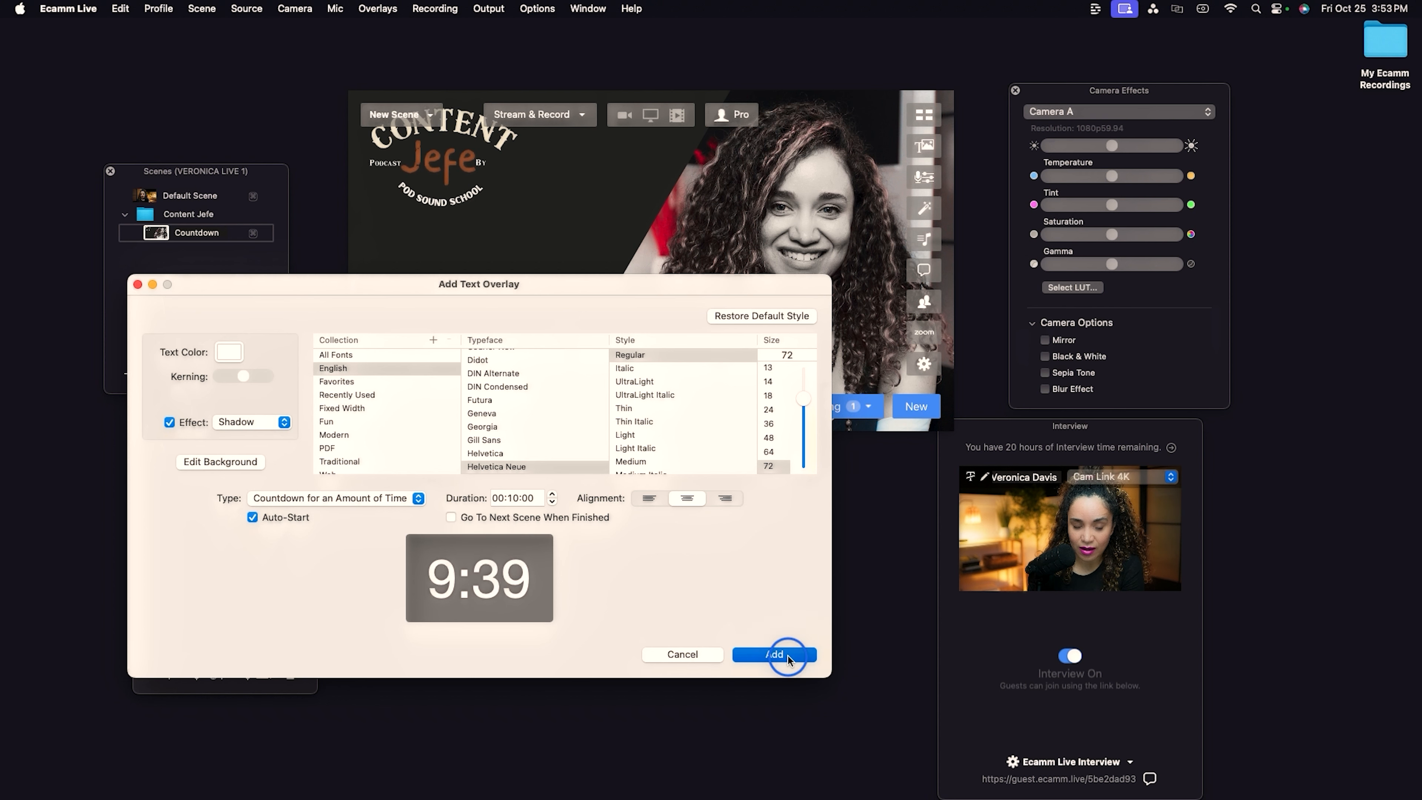
Set the countdown overlay's background colour to red.
left_click(542, 304)
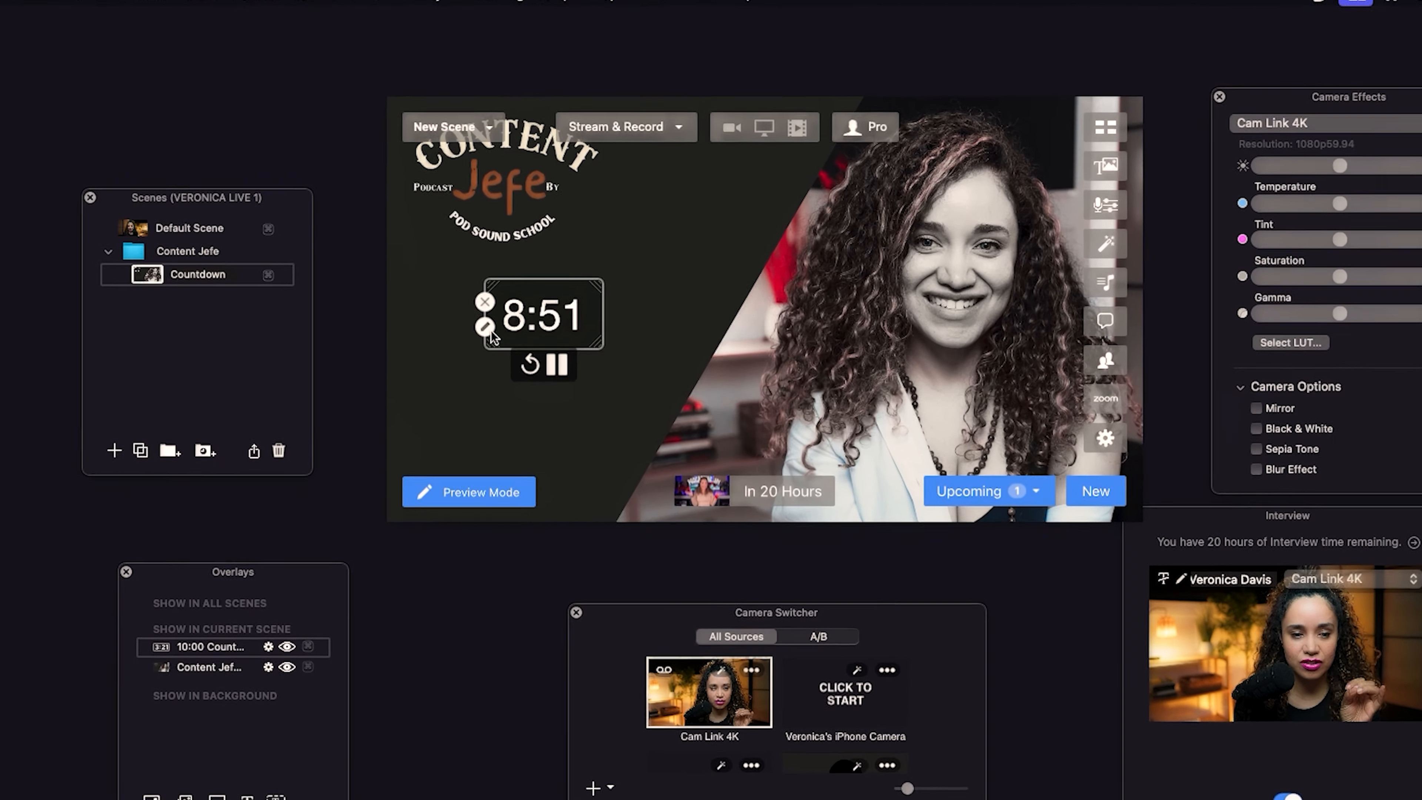
left_click(428, 276)
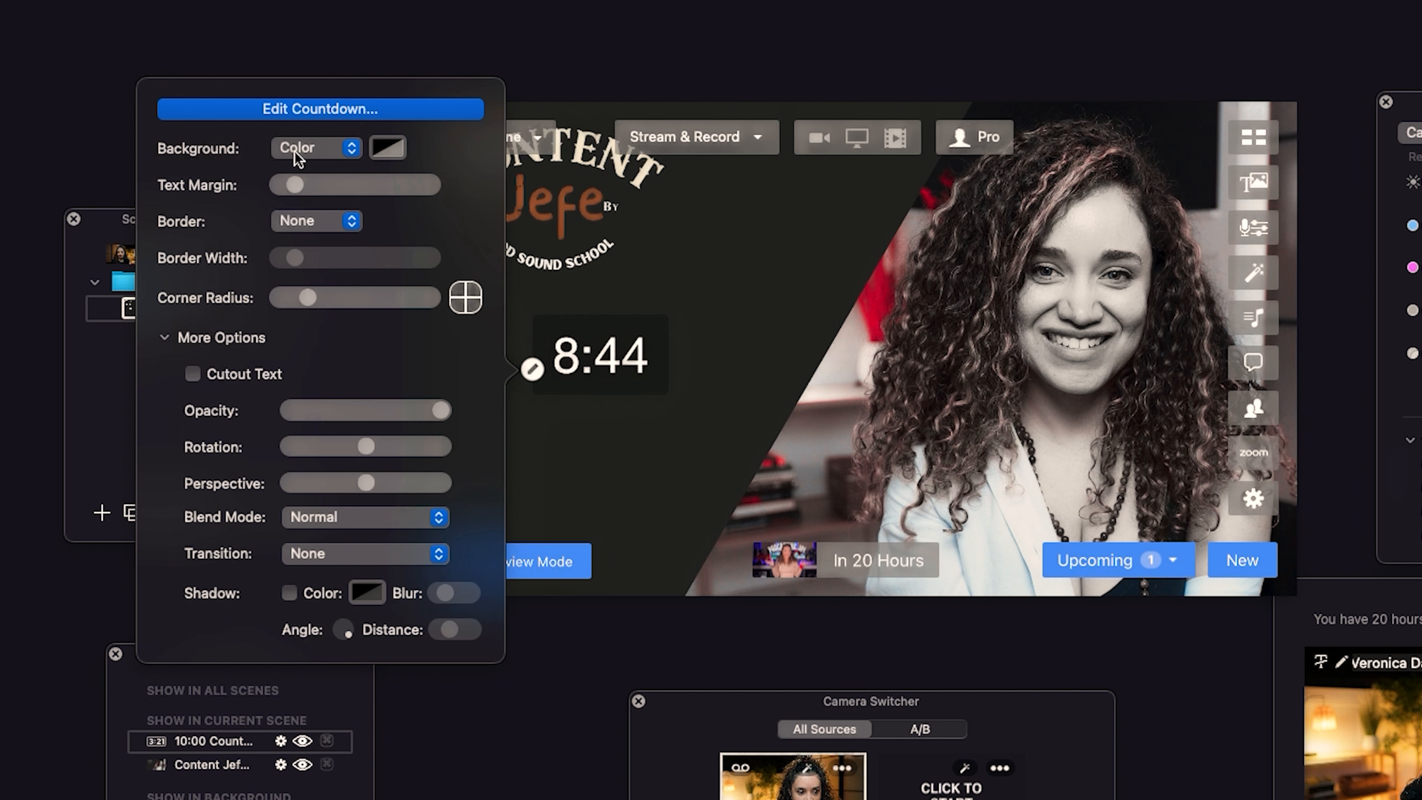
left_click(383, 149)
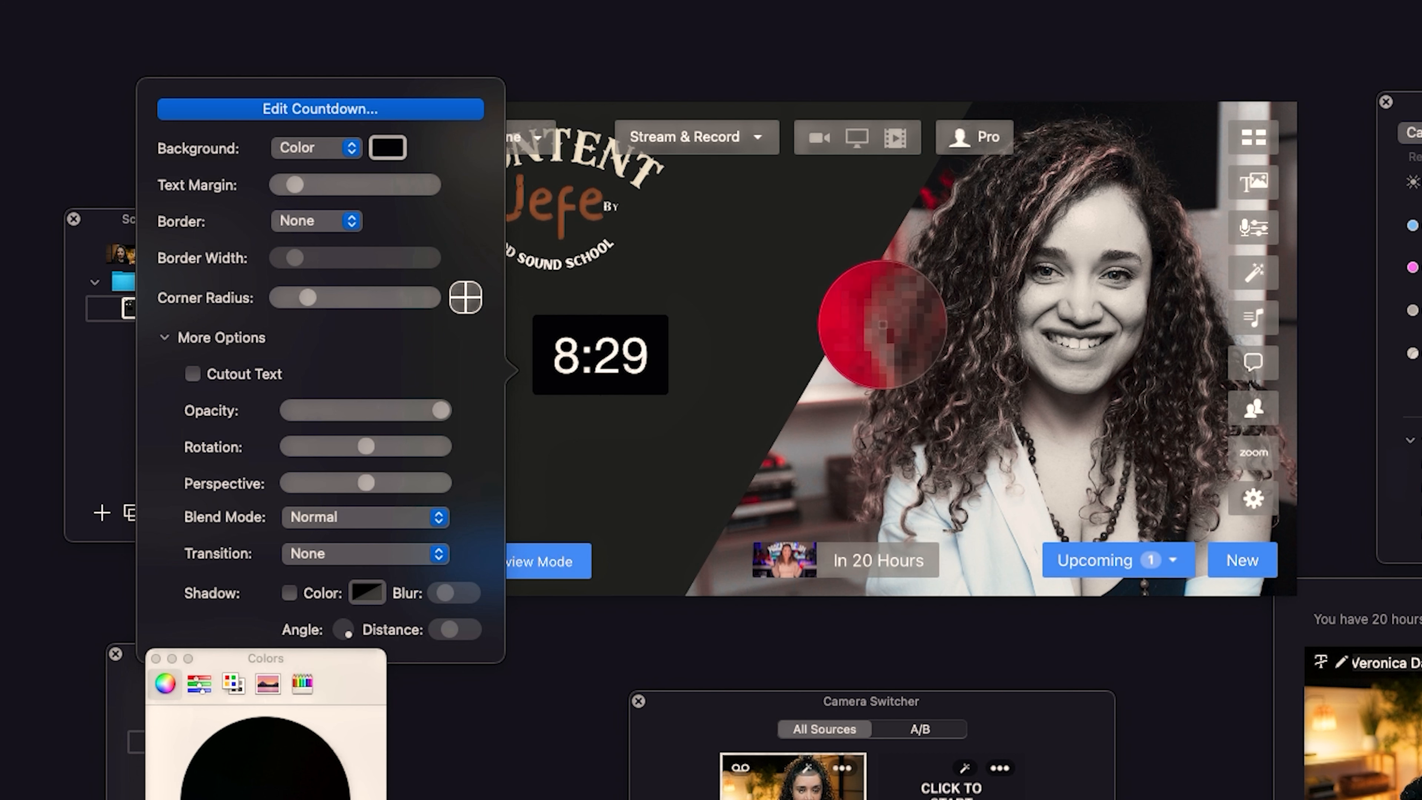
left_click(870, 315)
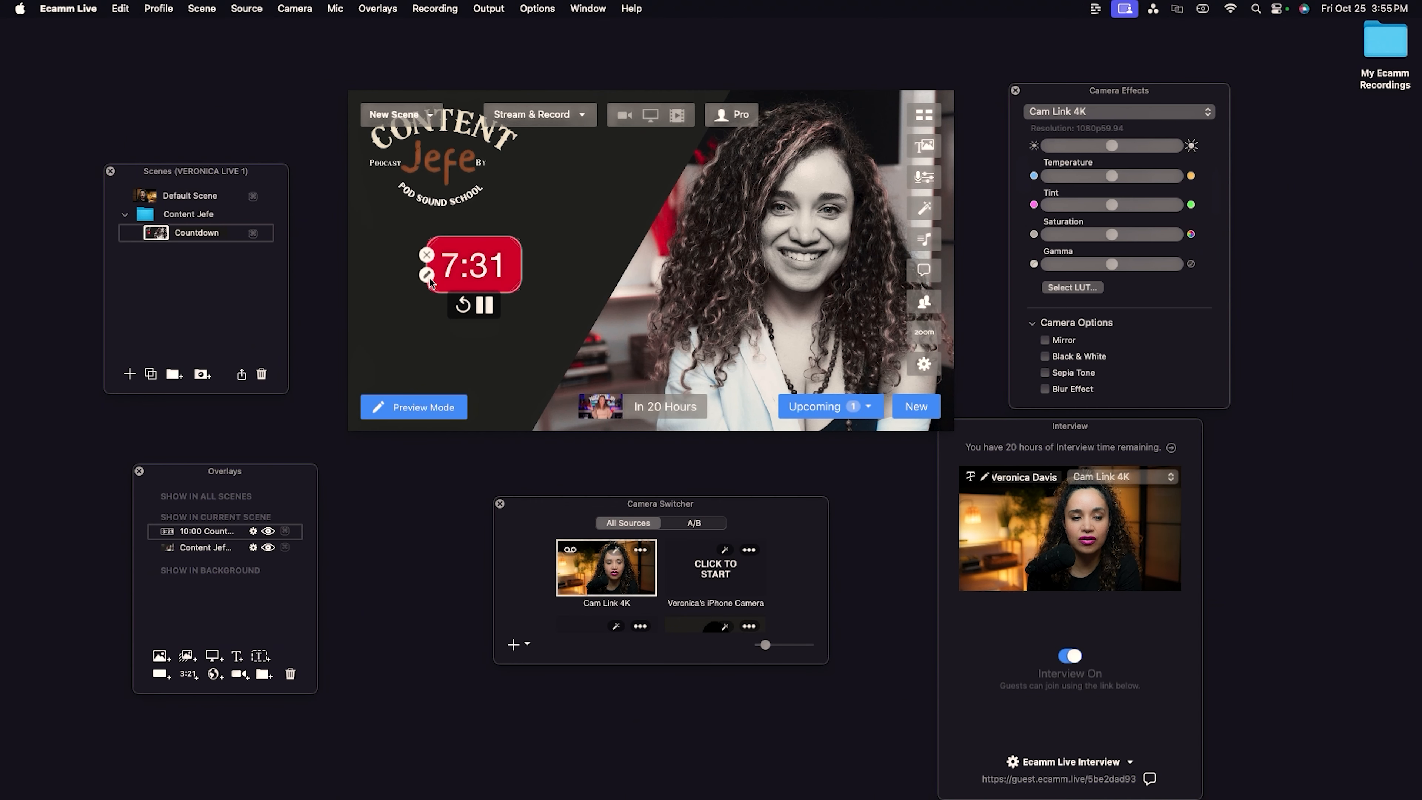
Edit the countdown overlay and set its text colour to black, then save.
left_click(428, 277)
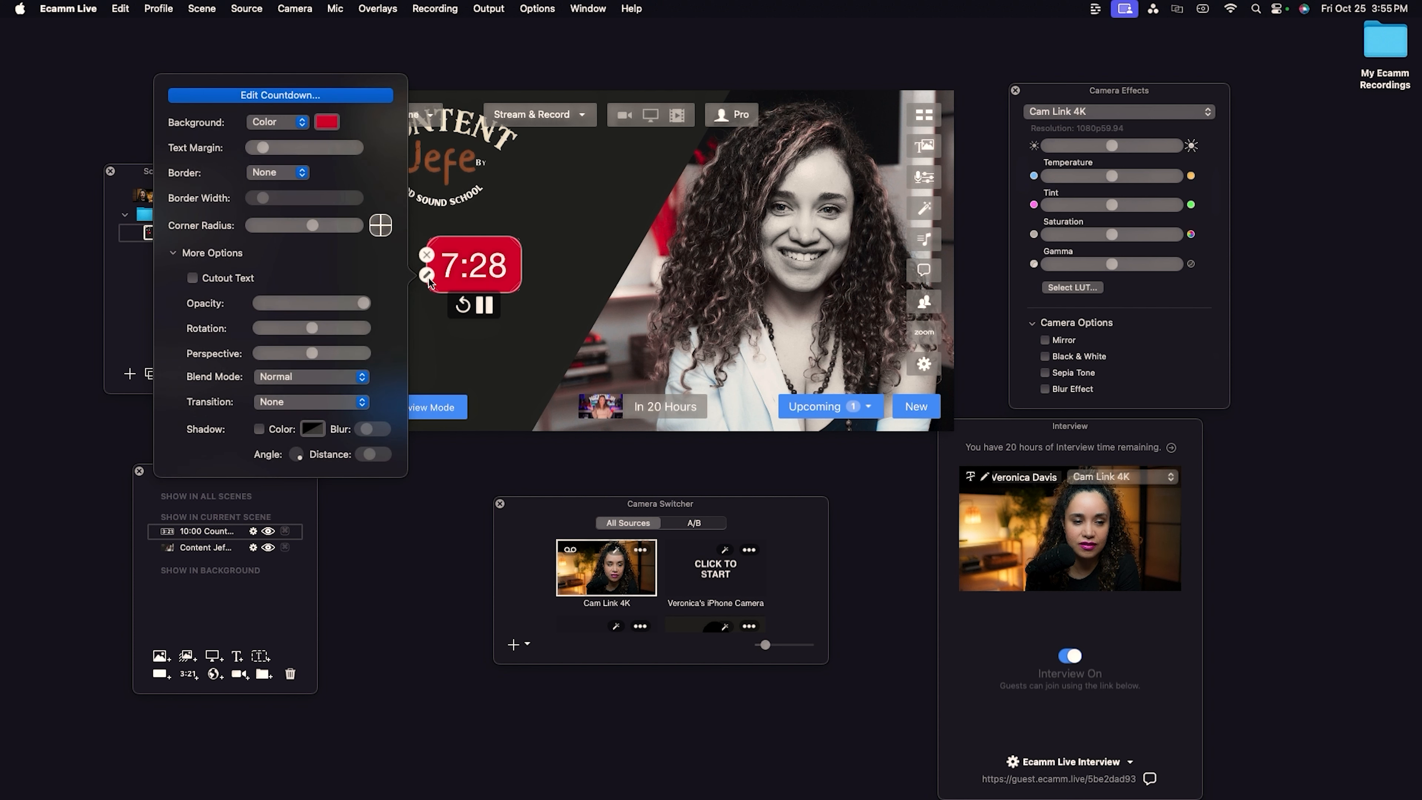
left_click(286, 95)
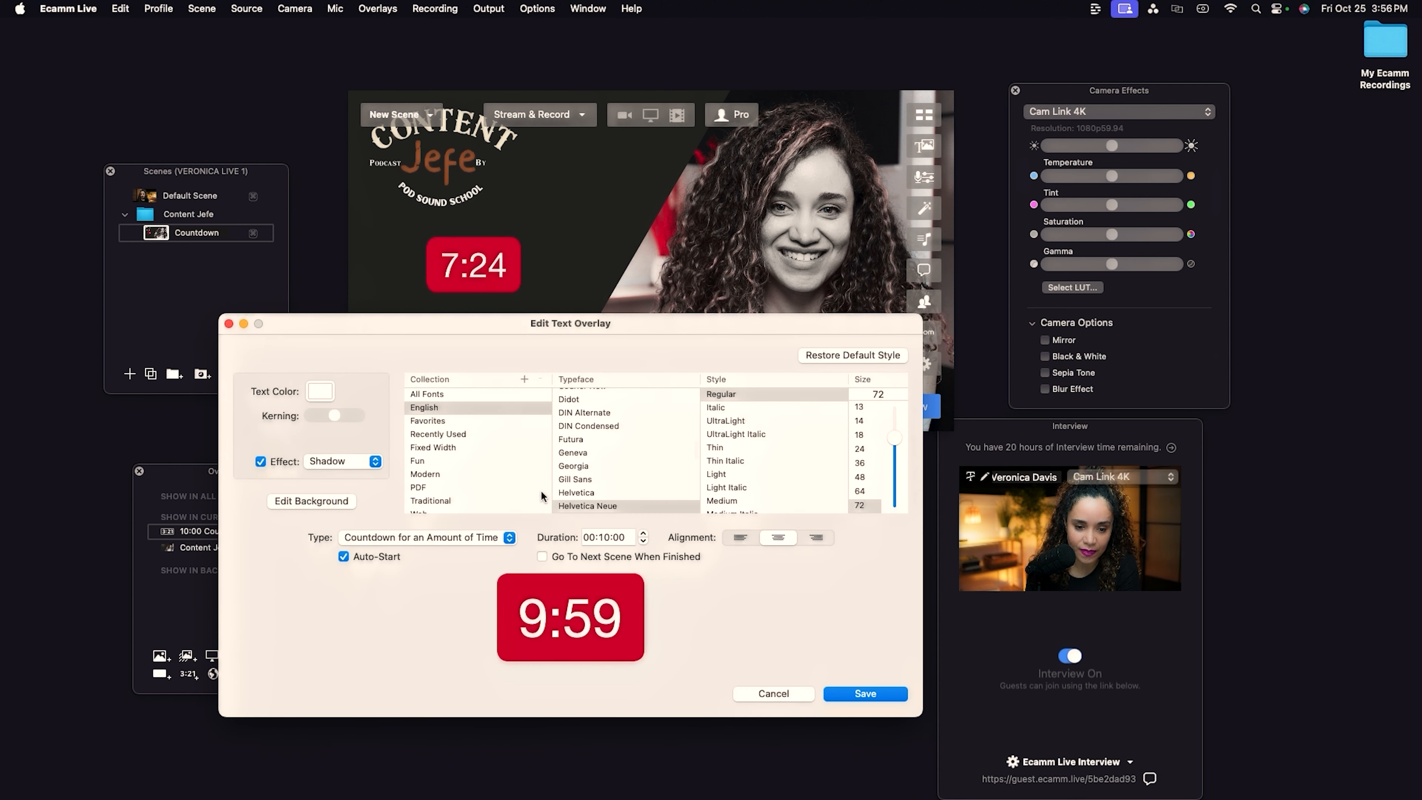
left_click(320, 392)
left_click(214, 709)
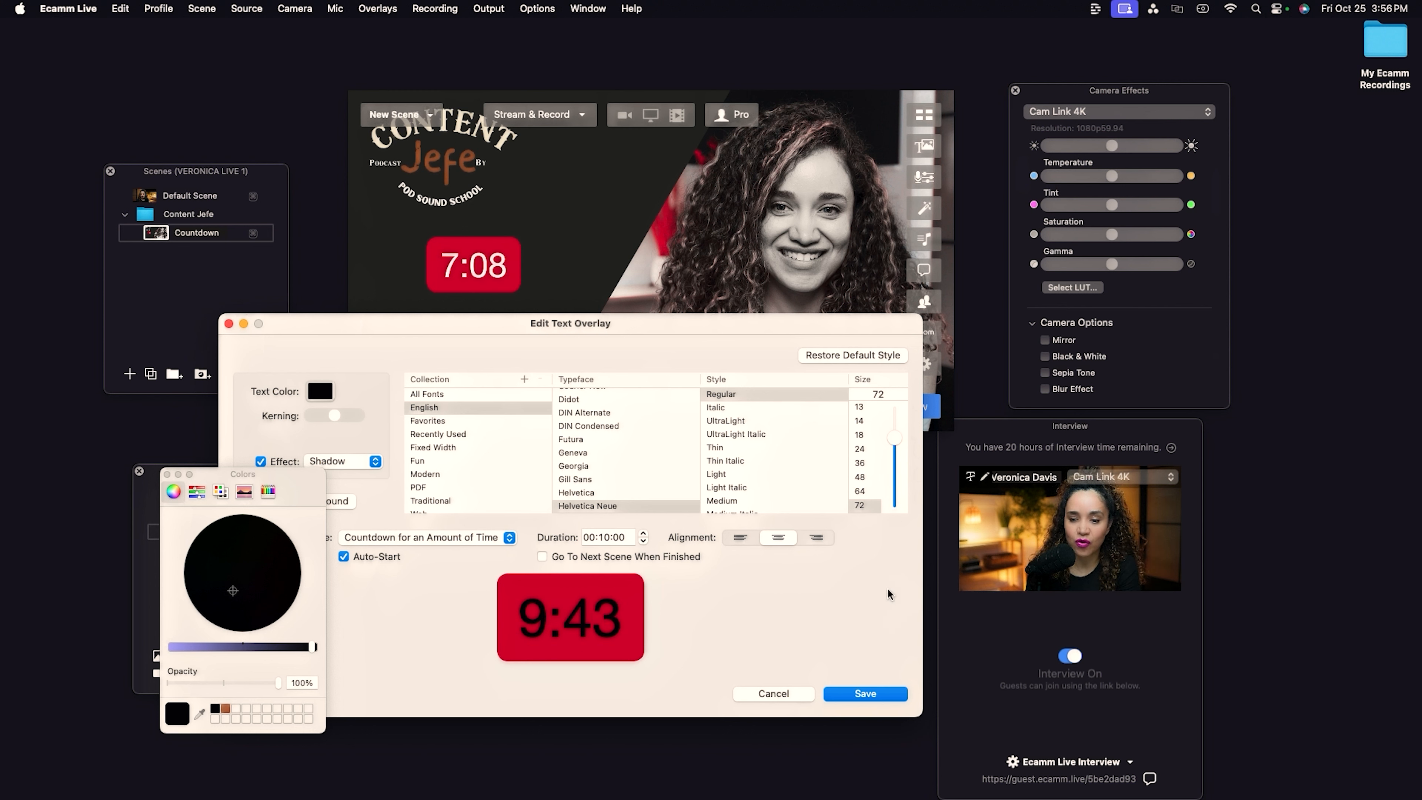
left_click(871, 696)
Add a new scene in the Content Jefe folder and name it CJ Intro.
left_click(427, 274)
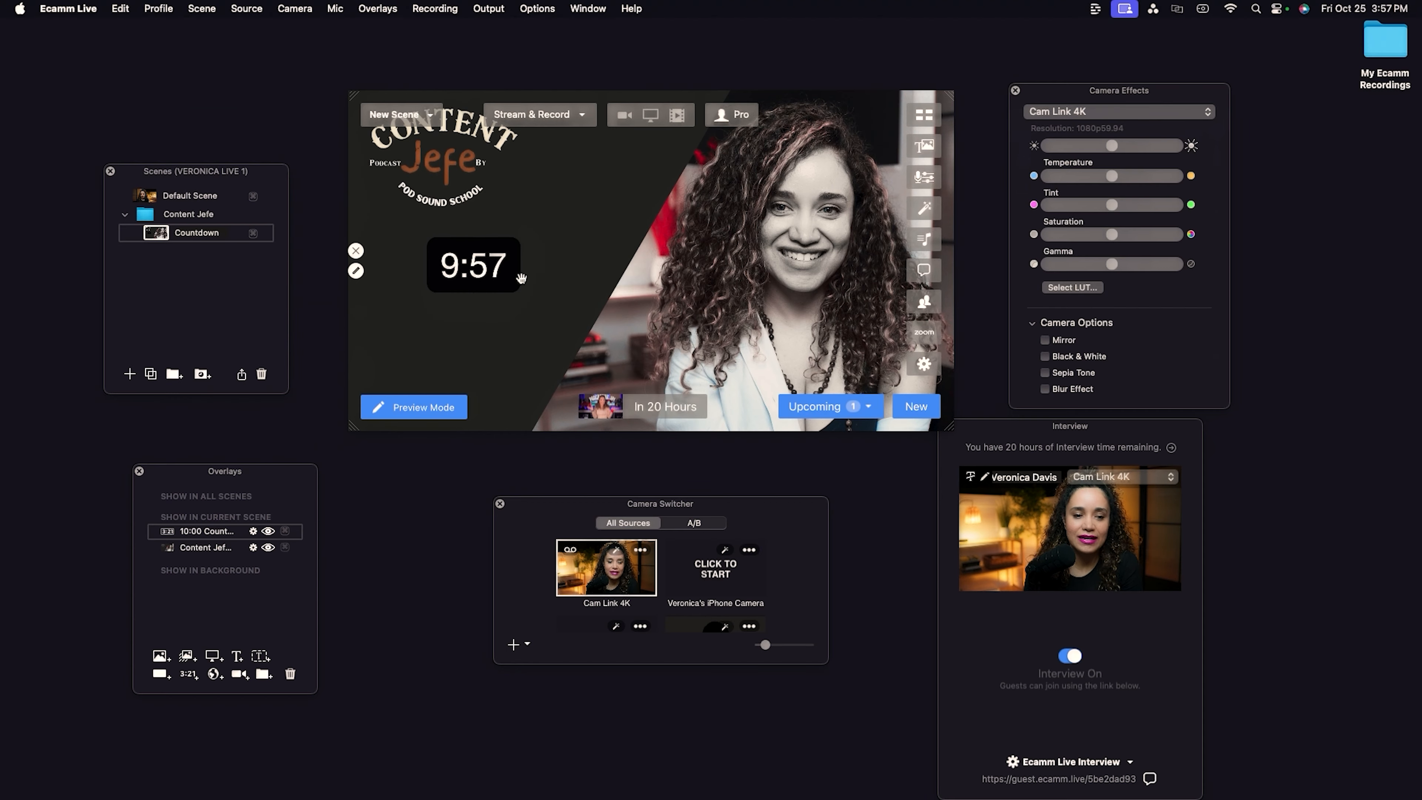
mouse_move(498, 275)
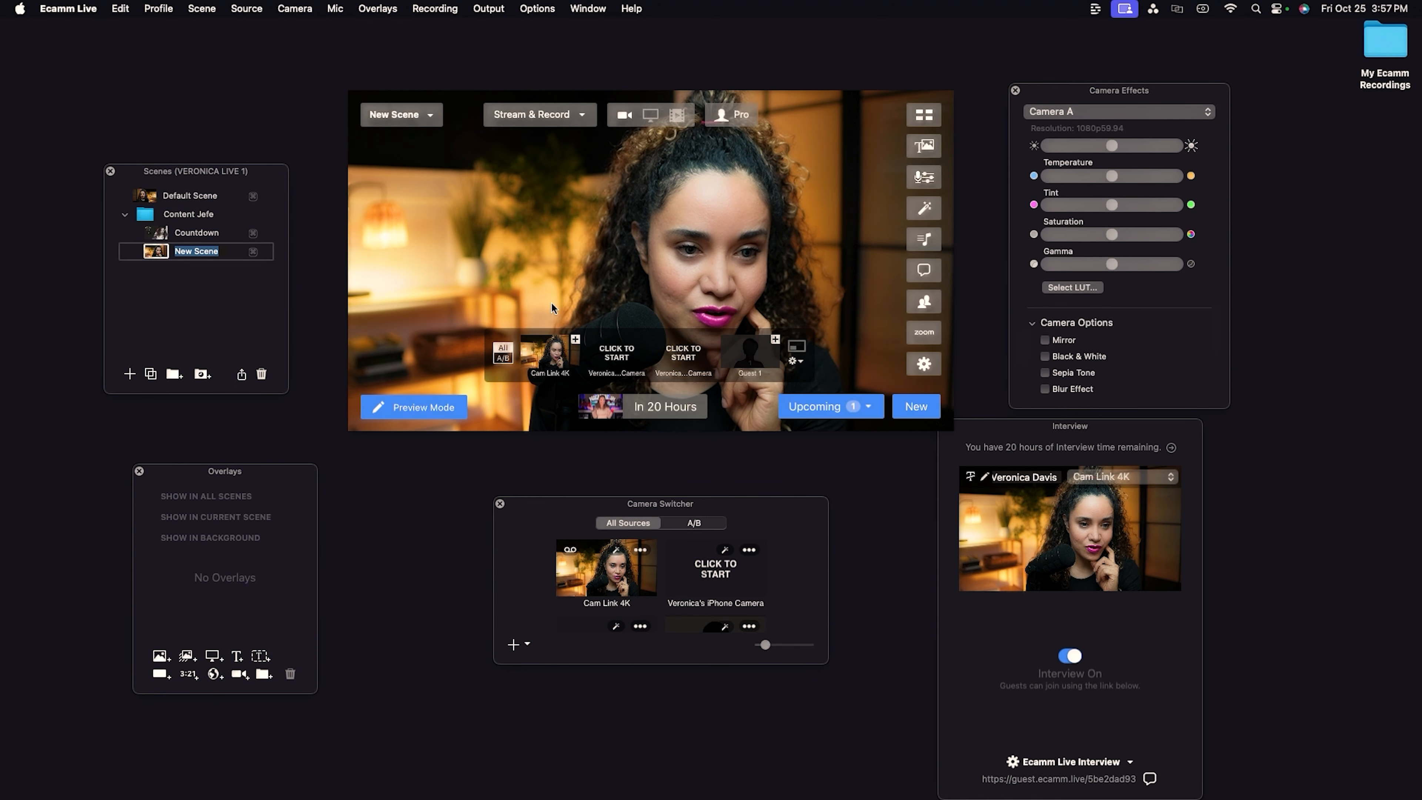
left_click(408, 233)
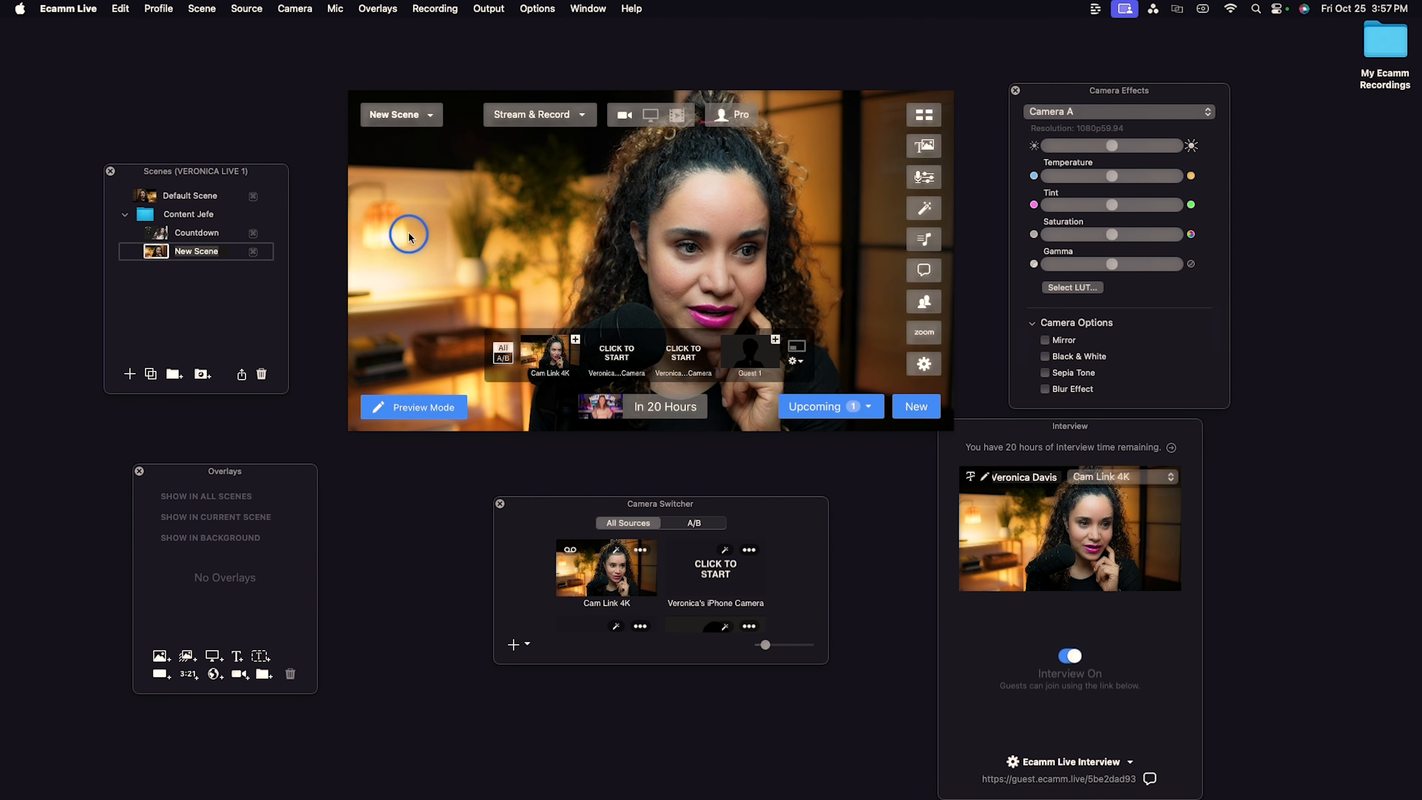
left_click(130, 373)
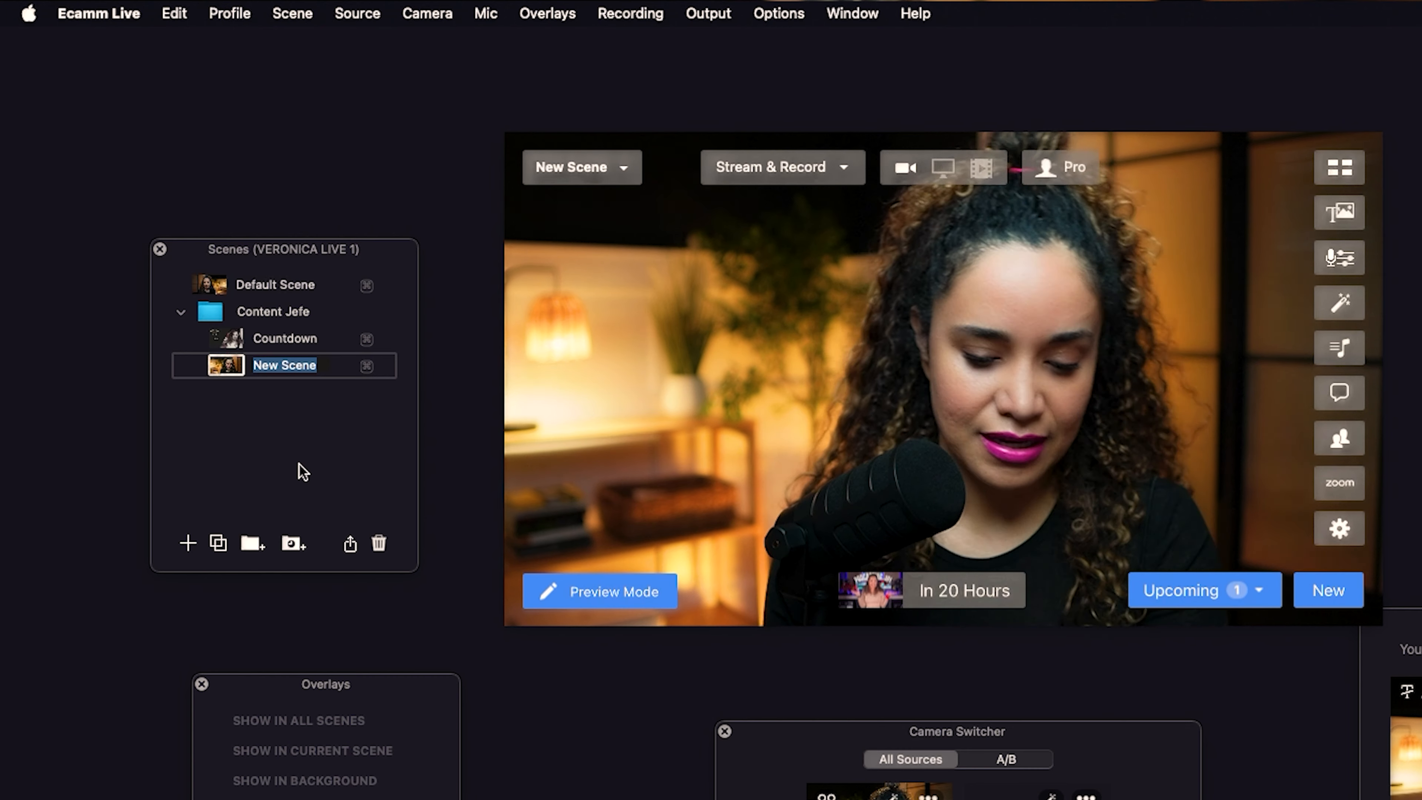
type("CJ Introd")
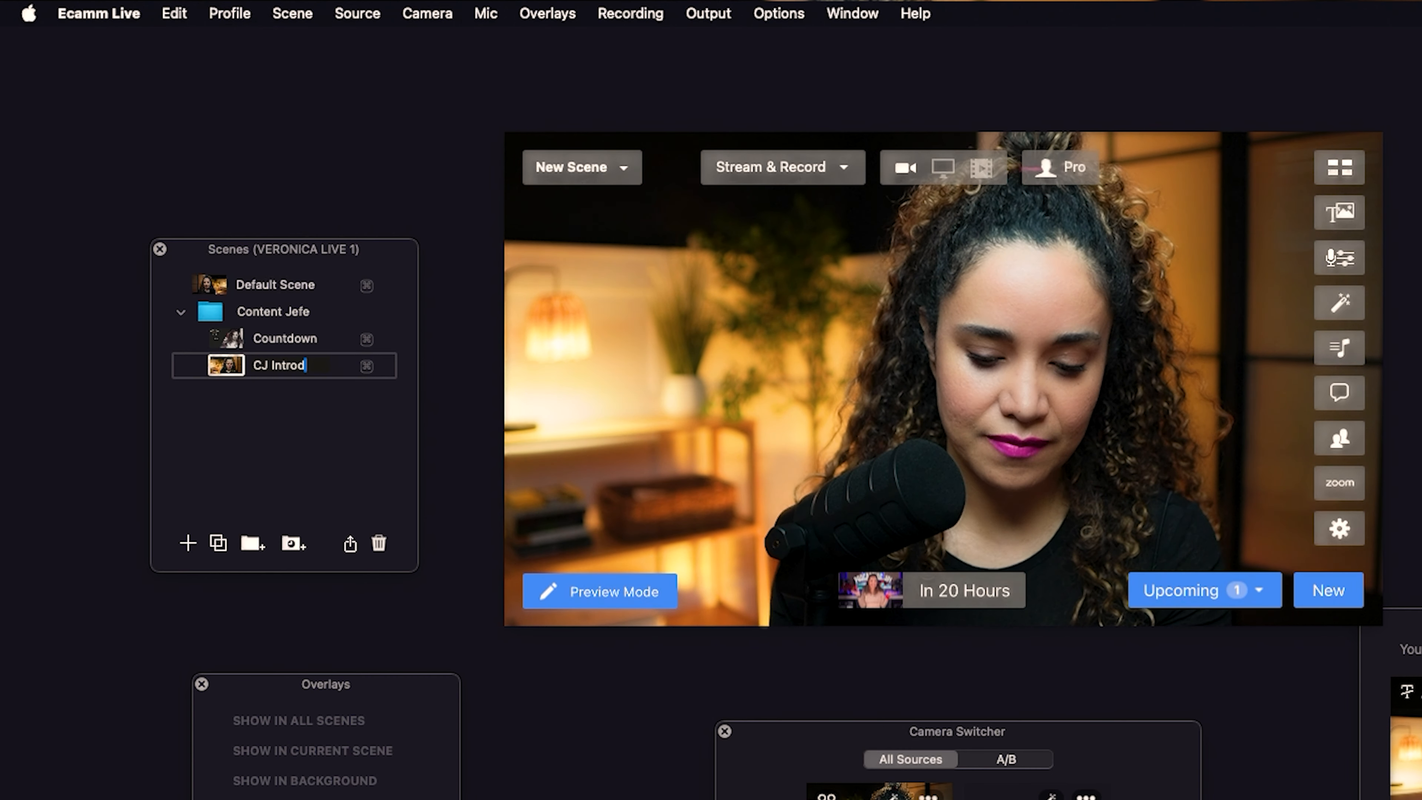
key("Return")
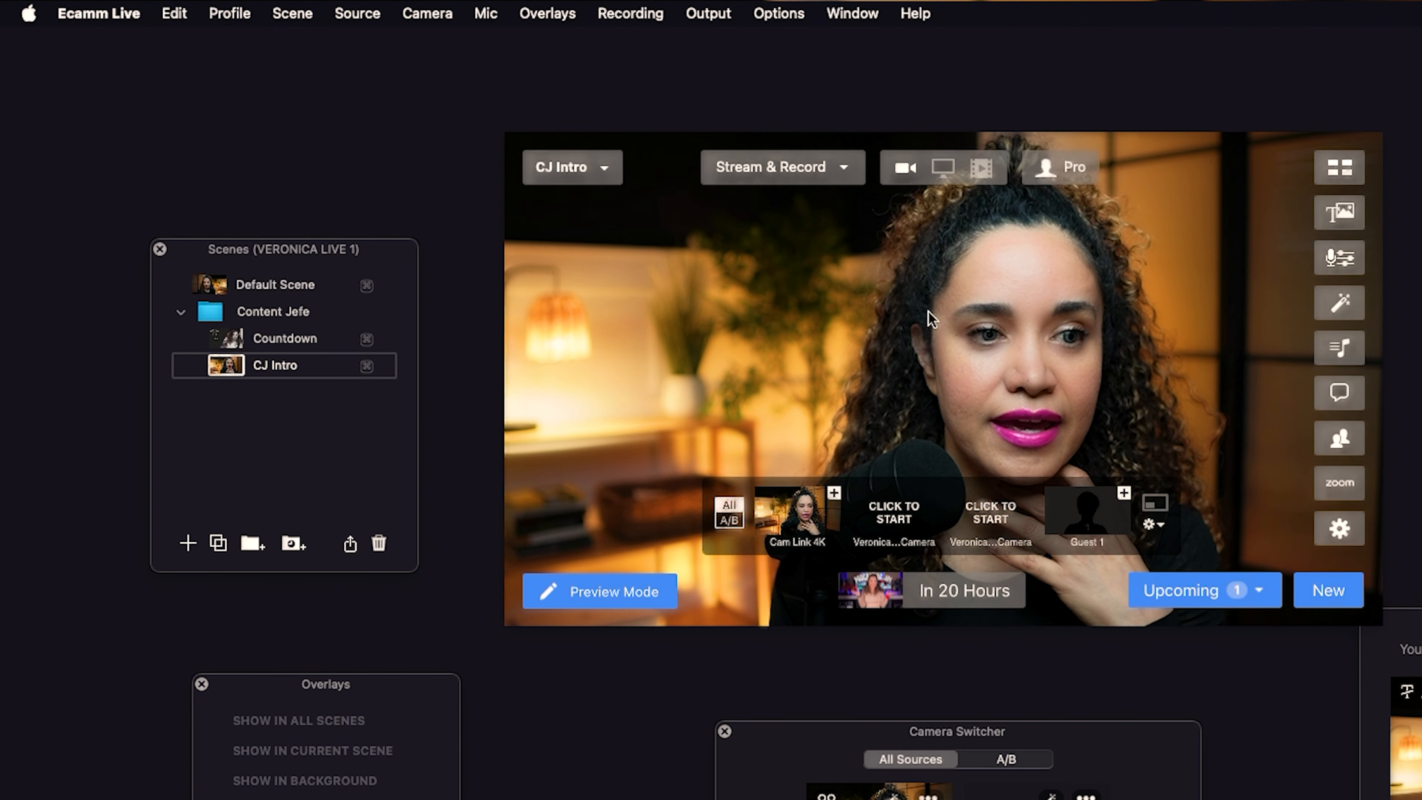
Set the CJ Intro scene's source to the Content Jefe countdown overlay .mp4 video file.
left_click(359, 16)
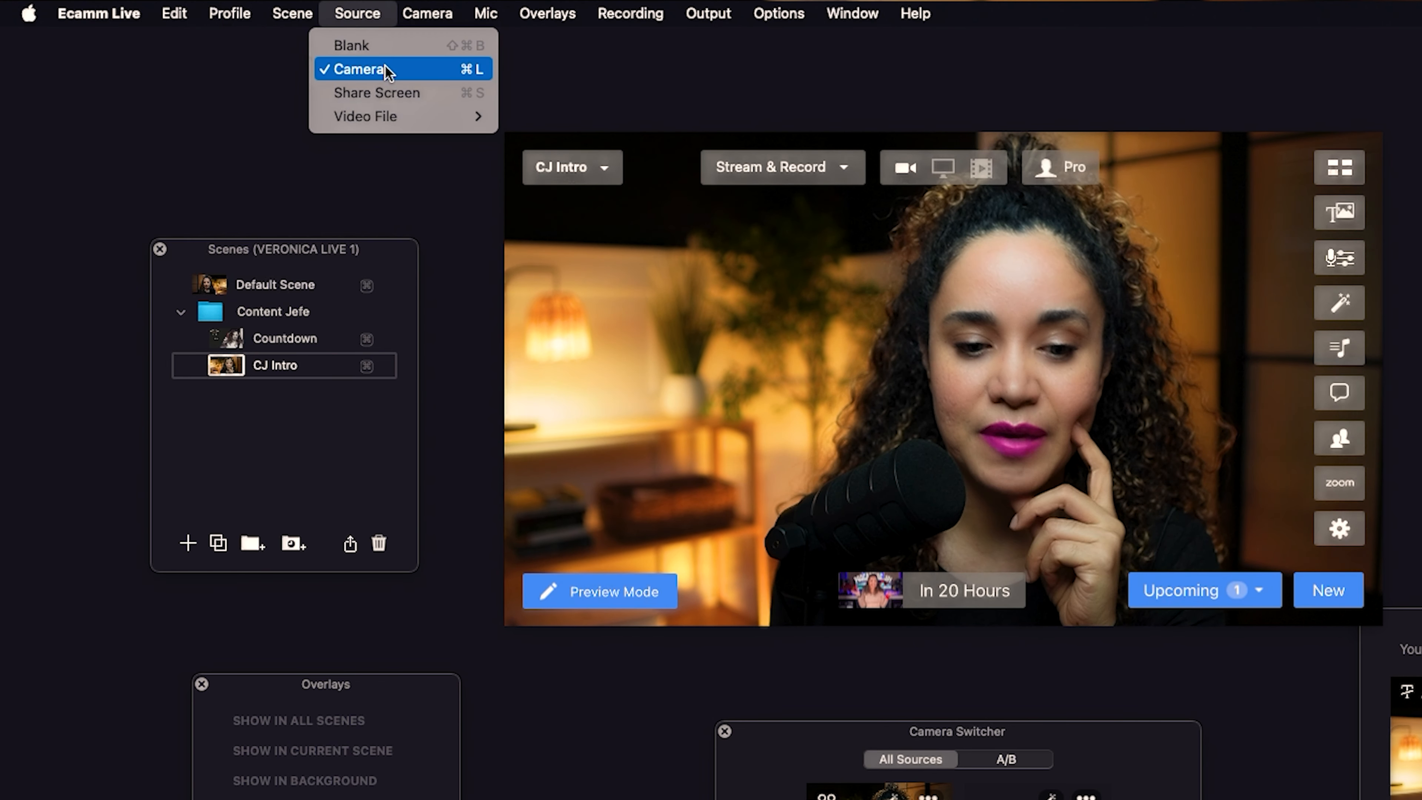
mouse_move(388, 119)
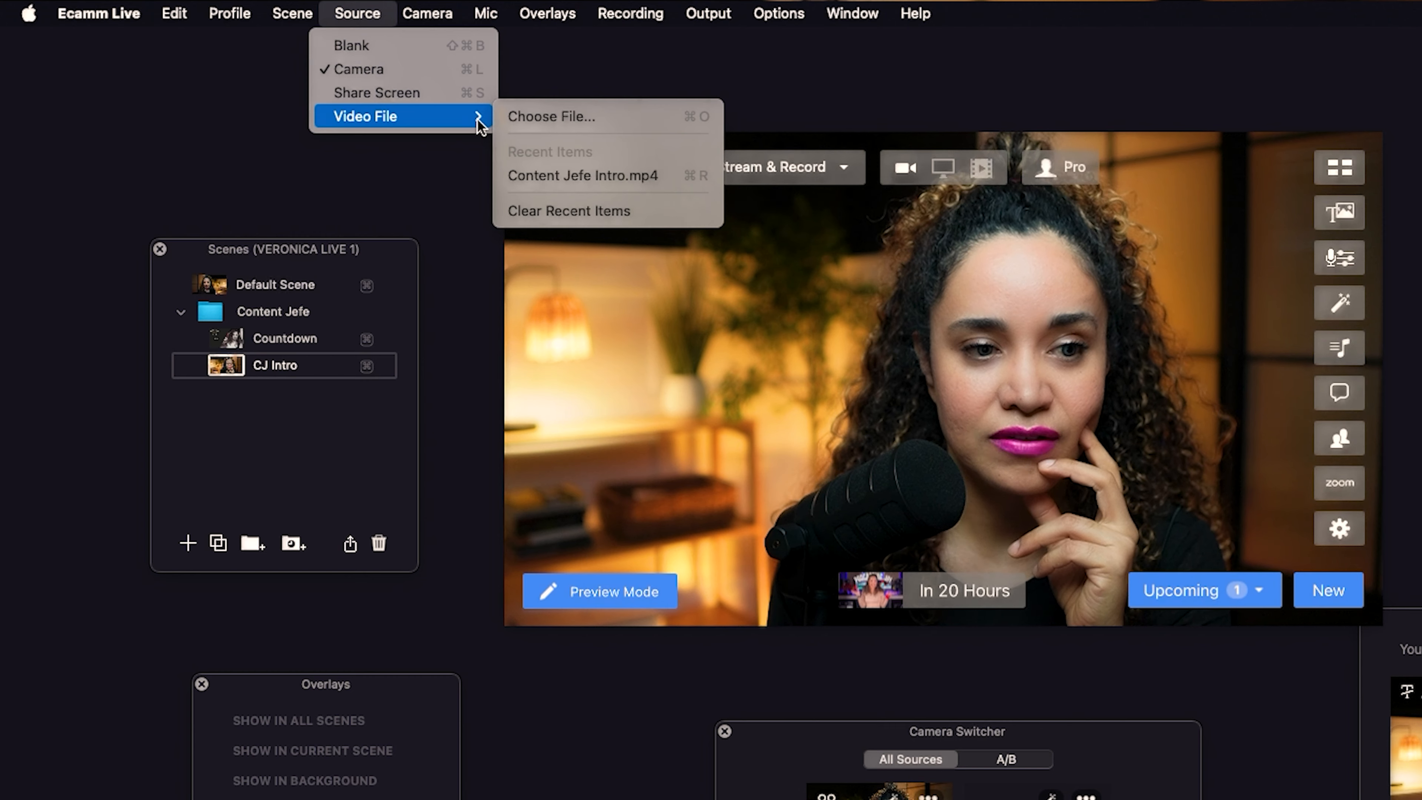
left_click(535, 118)
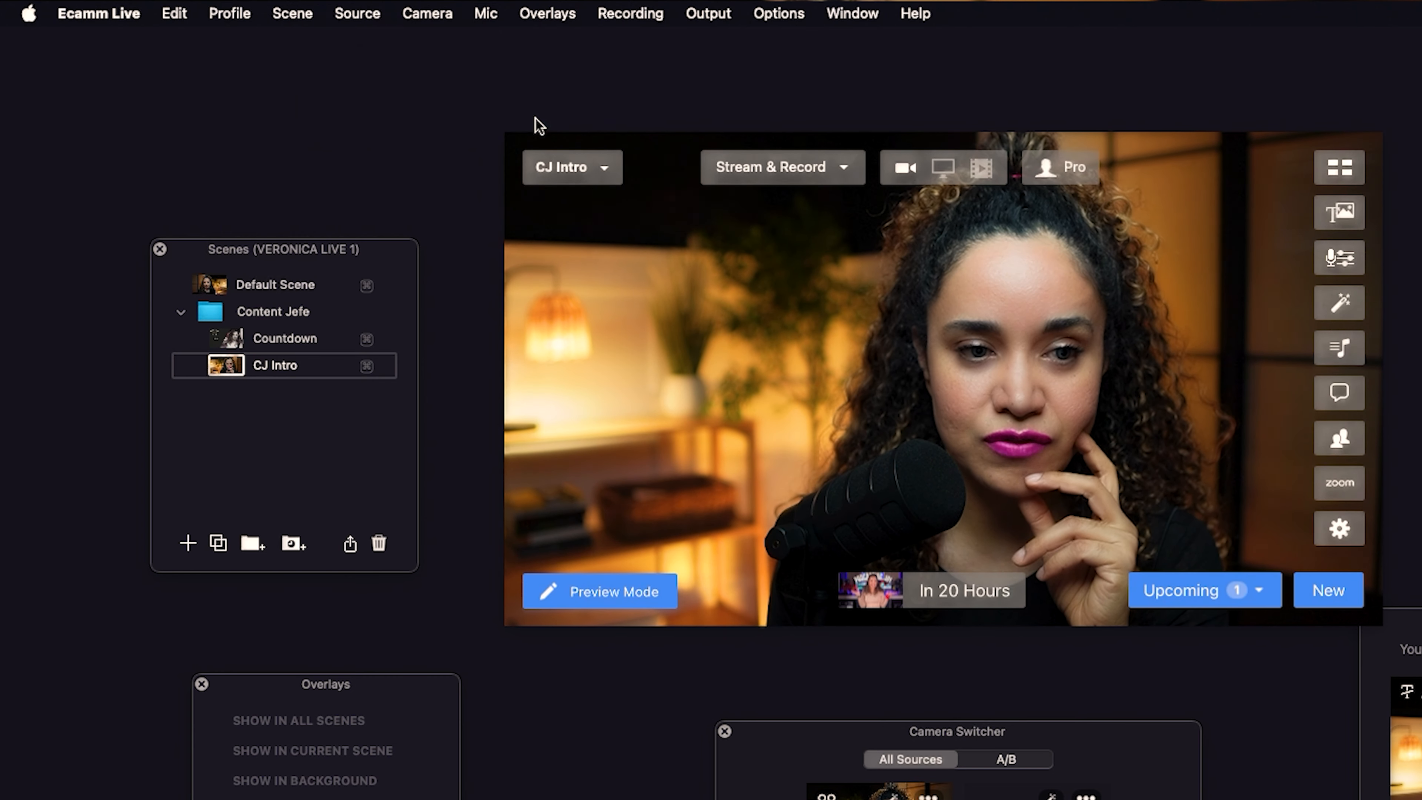
scroll(847, 414, "down", 2)
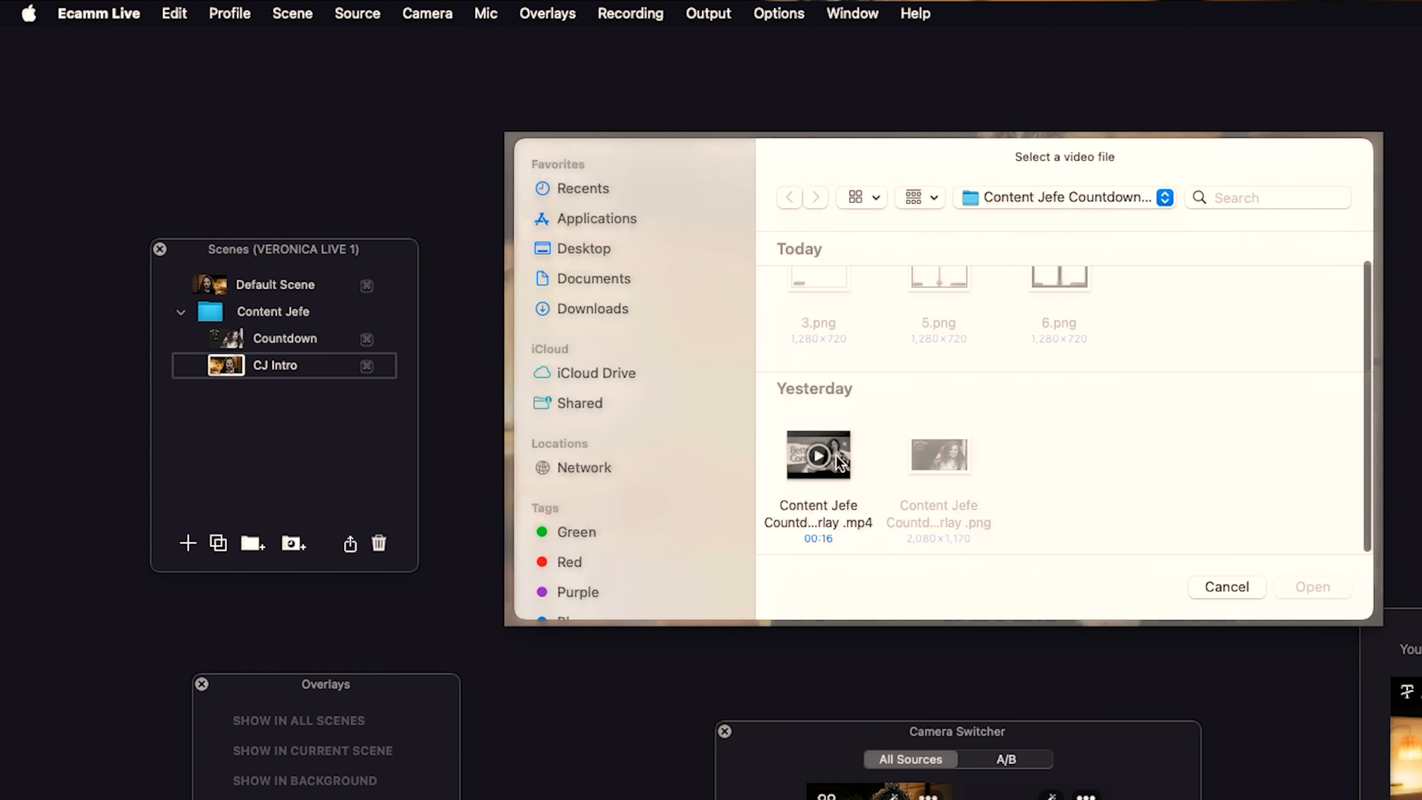
scroll(919, 436, "up", 2)
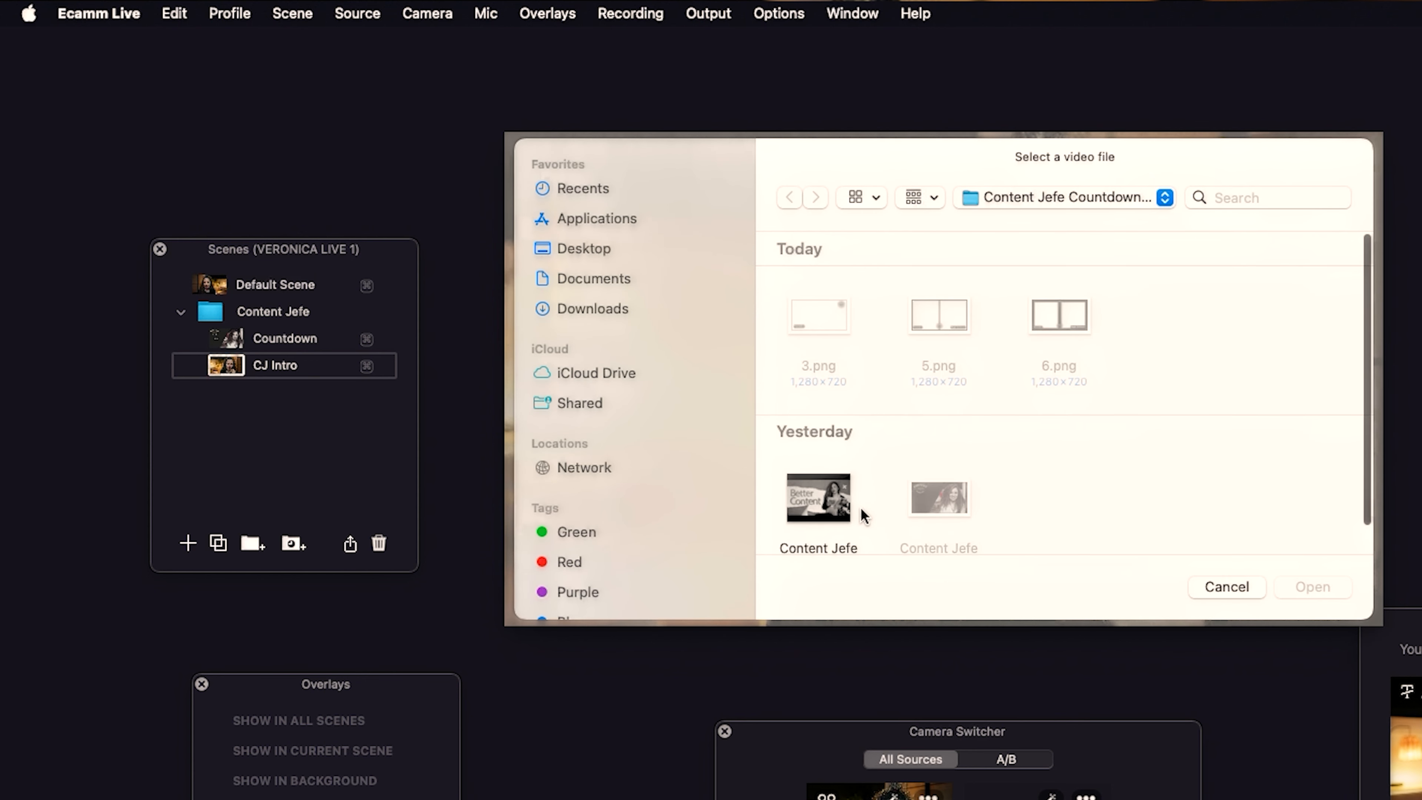
left_click(837, 517)
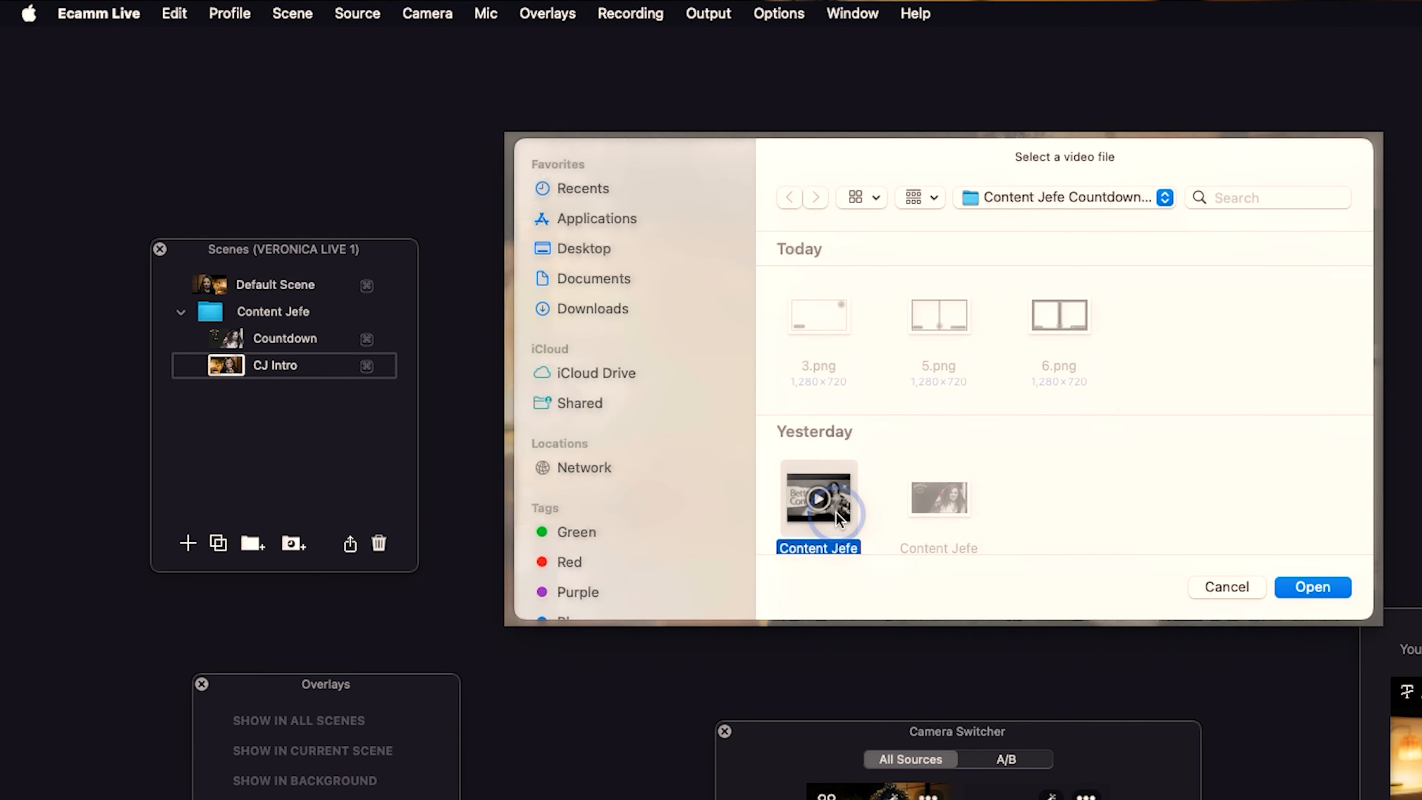
left_click(1313, 587)
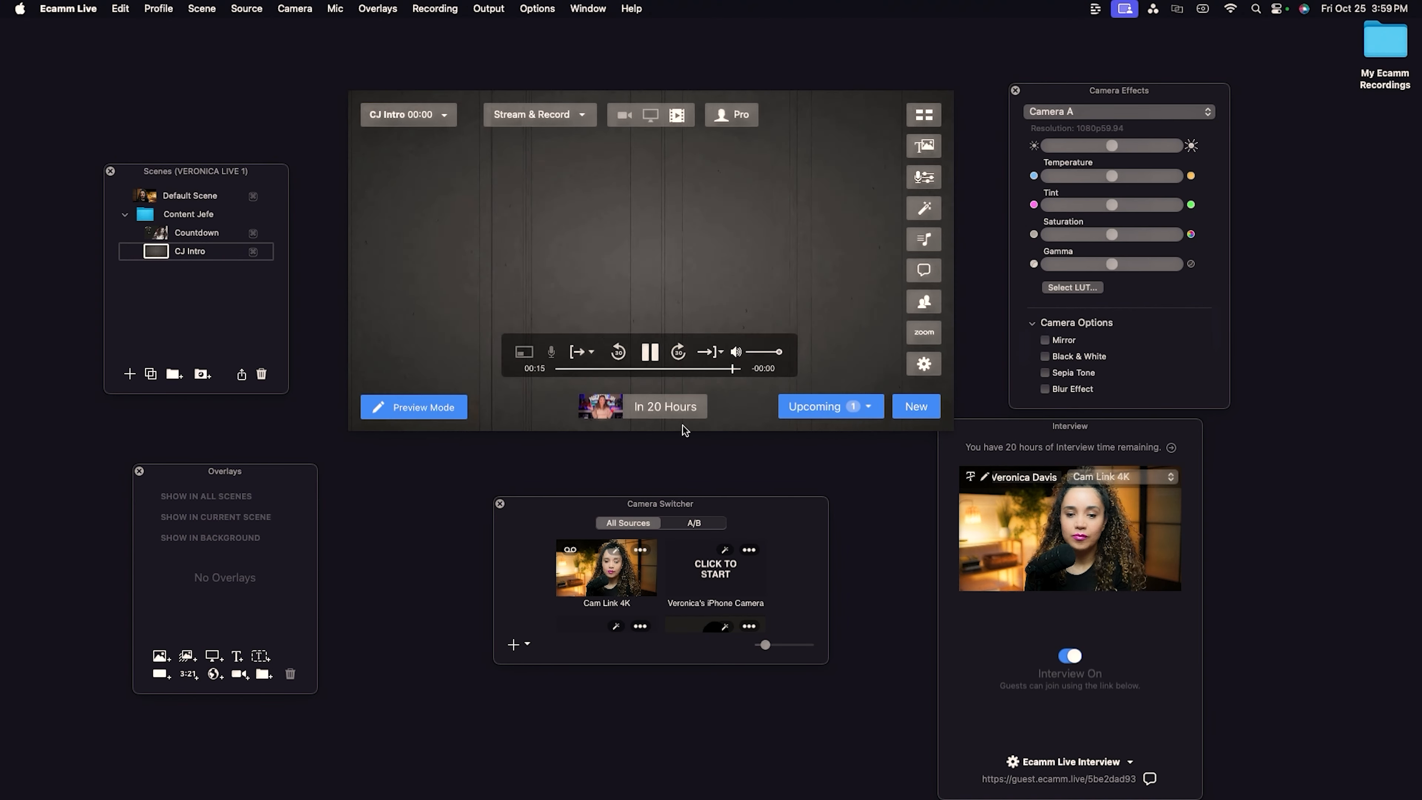
In the Countdown scene, edit the countdown overlay to enable Go To Next Scene When Finished and save.
left_click(185, 234)
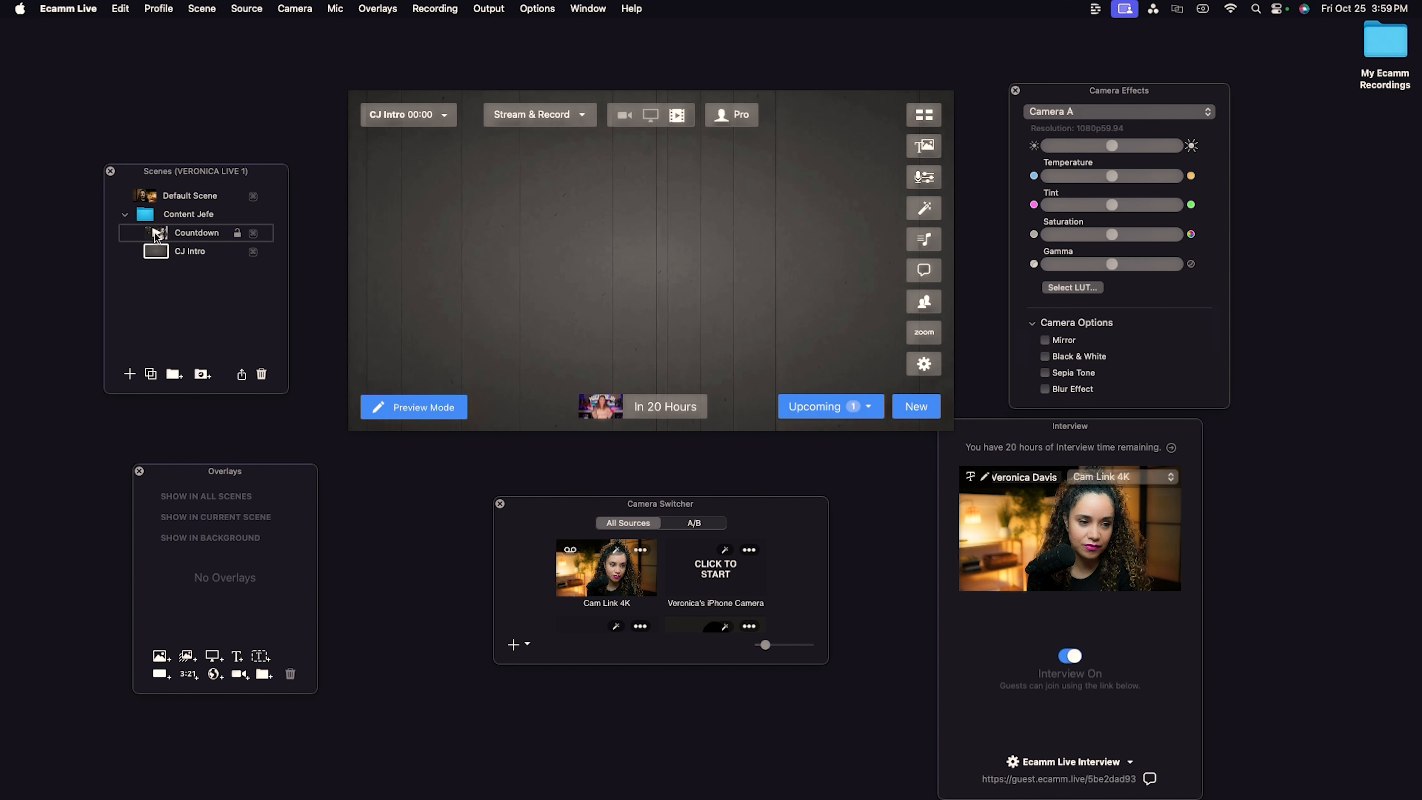
left_click(154, 234)
left_click(426, 275)
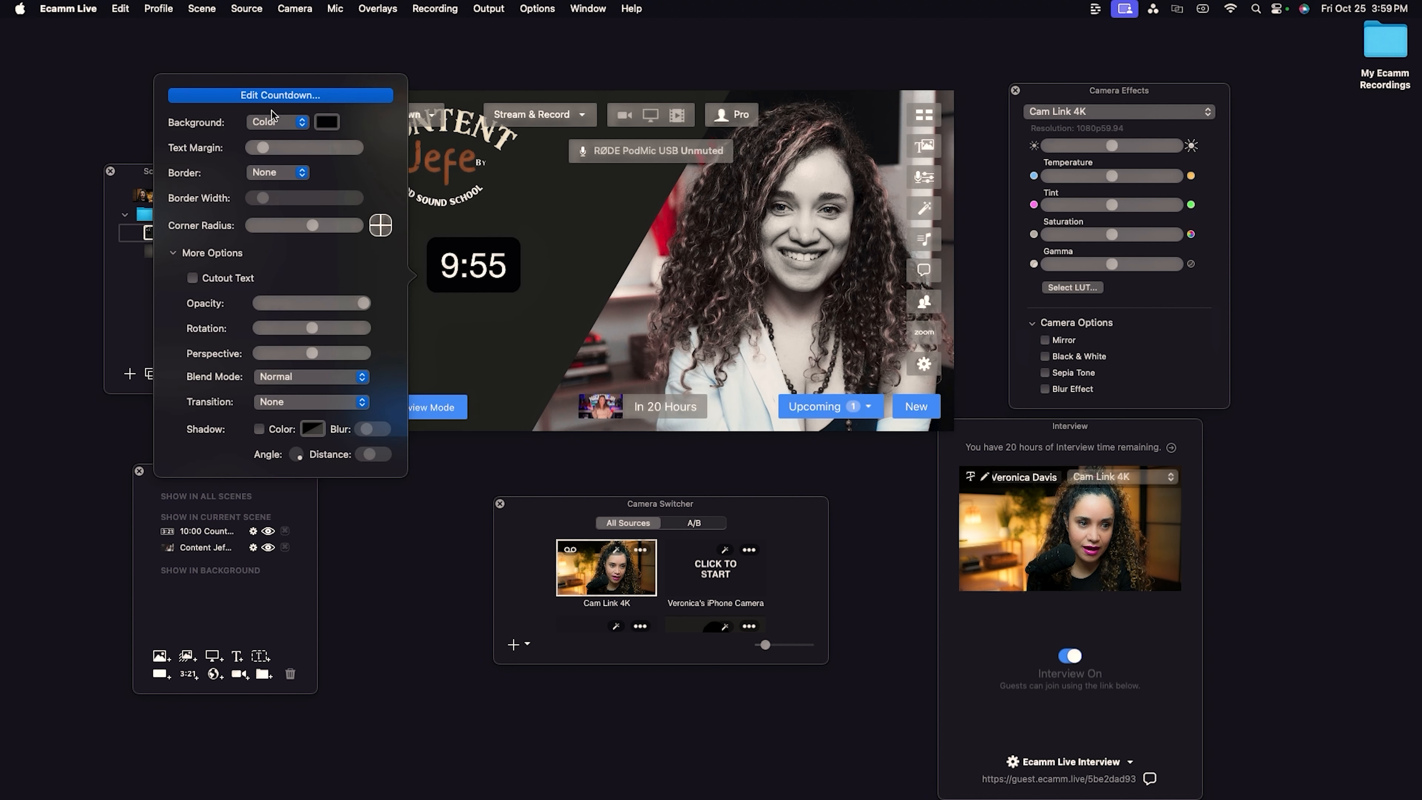
left_click(277, 100)
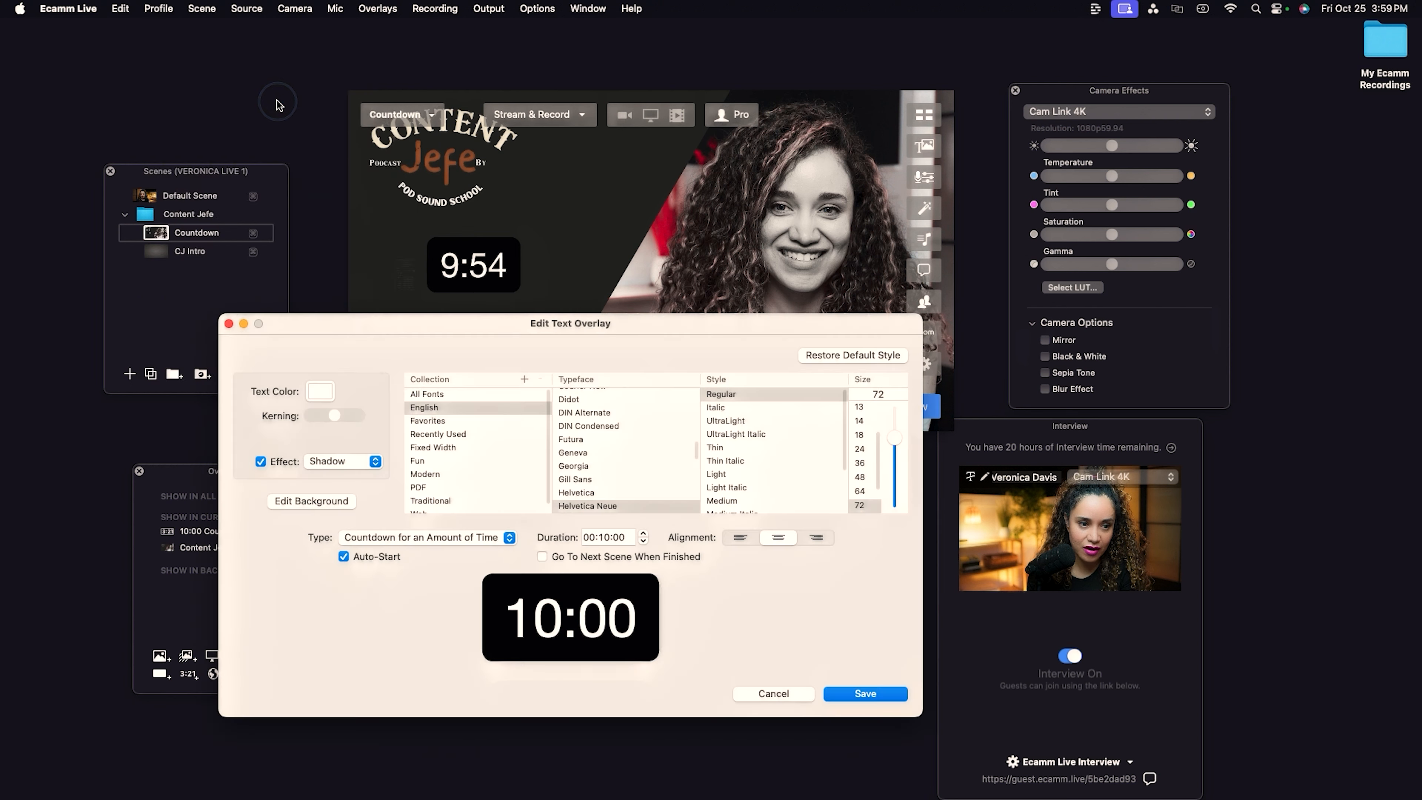
left_click(541, 557)
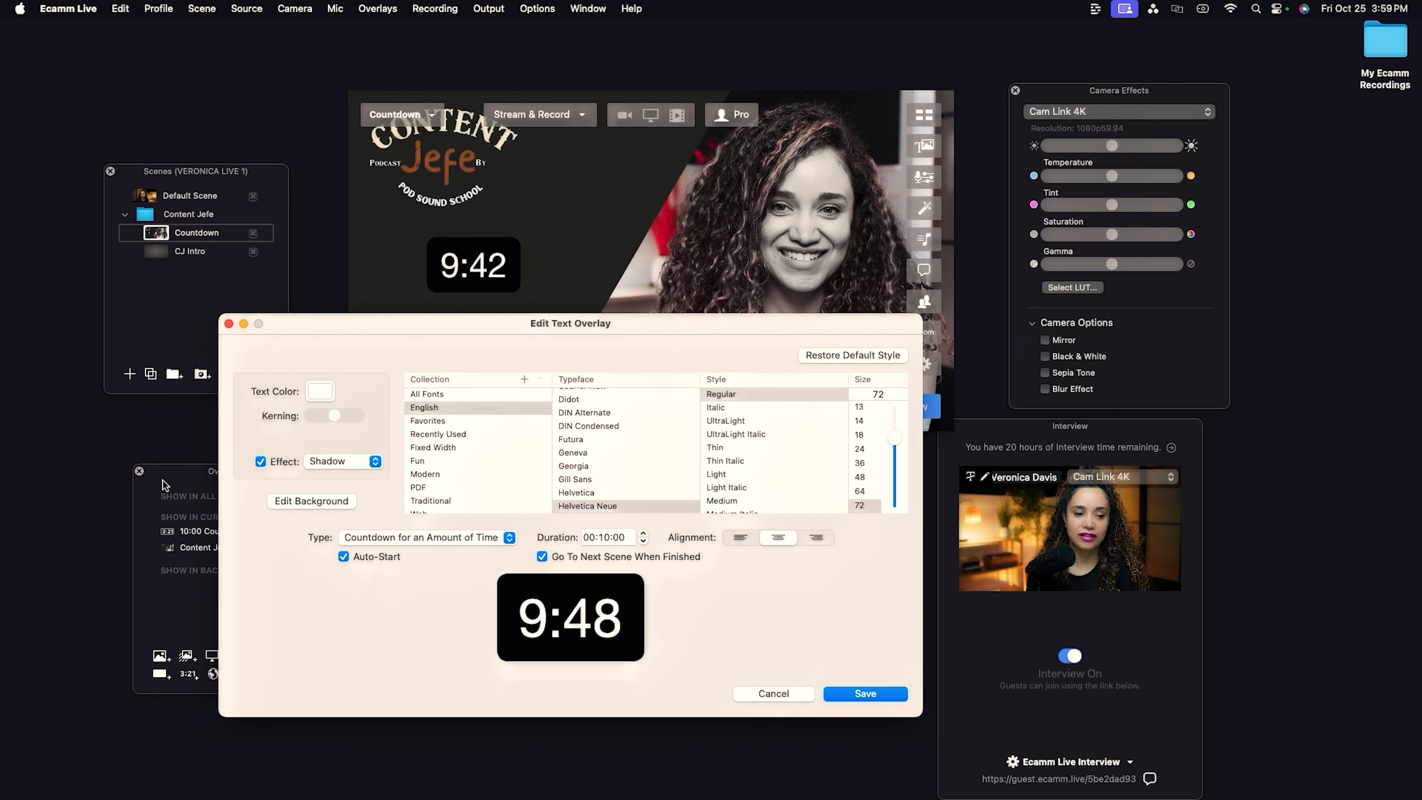
left_click(868, 695)
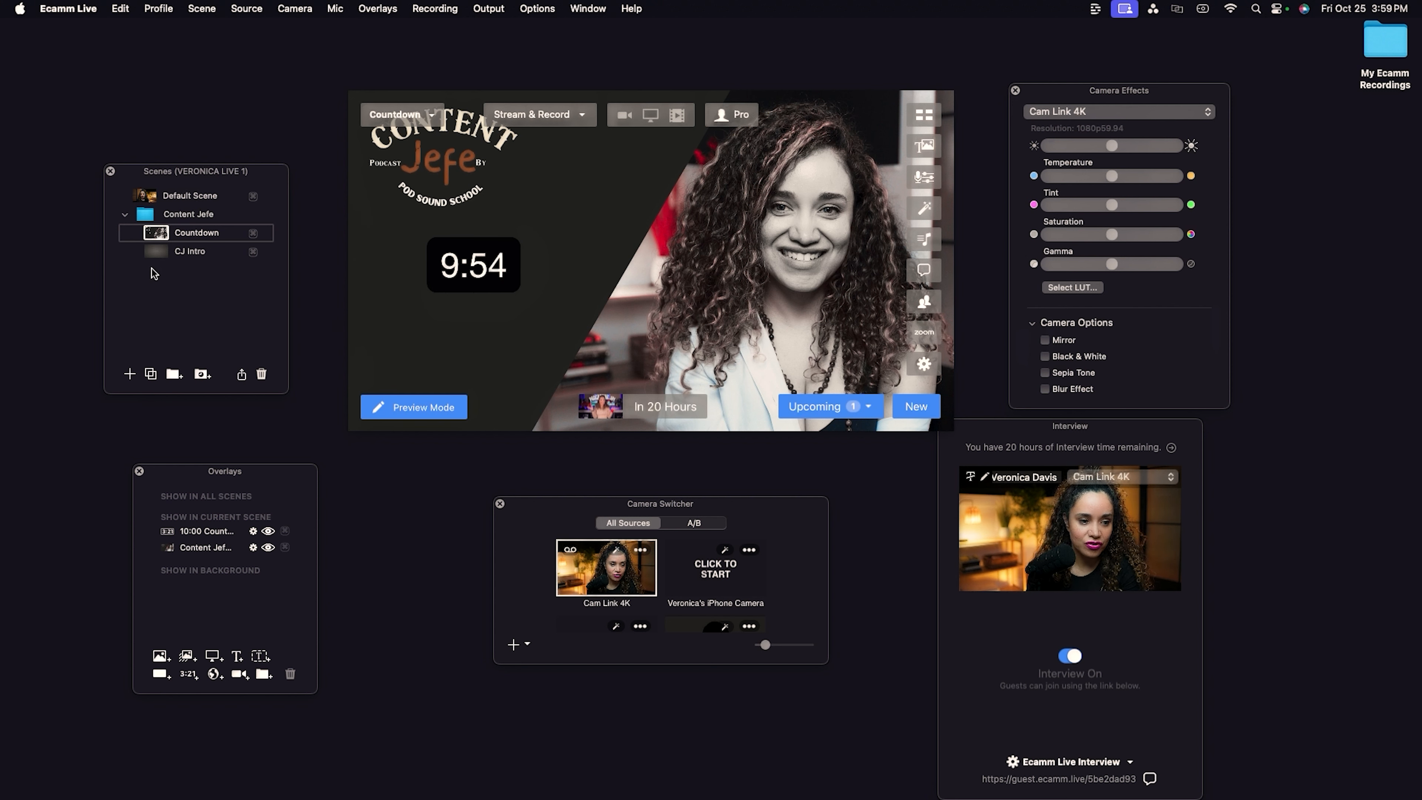
Add another new scene in the Content Jefe folder and name it Vero Solo.
left_click(129, 374)
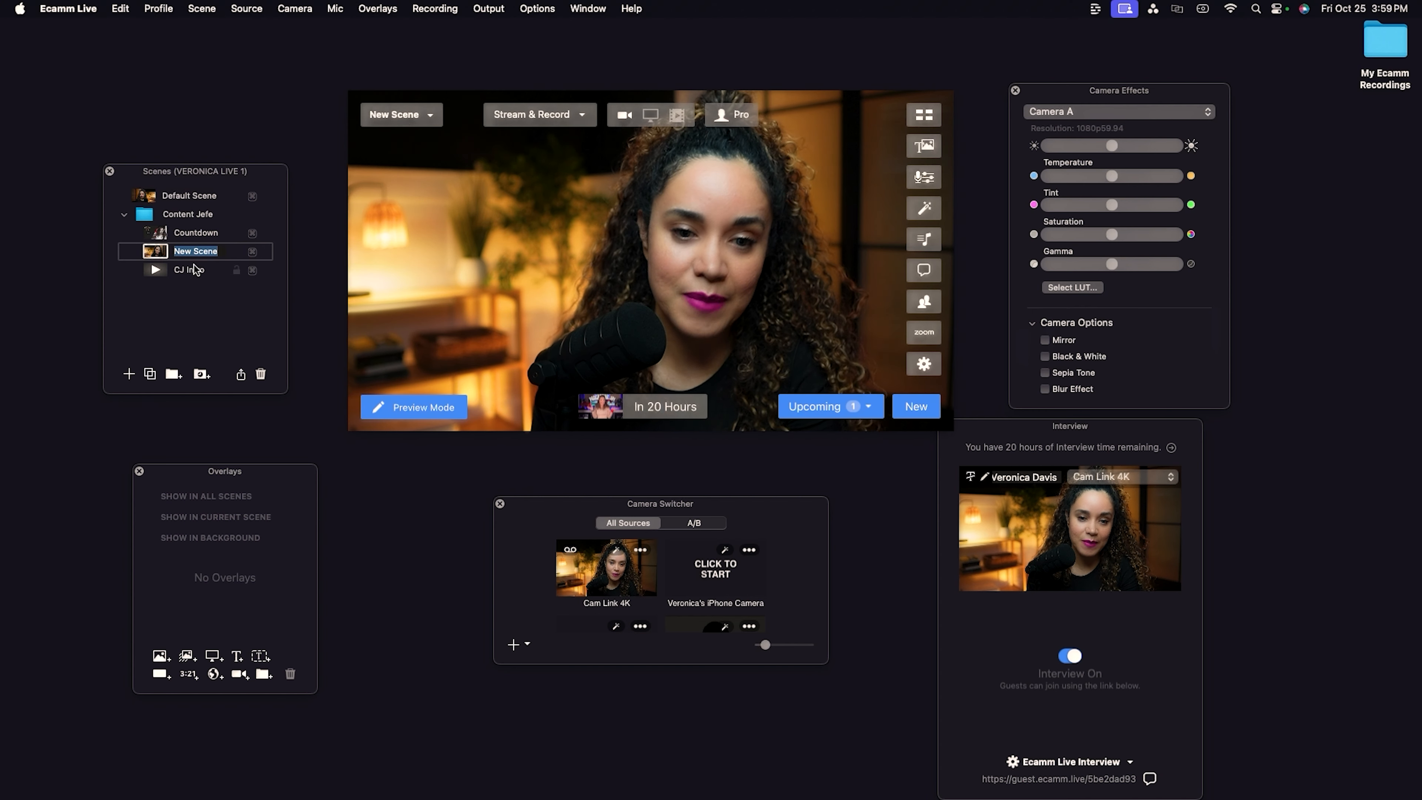
key("BackSpace")
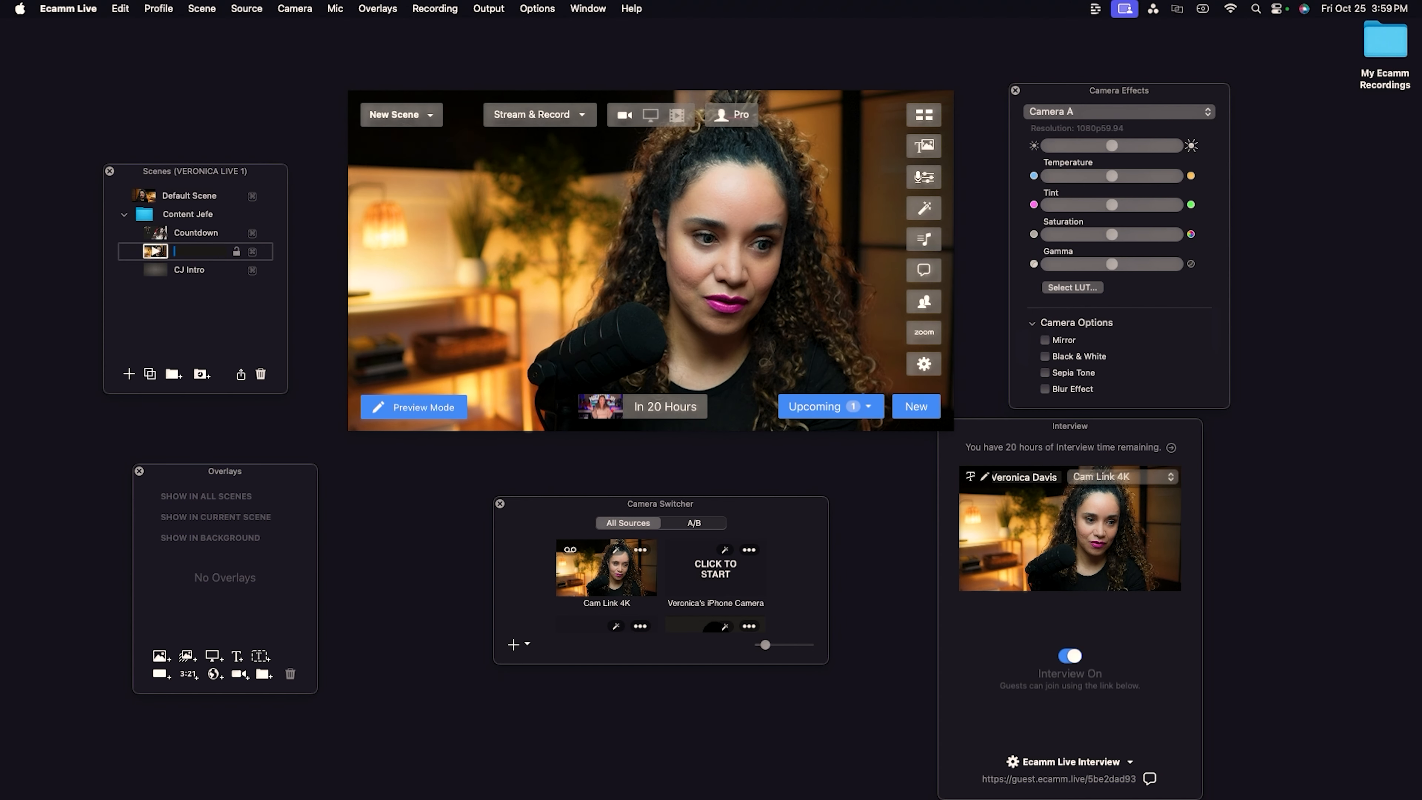
type("Vero Solo")
key("Return")
Switch to the Vero Solo scene and close the Camera Effects window.
mouse_move(550, 306)
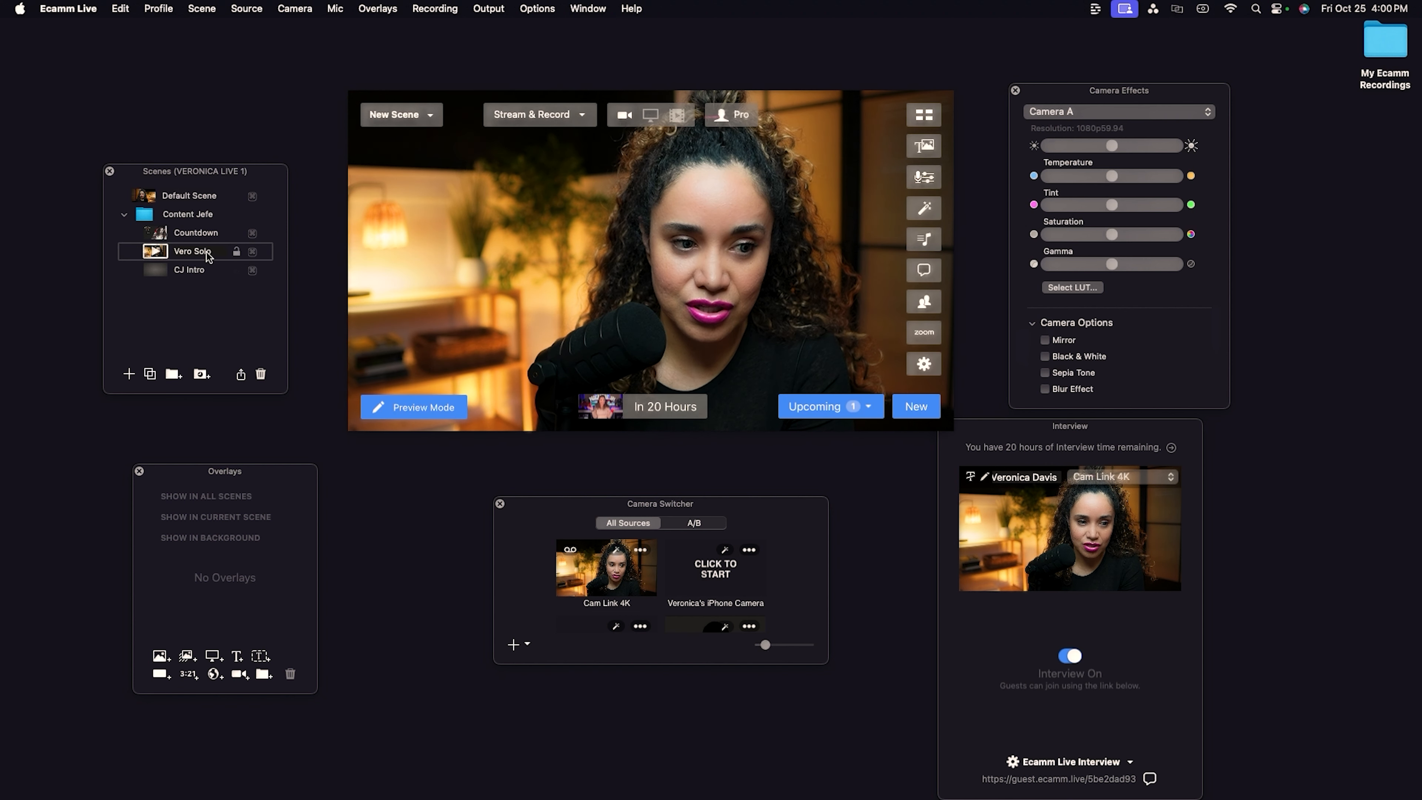
left_click(191, 255)
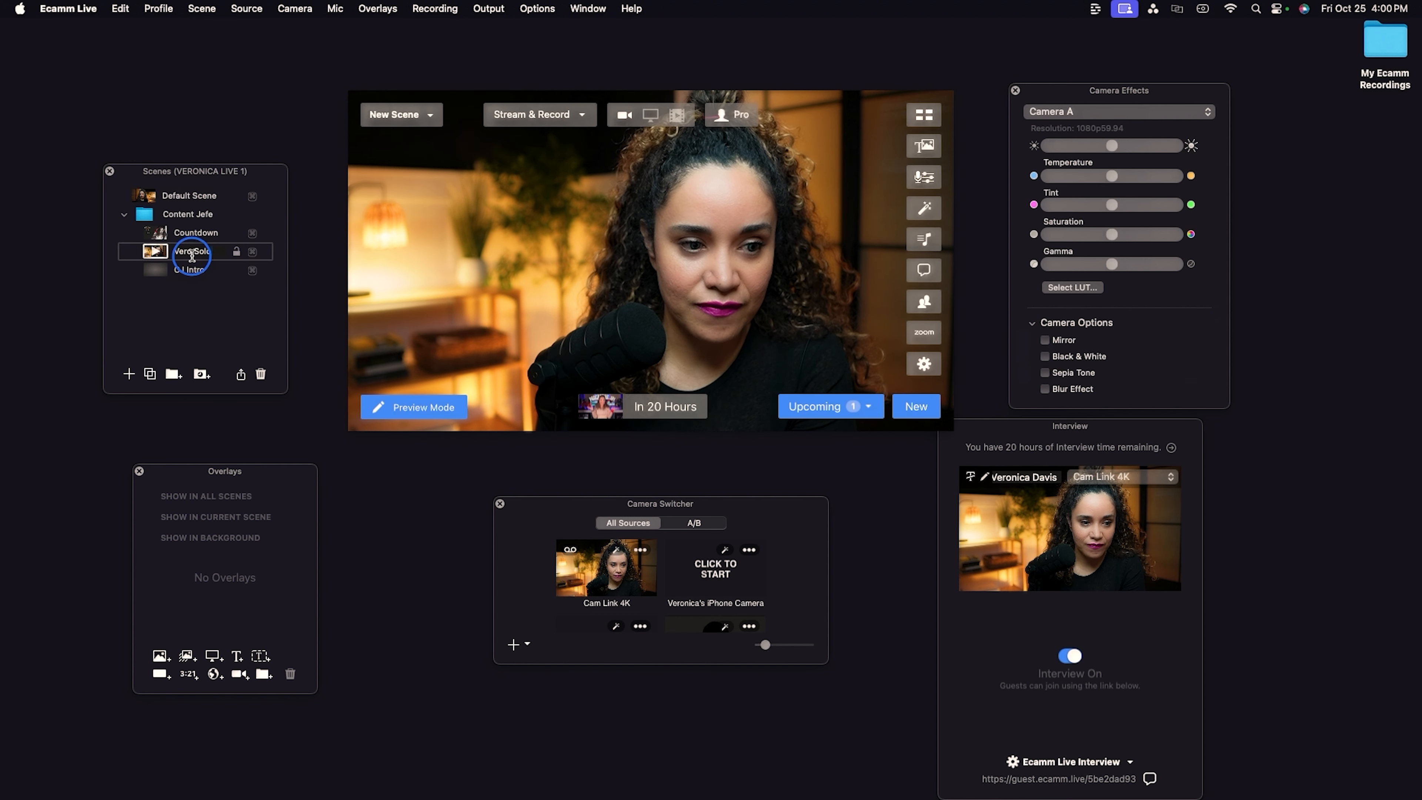
left_click(1015, 91)
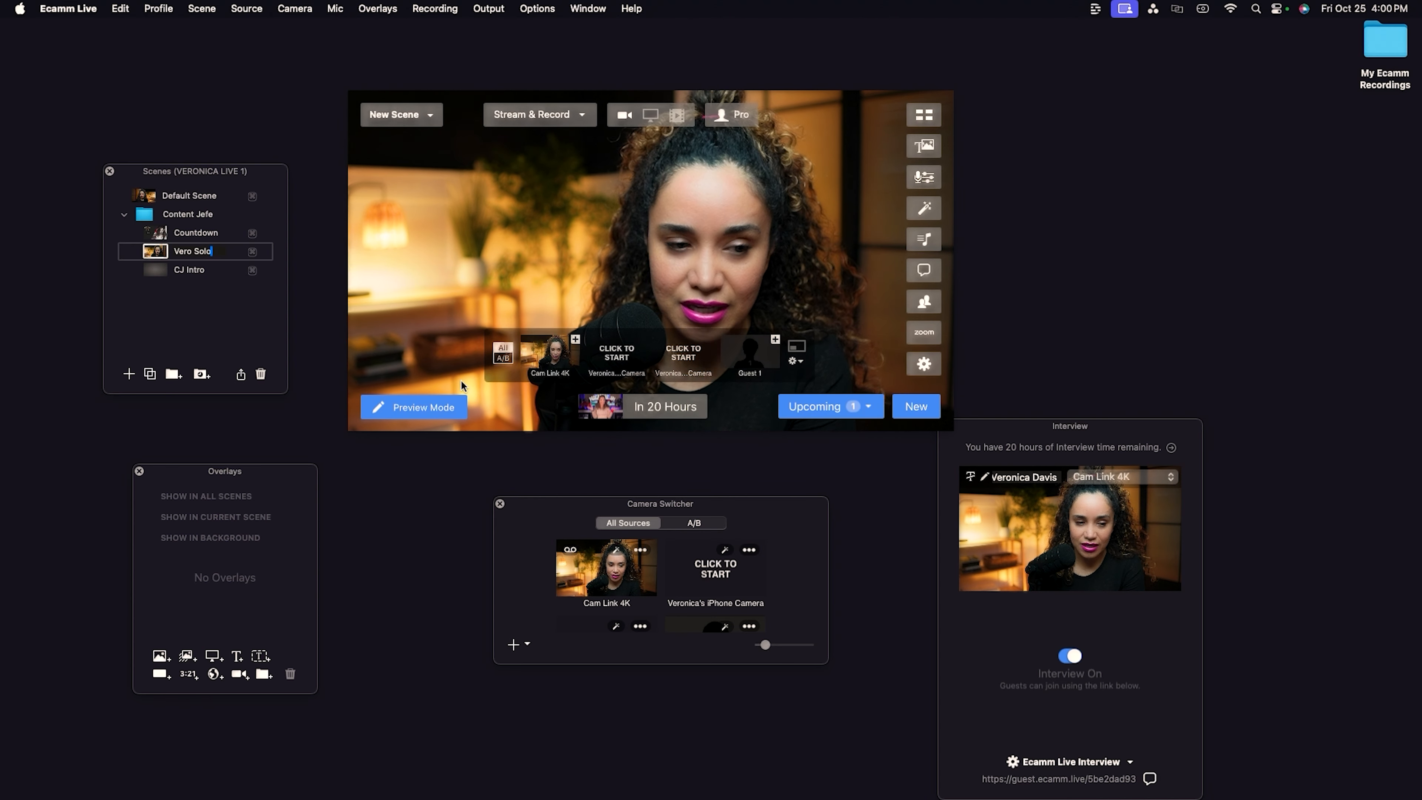
left_click(229, 255)
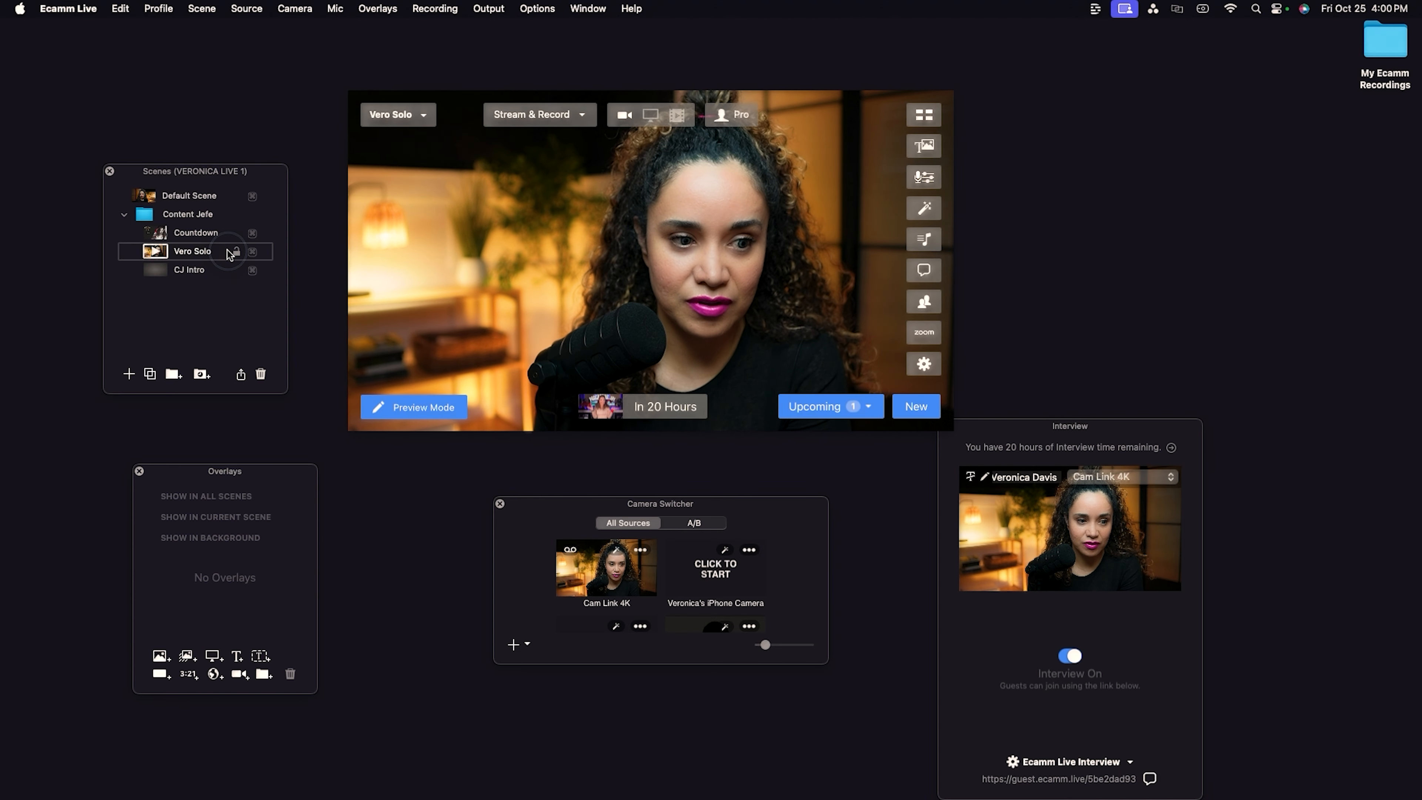
left_click(157, 253)
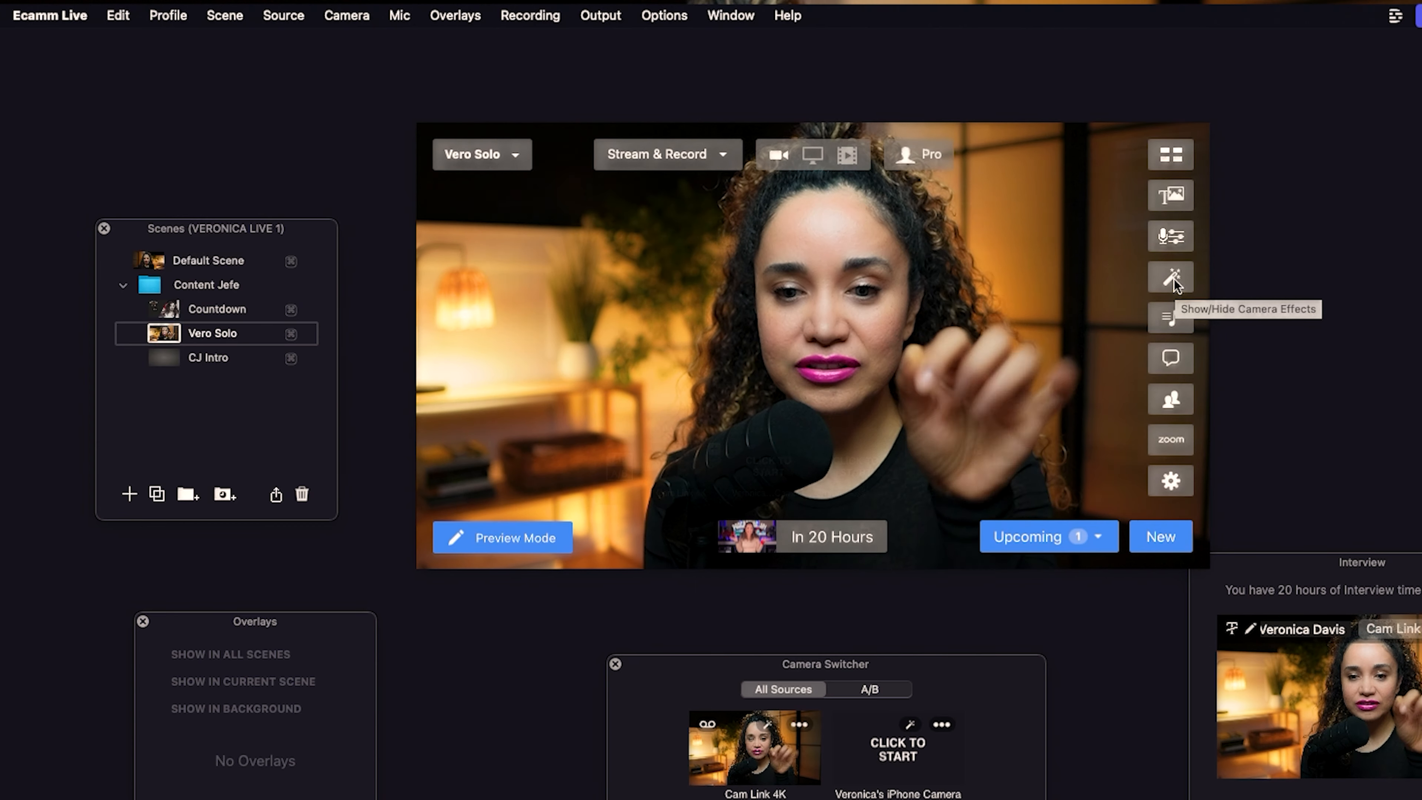
Open Camera Effects and choose Cam Link 4K as the camera to adjust.
left_click(1173, 280)
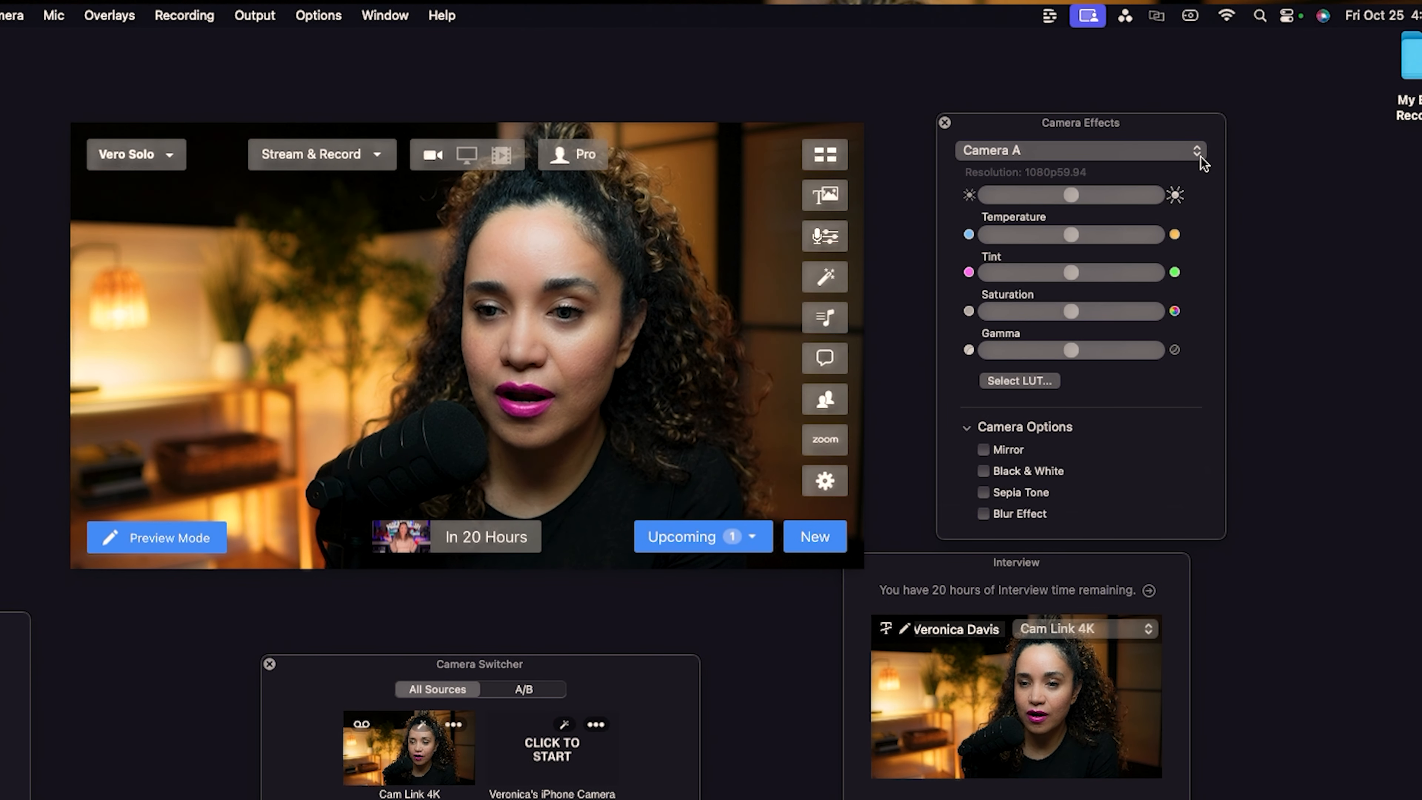
left_click(1202, 159)
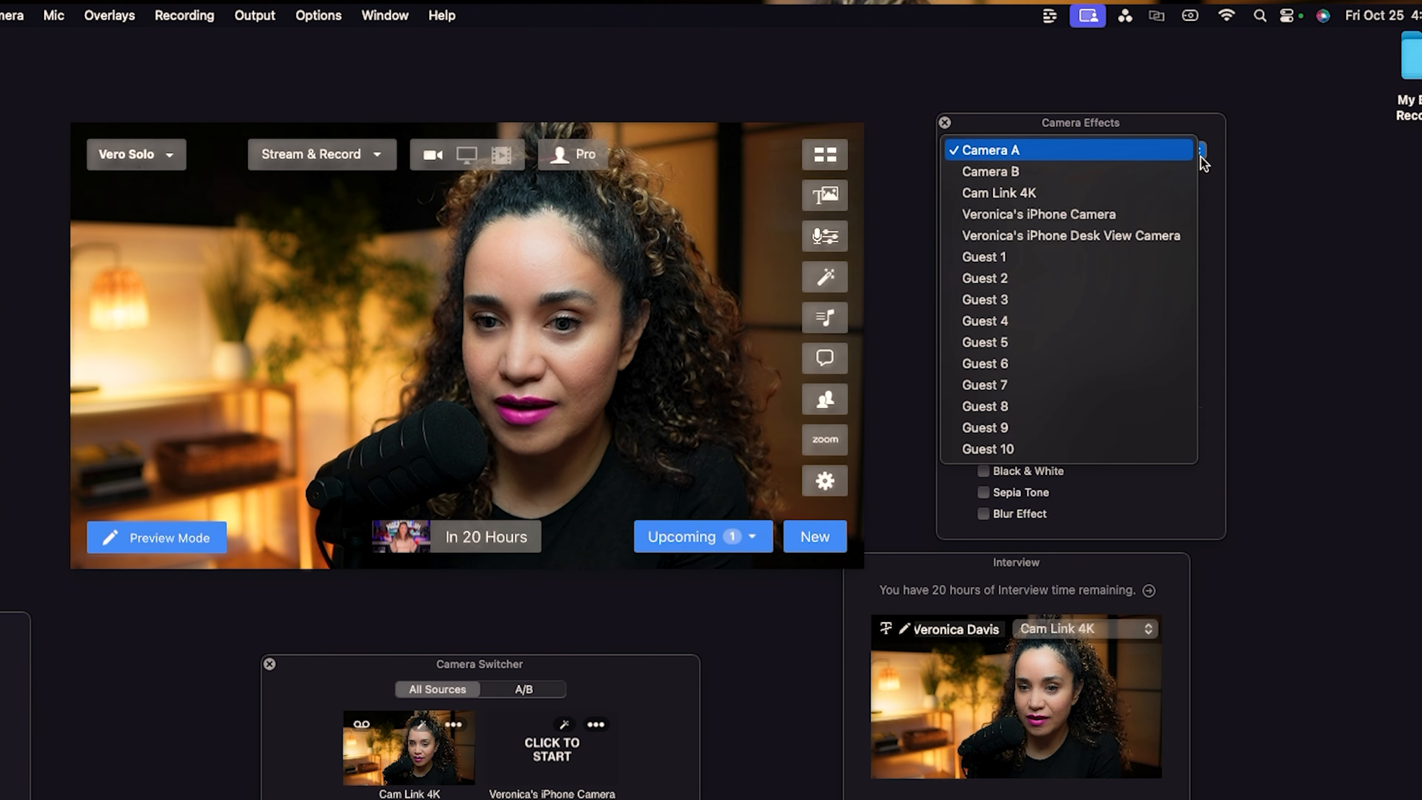
left_click(1078, 196)
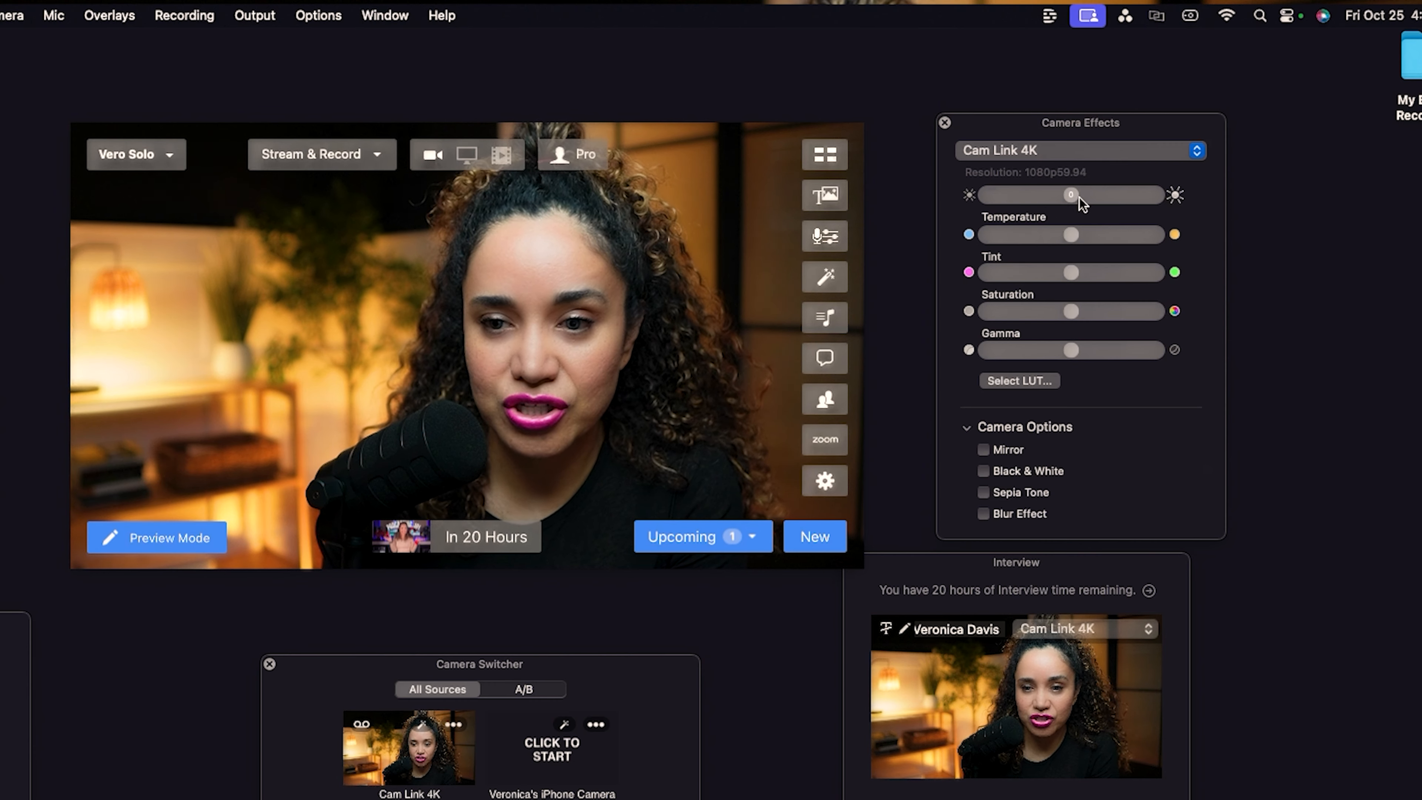
Slightly adjust the Cam Link 4K brightness and saturation sliders and toggle the Mirror option.
mouse_move(1074, 198)
left_mouse_down()
mouse_move(1124, 197)
mouse_move(1071, 196)
left_mouse_up()
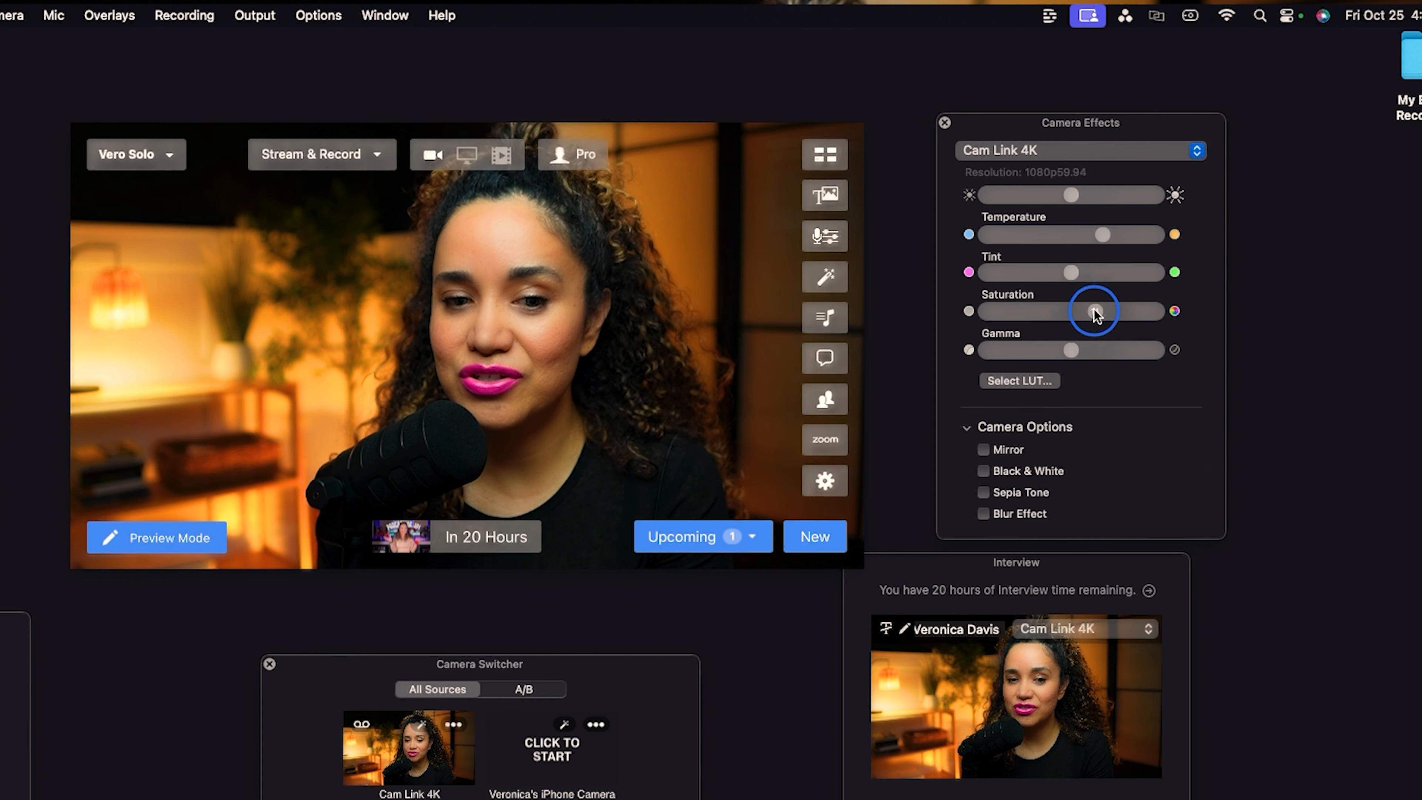
left_click_drag(1096, 314, 1084, 313)
scroll(1000, 380, "down", 3)
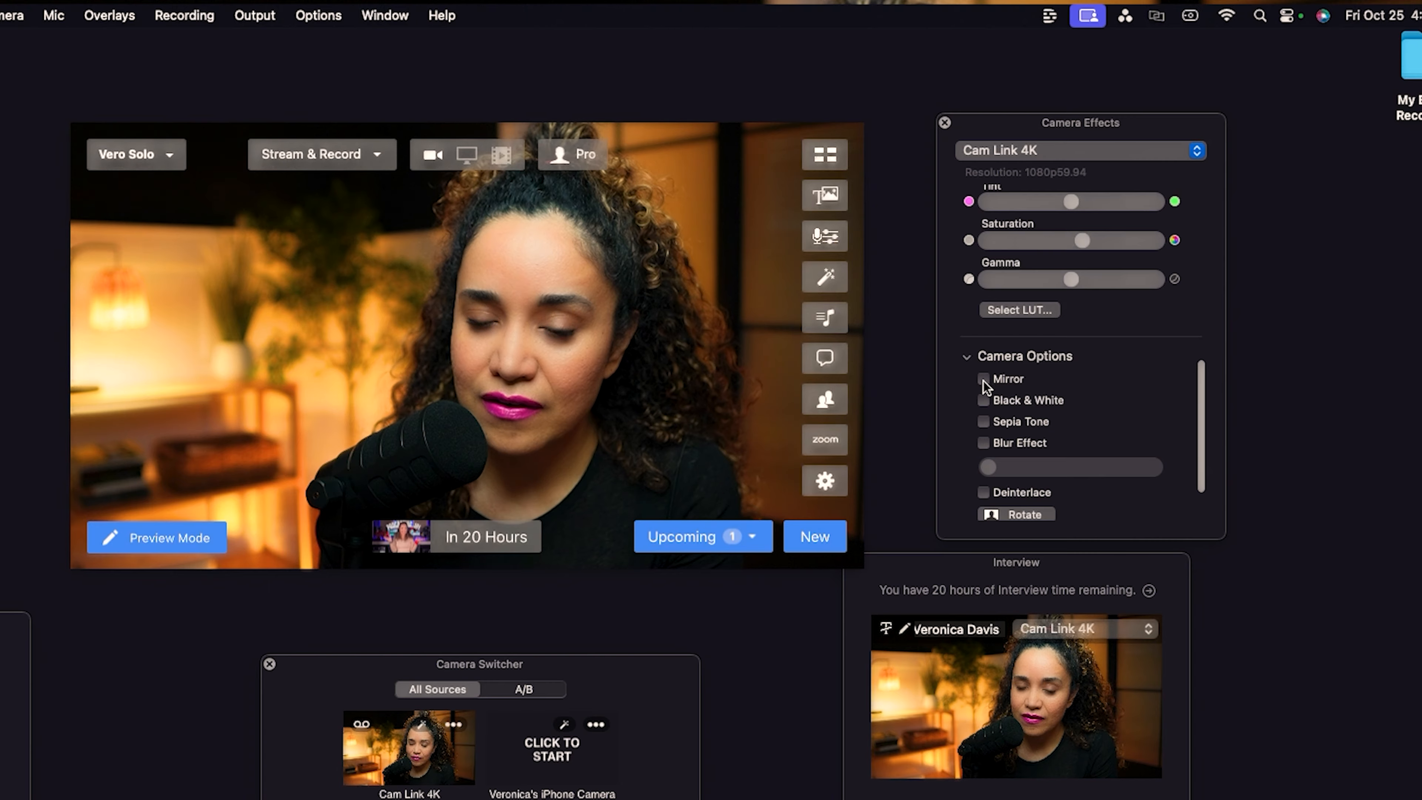
left_click(984, 379)
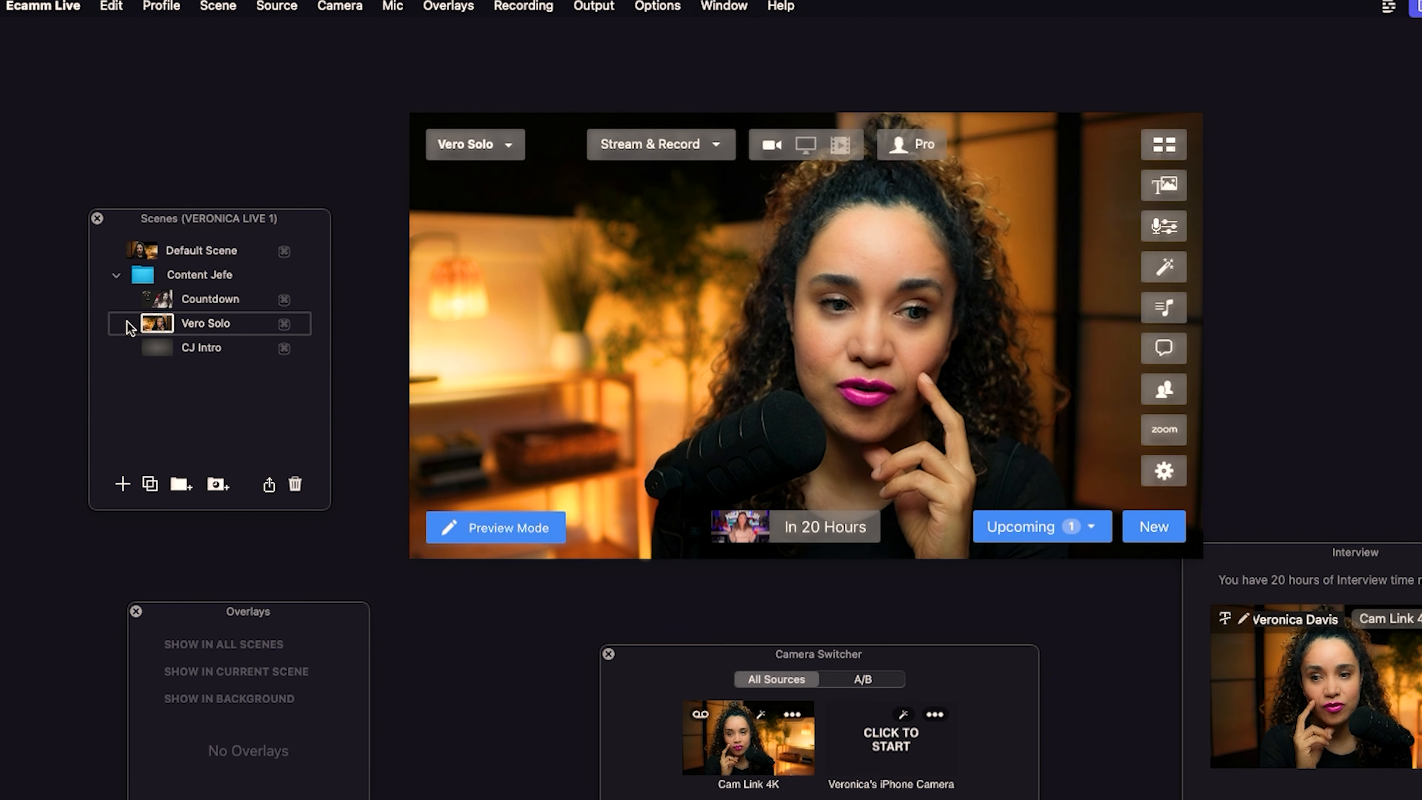
Move CJ Intro above Vero Solo in the scene list and add a new scene named Vero & Guest.
left_click_drag(202, 351, 203, 323)
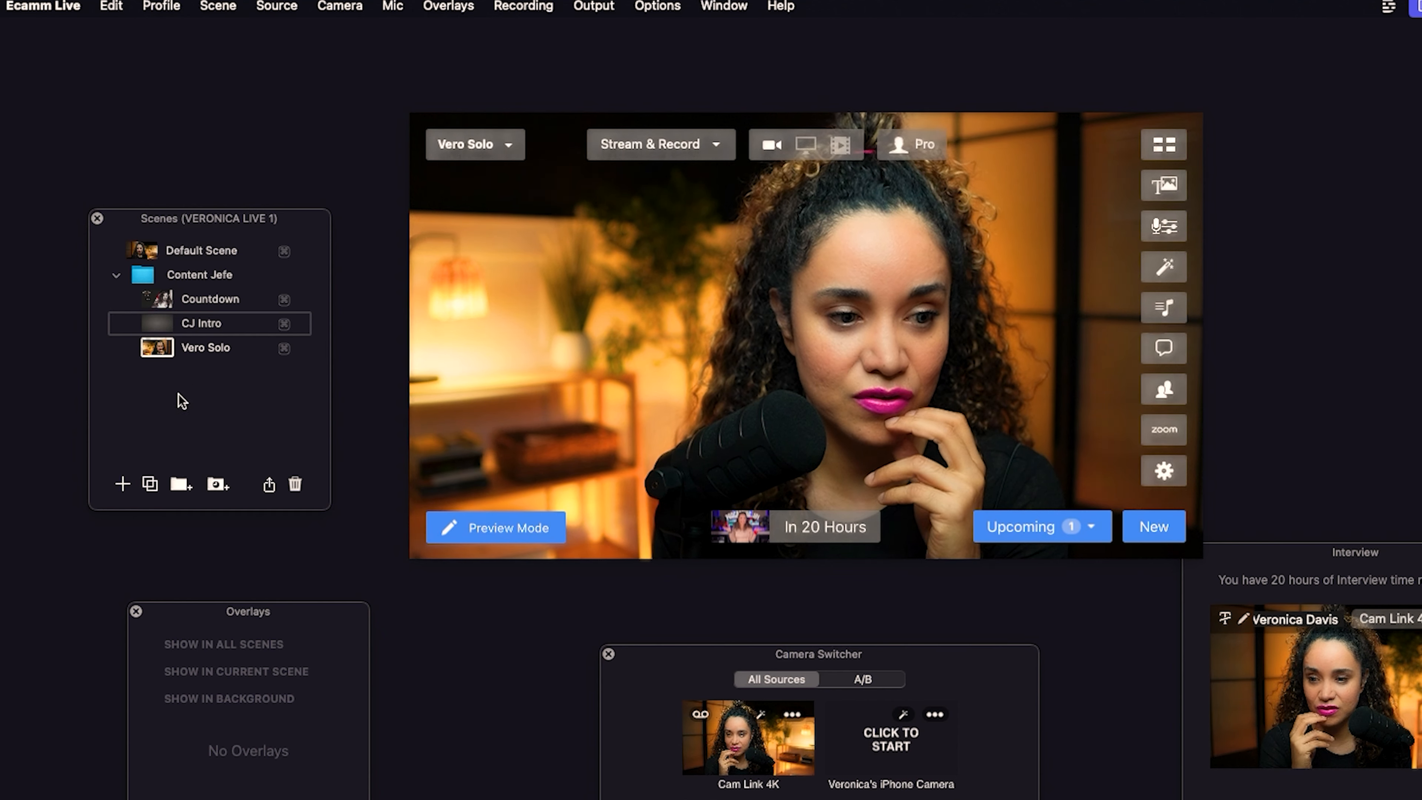
left_click(122, 485)
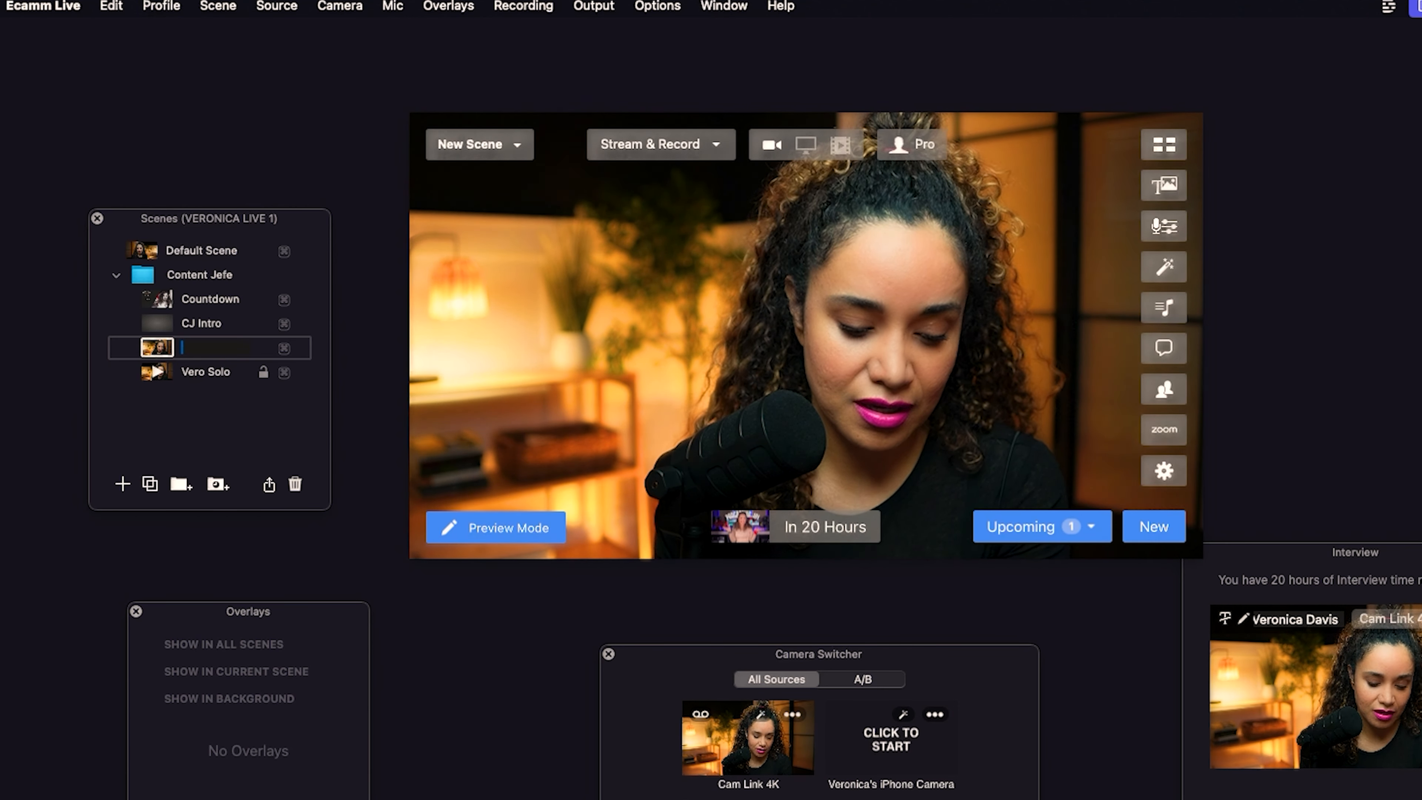
type("Vero & Guest")
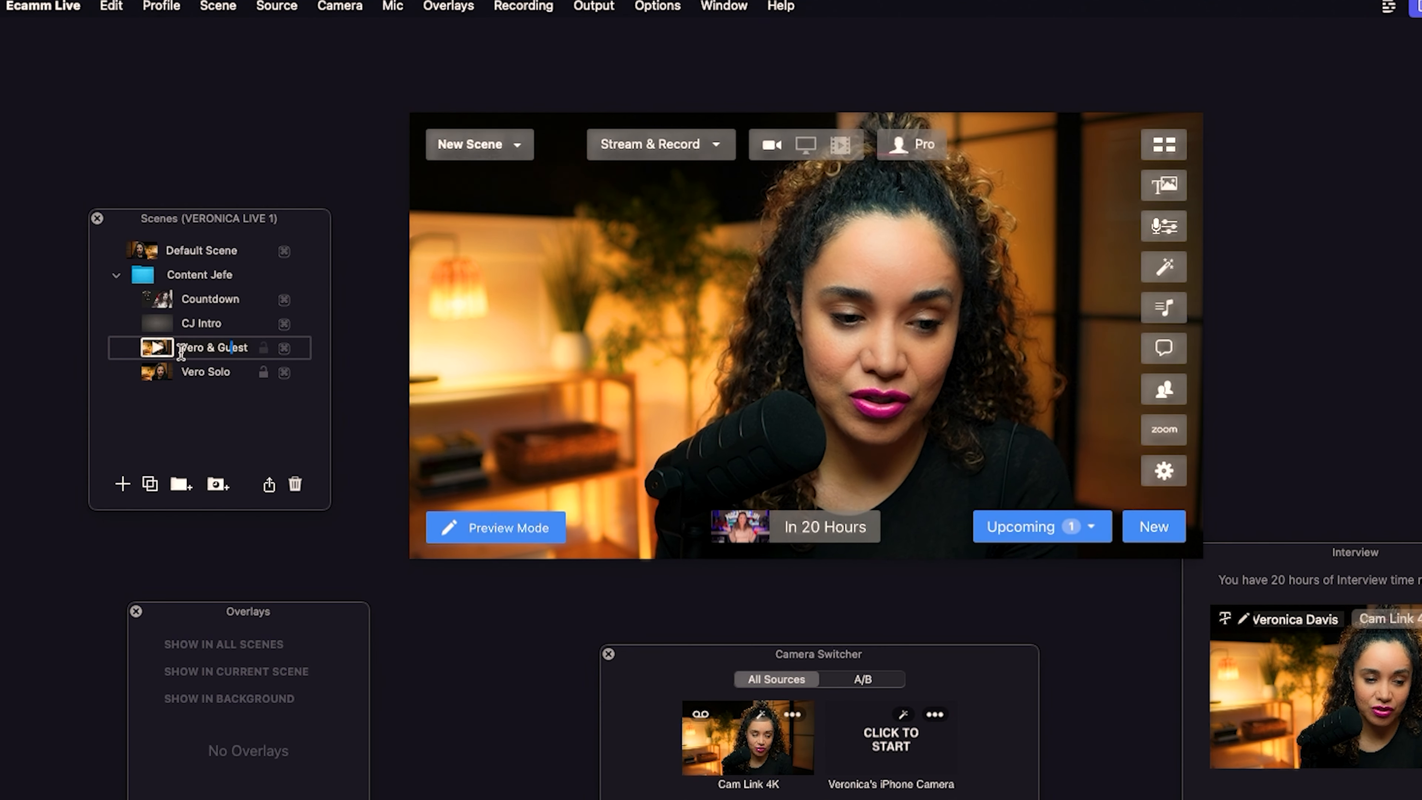
key("Return")
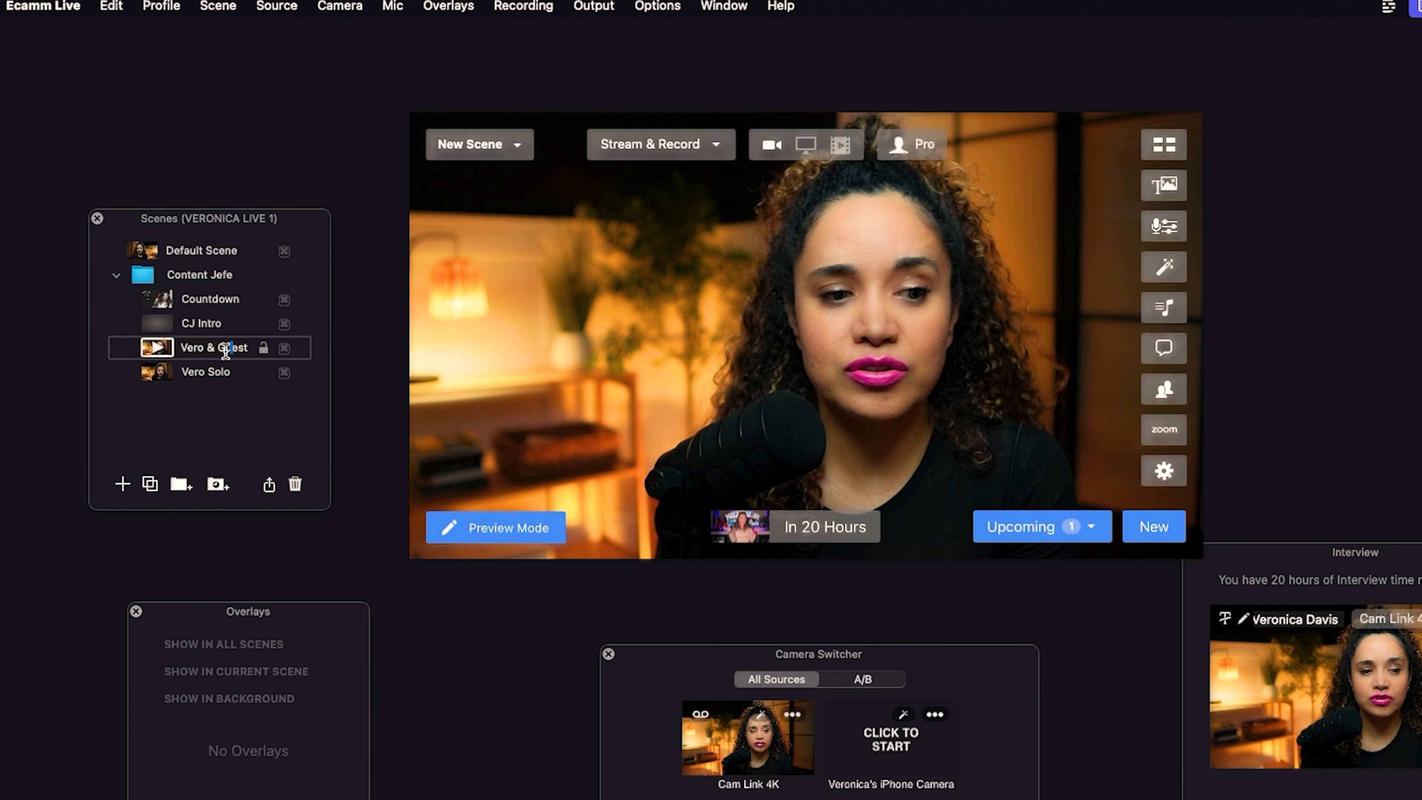
Add the 3.png image overlay from the Content Jefe Countdown folder to the scene.
left_click(206, 375)
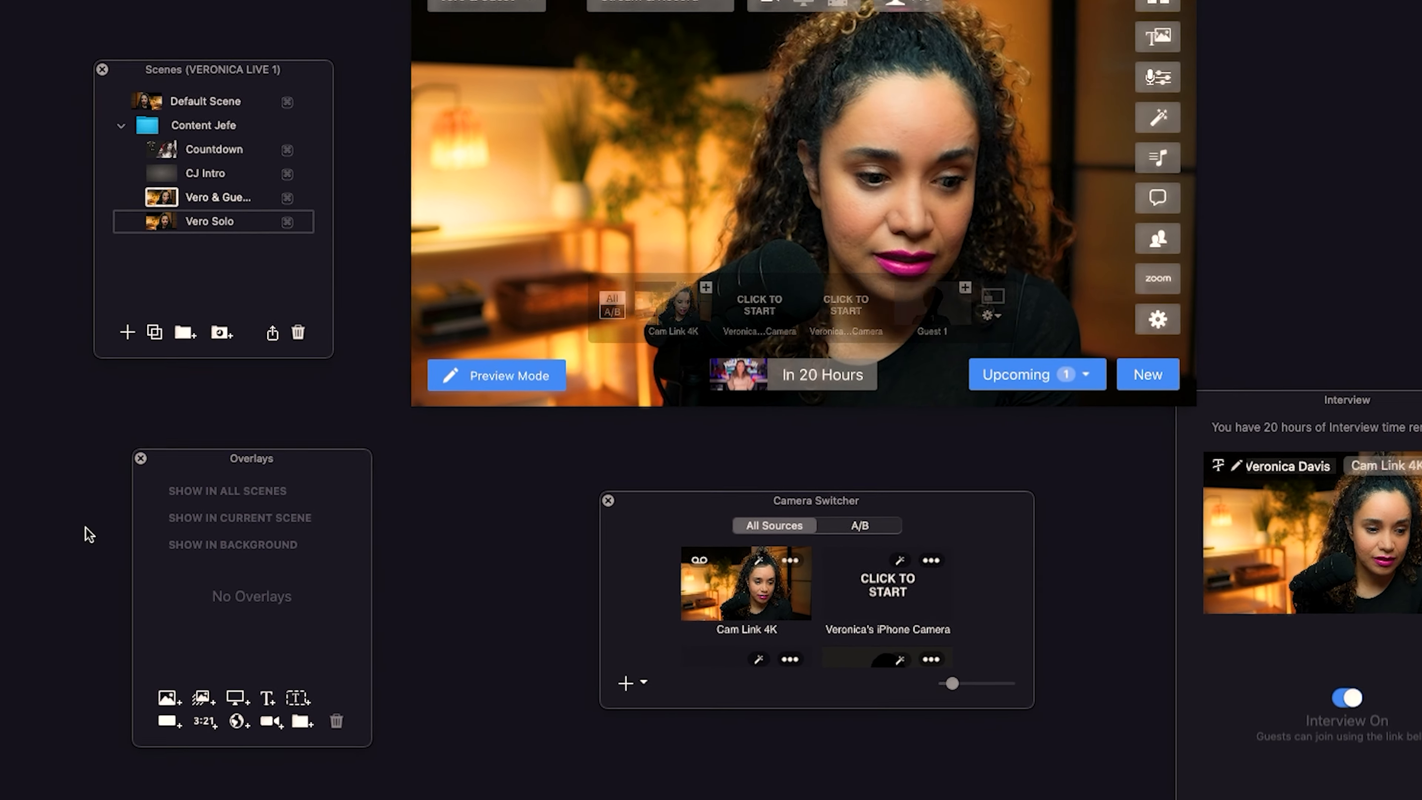
left_click(168, 700)
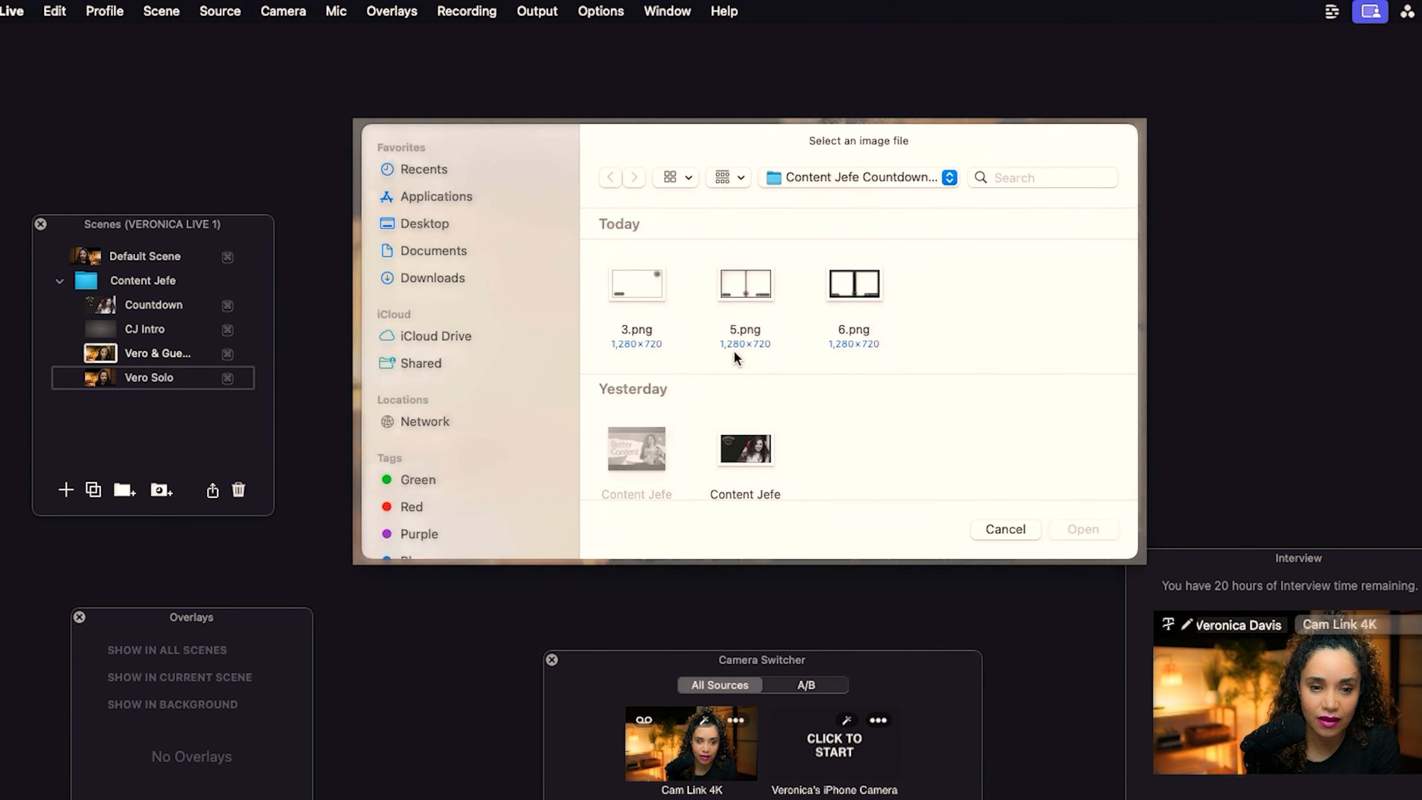
left_click(658, 291)
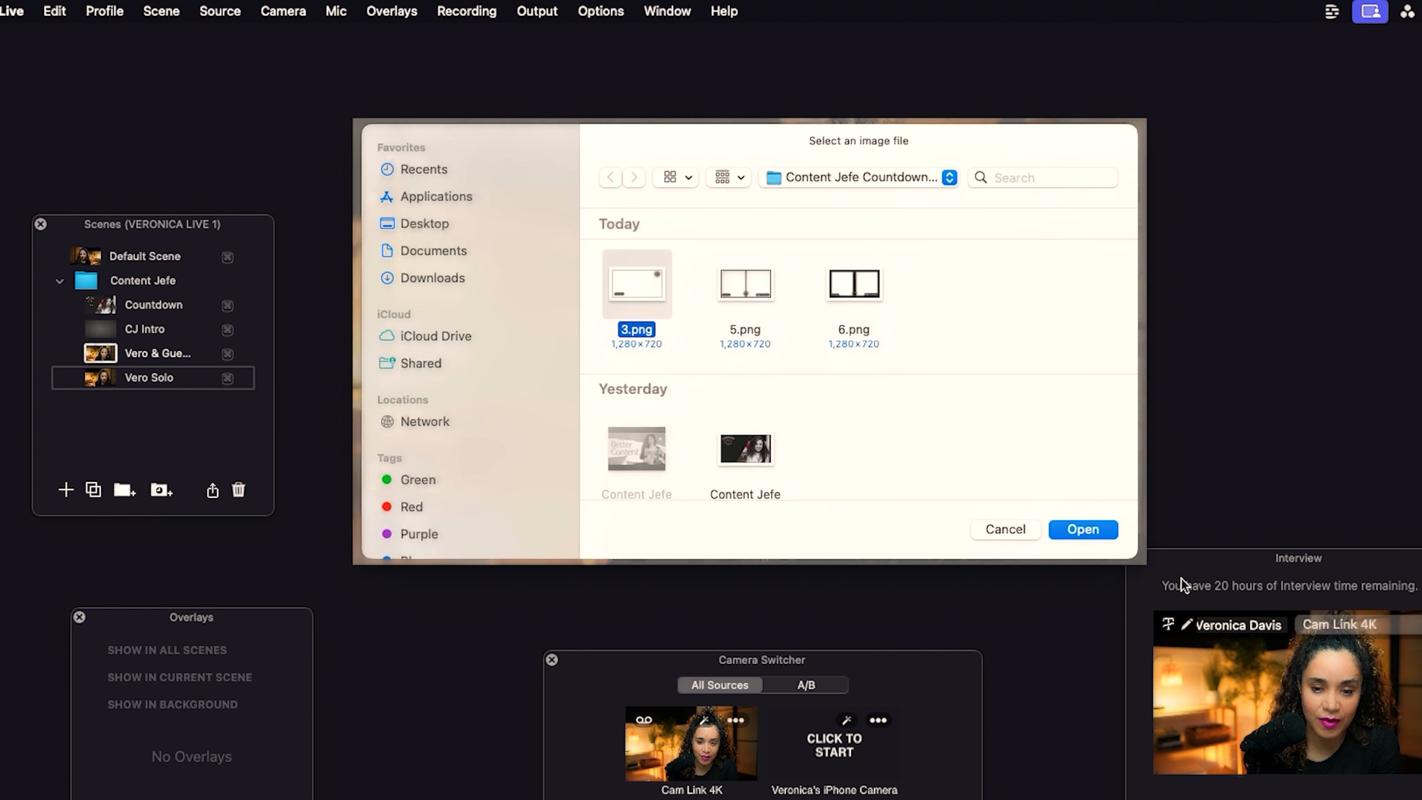
left_click(1089, 535)
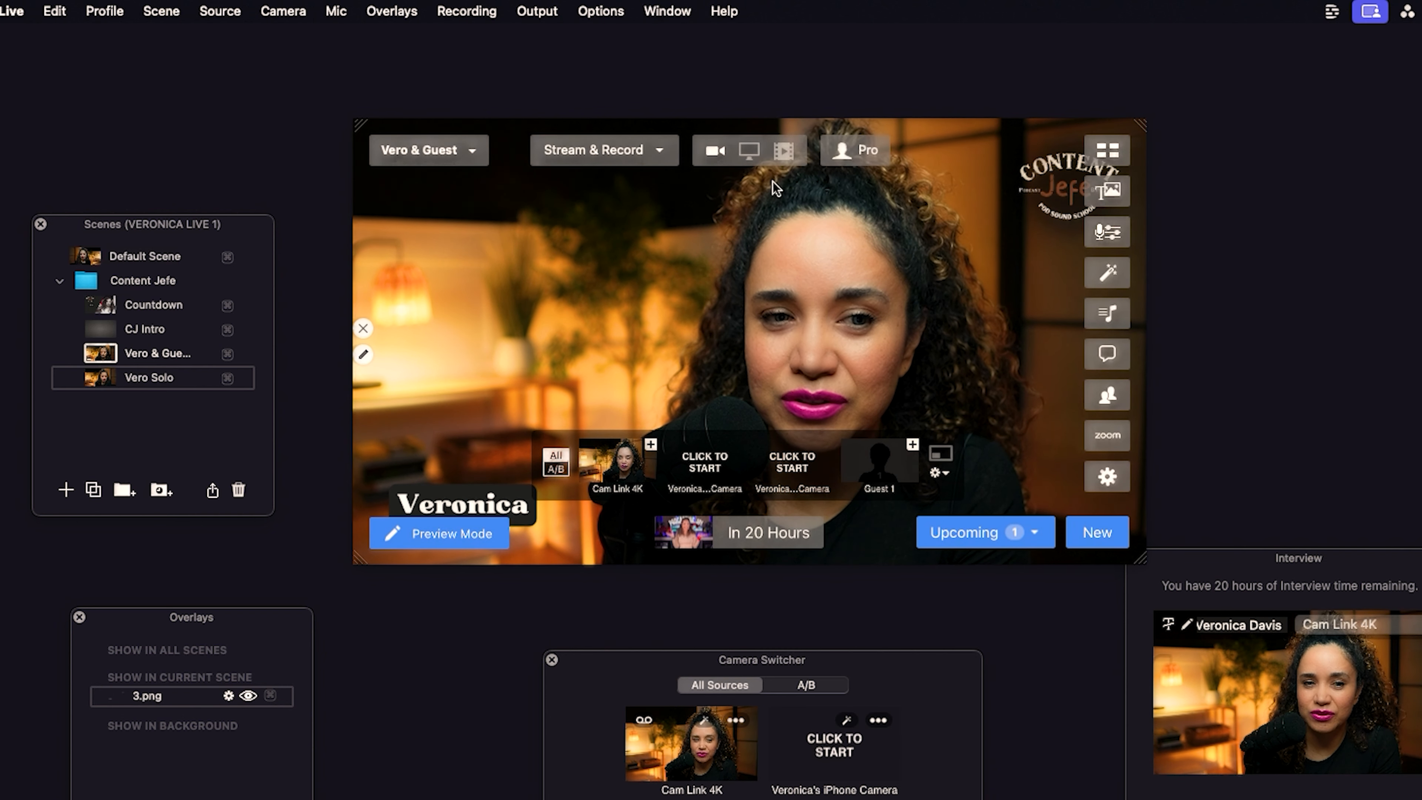
Hide the main window controls and set the Vero & Guest scene's source to Blank.
left_click(667, 11)
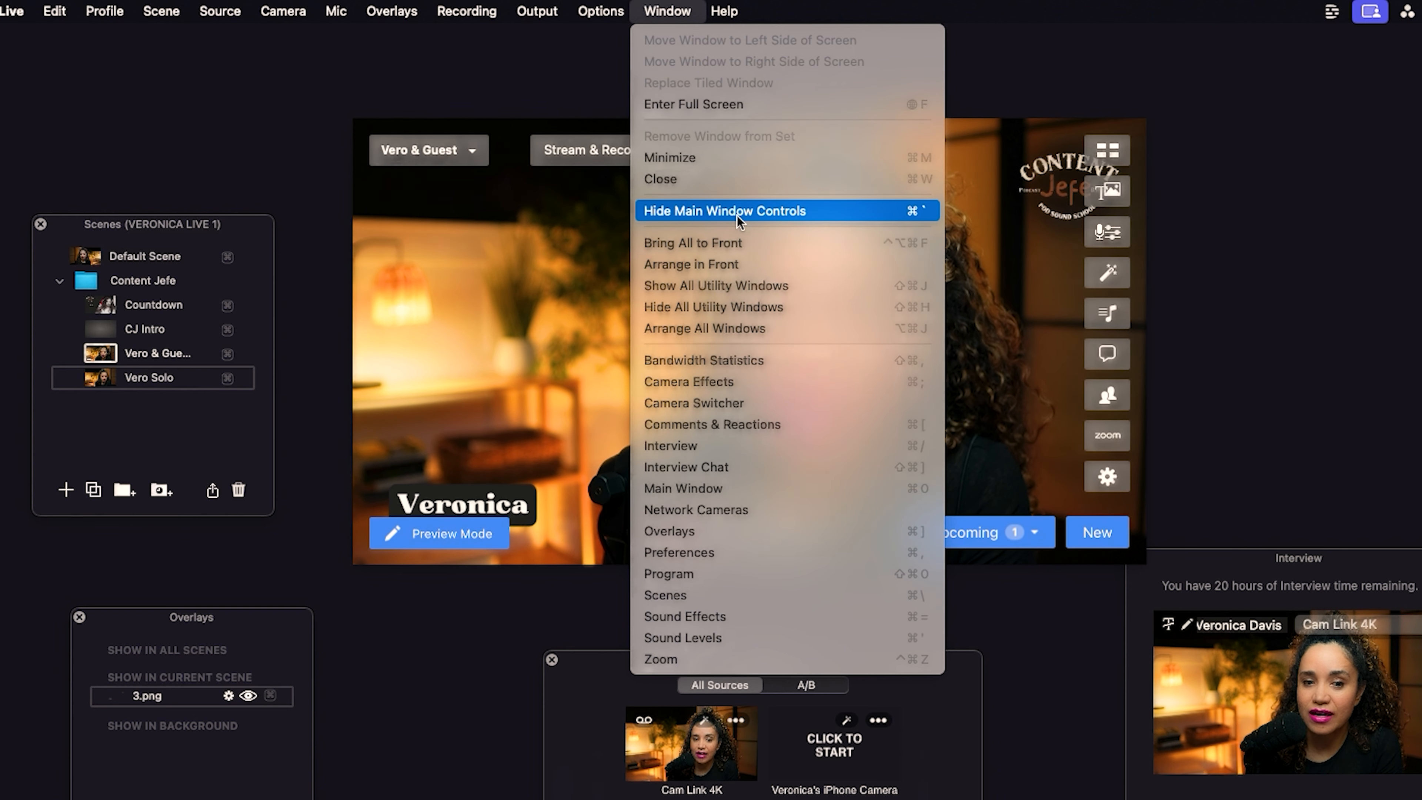
left_click(738, 215)
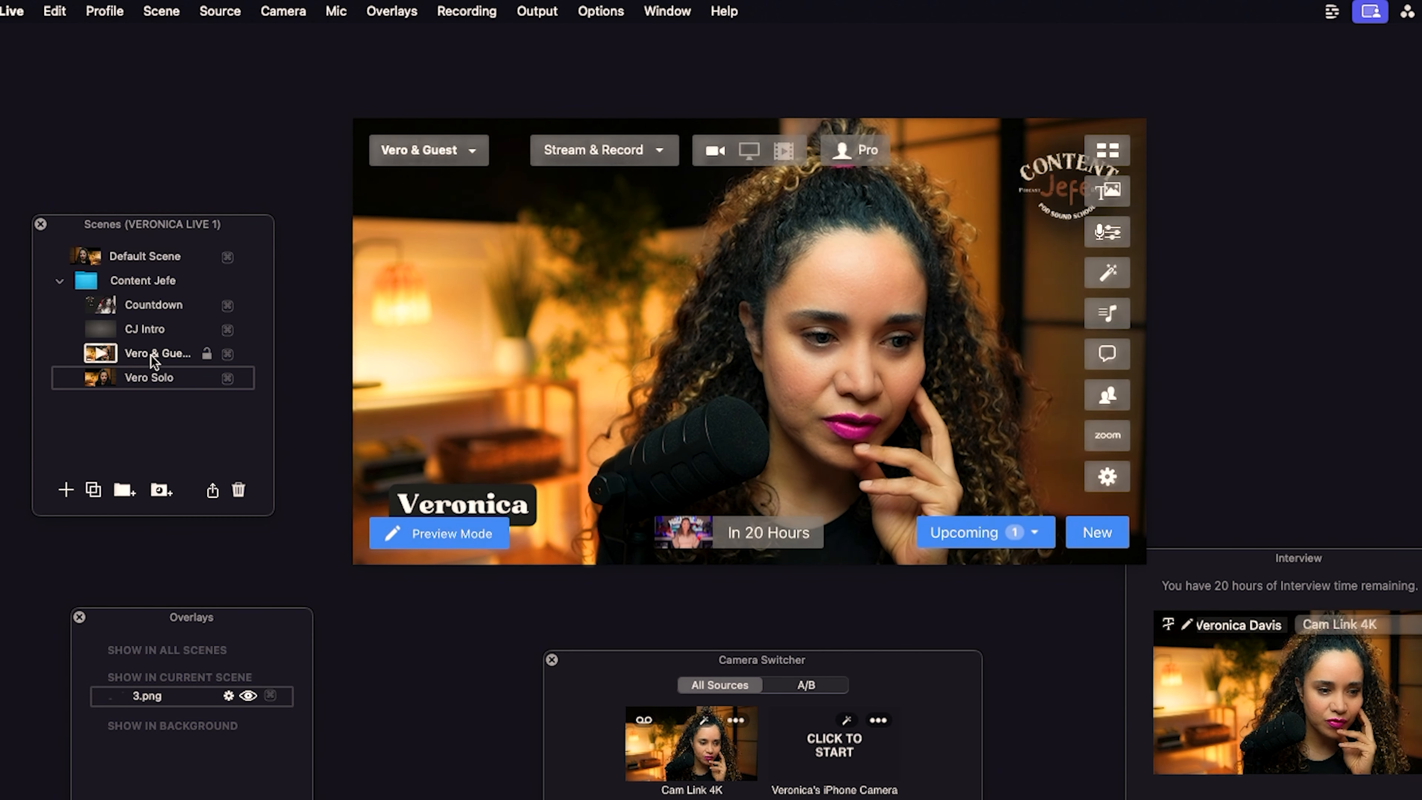
left_click(154, 354)
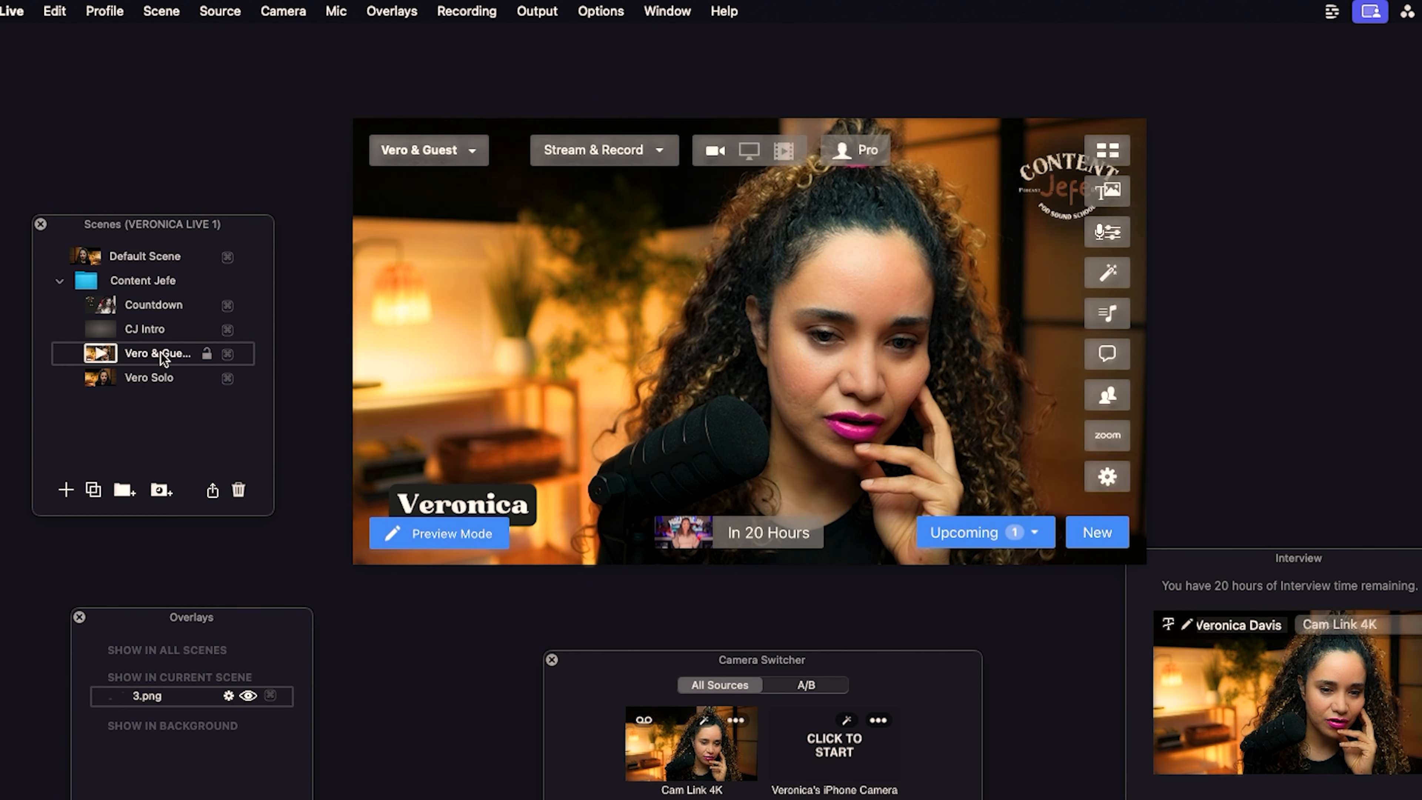
left_click(223, 16)
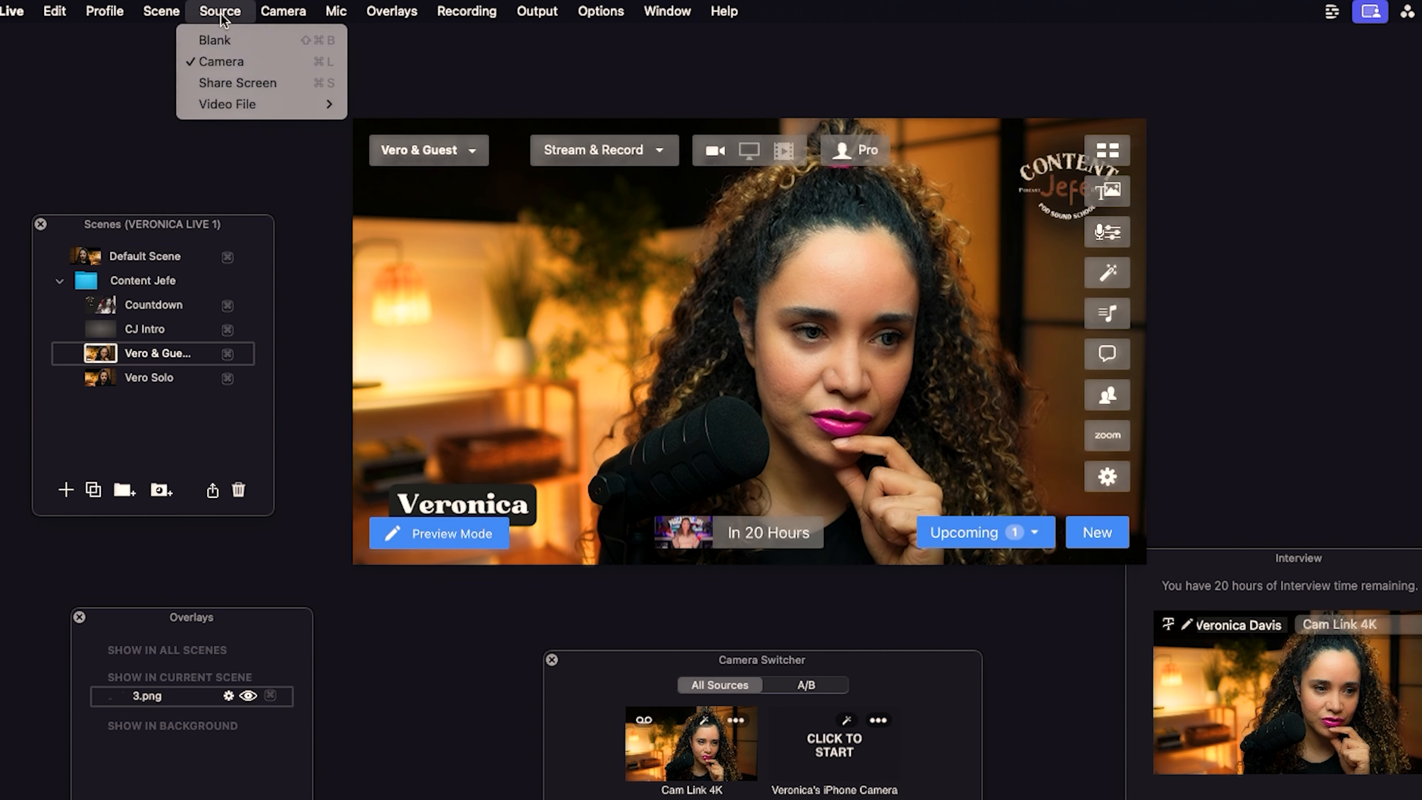
left_click(227, 41)
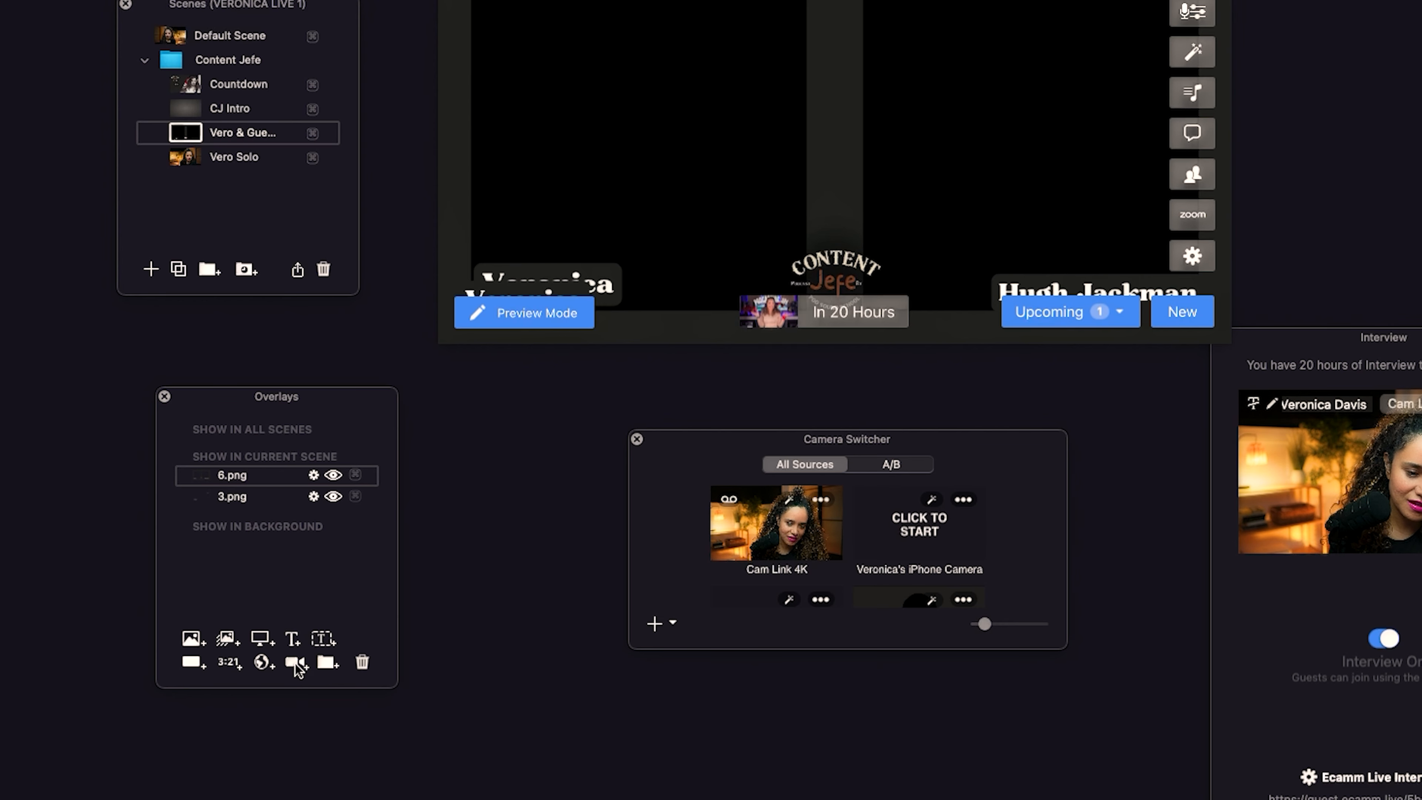
Add a Cam Link 4K camera overlay and position it in the left frame of the two-person layout.
left_click(296, 664)
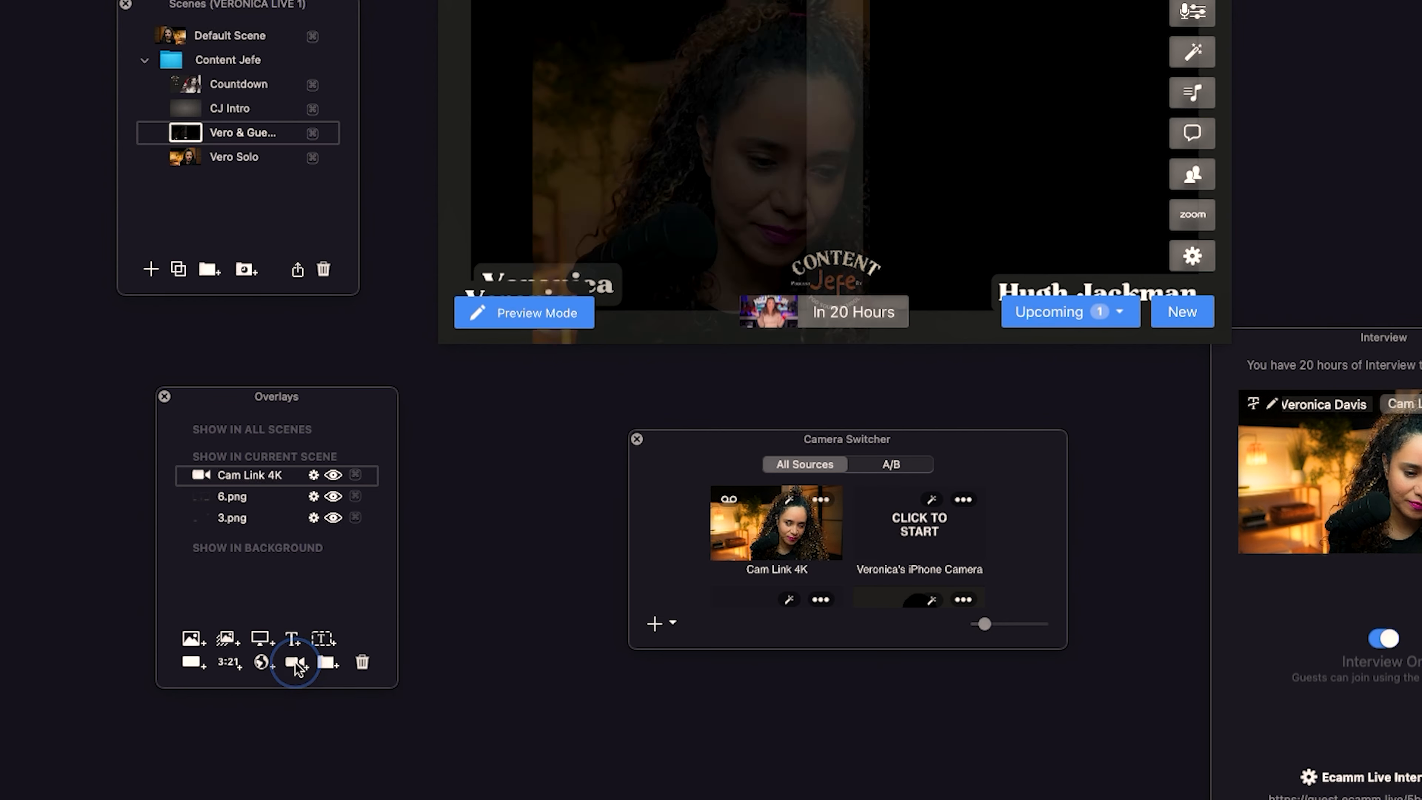
left_click(673, 95)
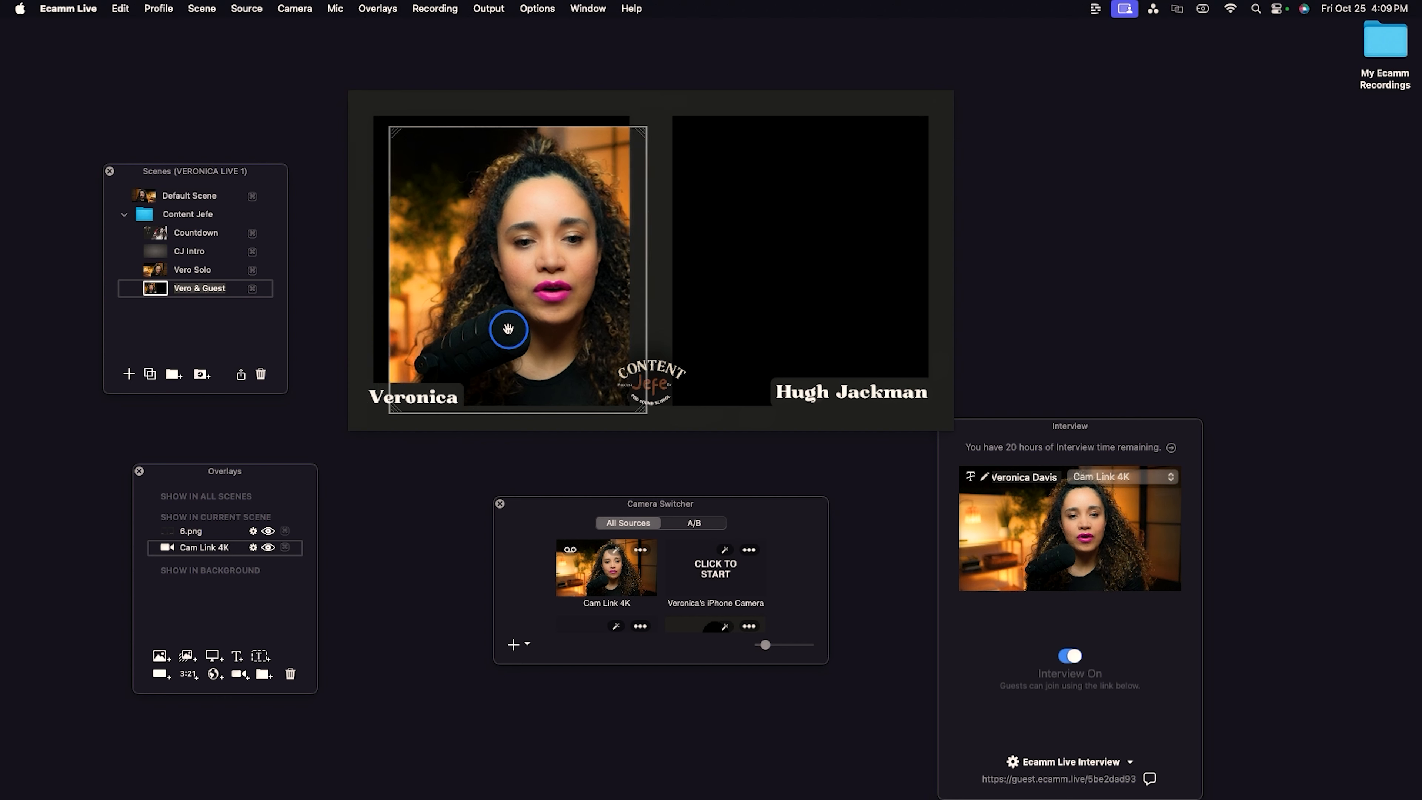
mouse_move(505, 327)
left_mouse_down()
mouse_move(476, 330)
mouse_move(505, 309)
mouse_move(493, 318)
left_mouse_up()
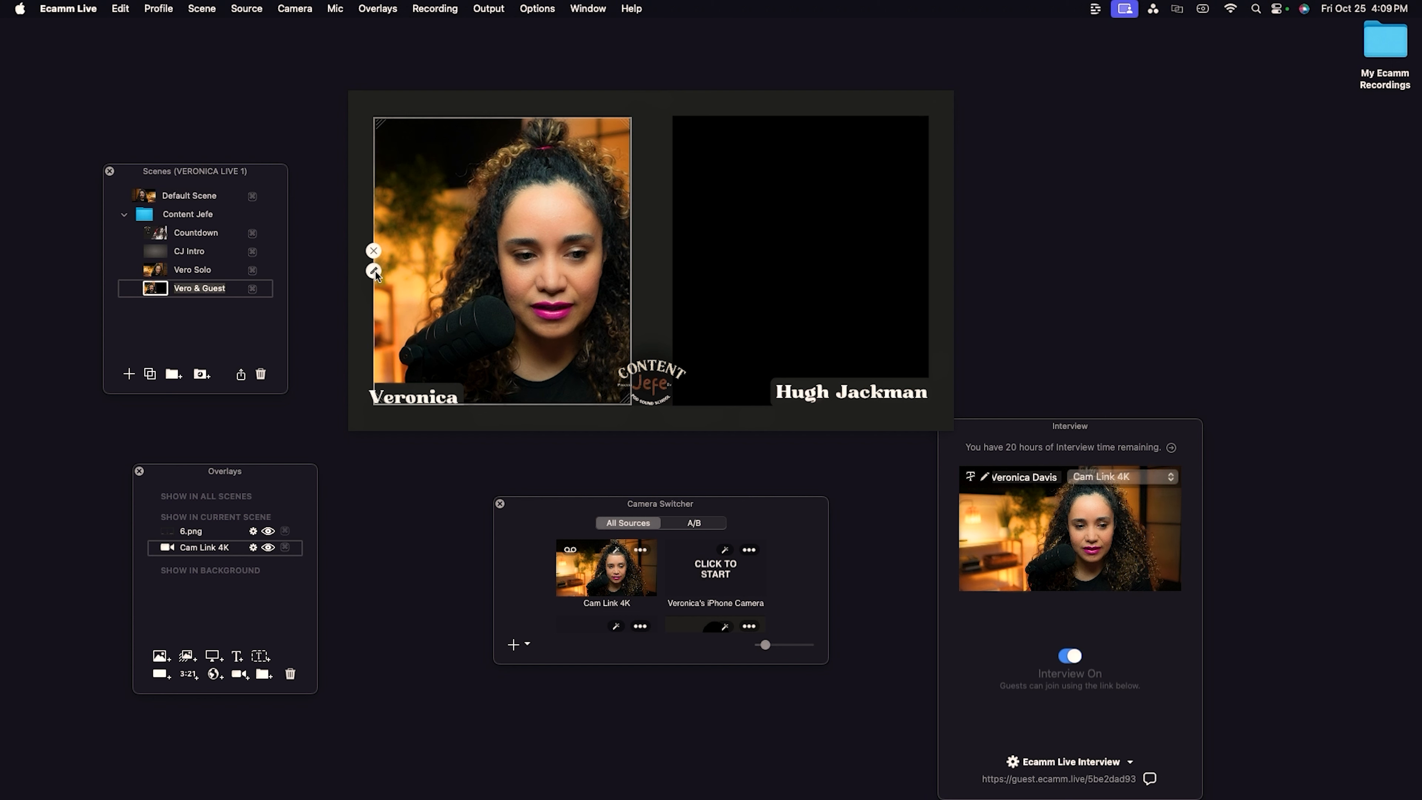
Edit the camera overlay, trying Circle, Squircle and Classic (4:3) shapes before setting the shape to Custom.
left_click(374, 270)
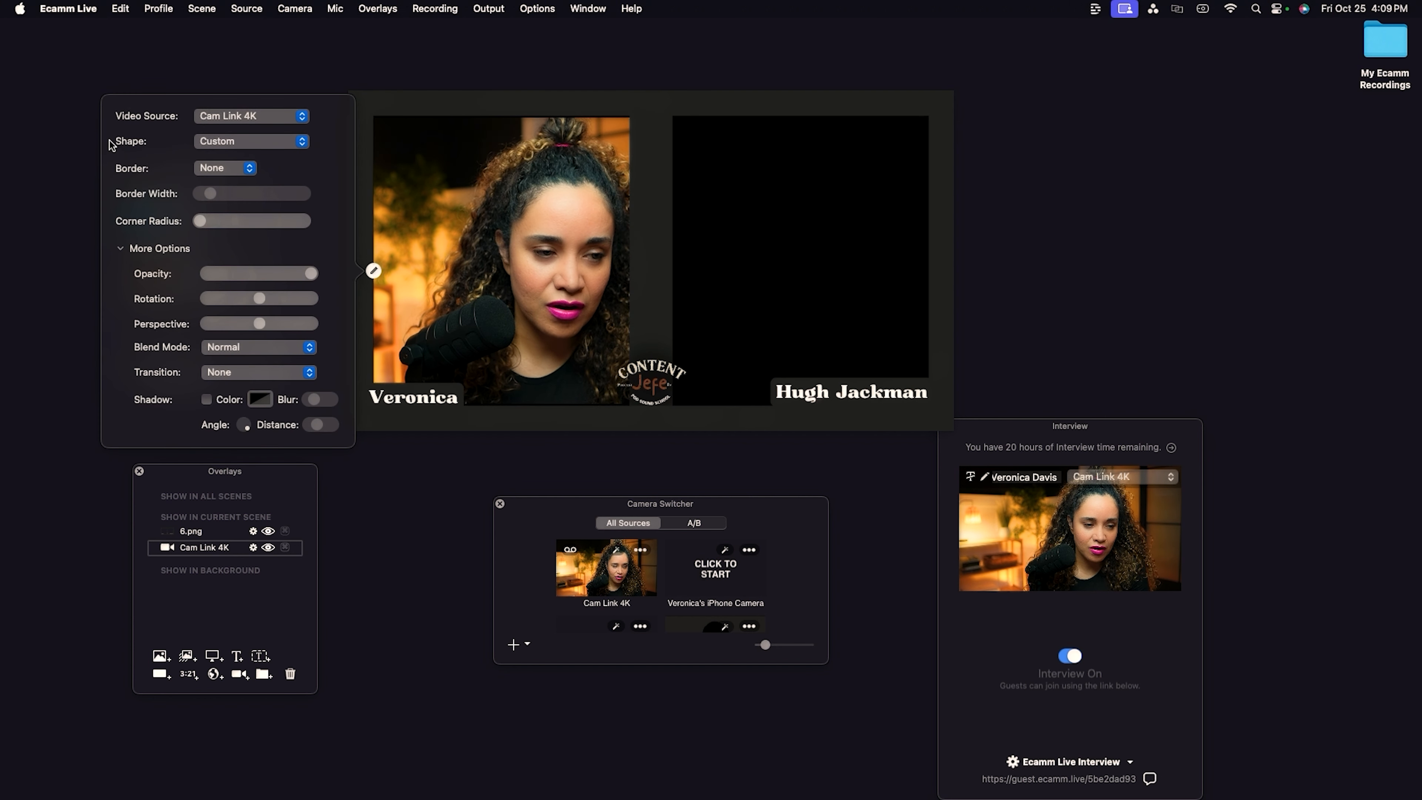
left_click(301, 143)
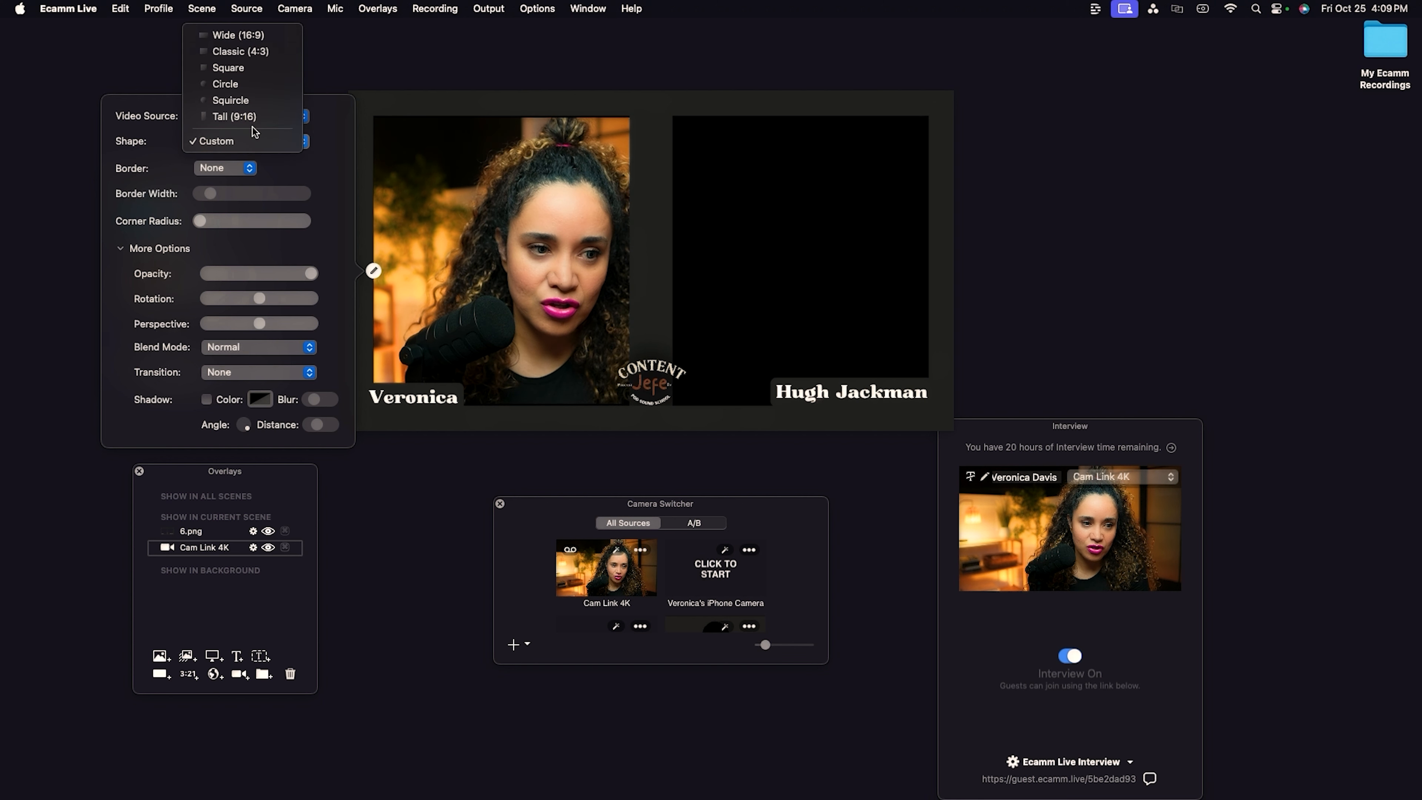
left_click(245, 84)
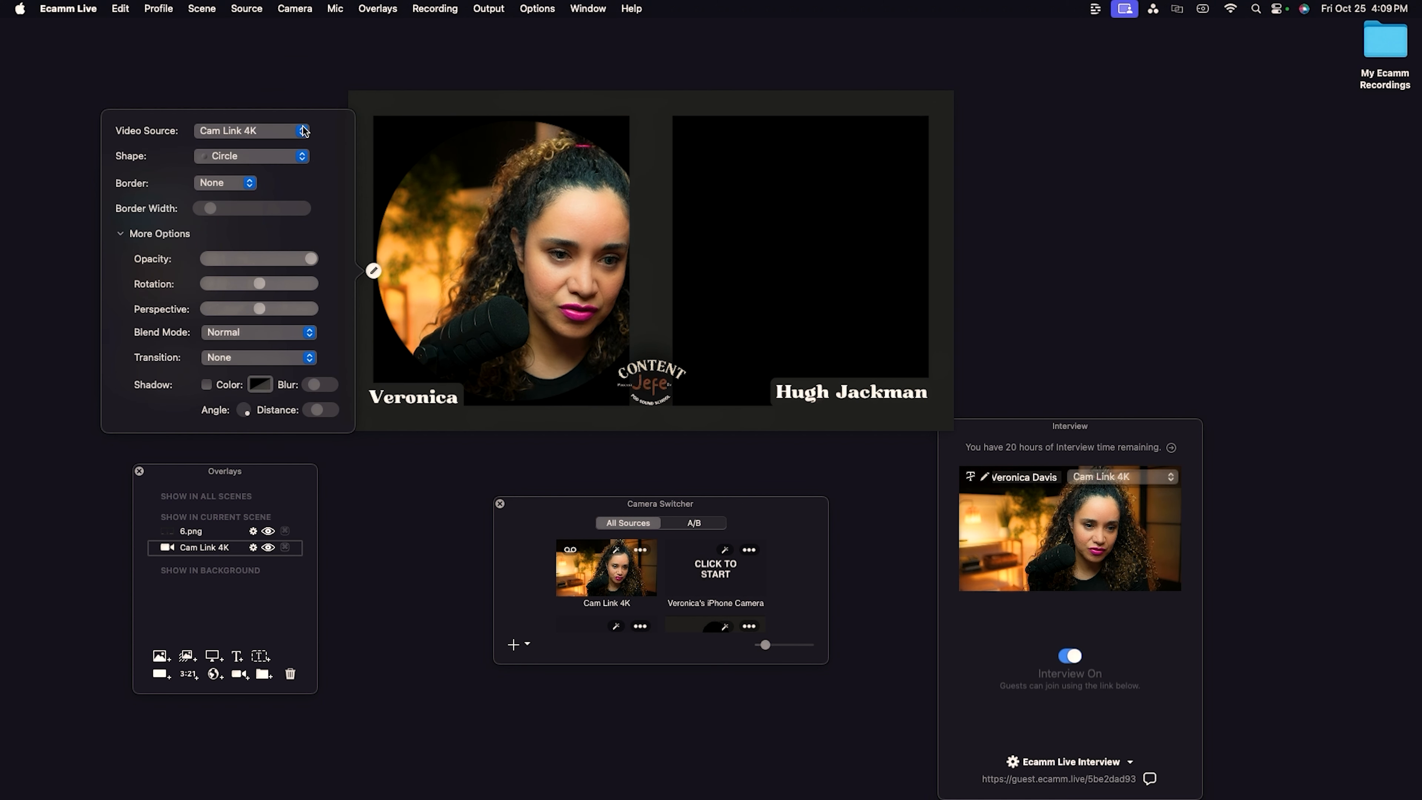
left_click(301, 158)
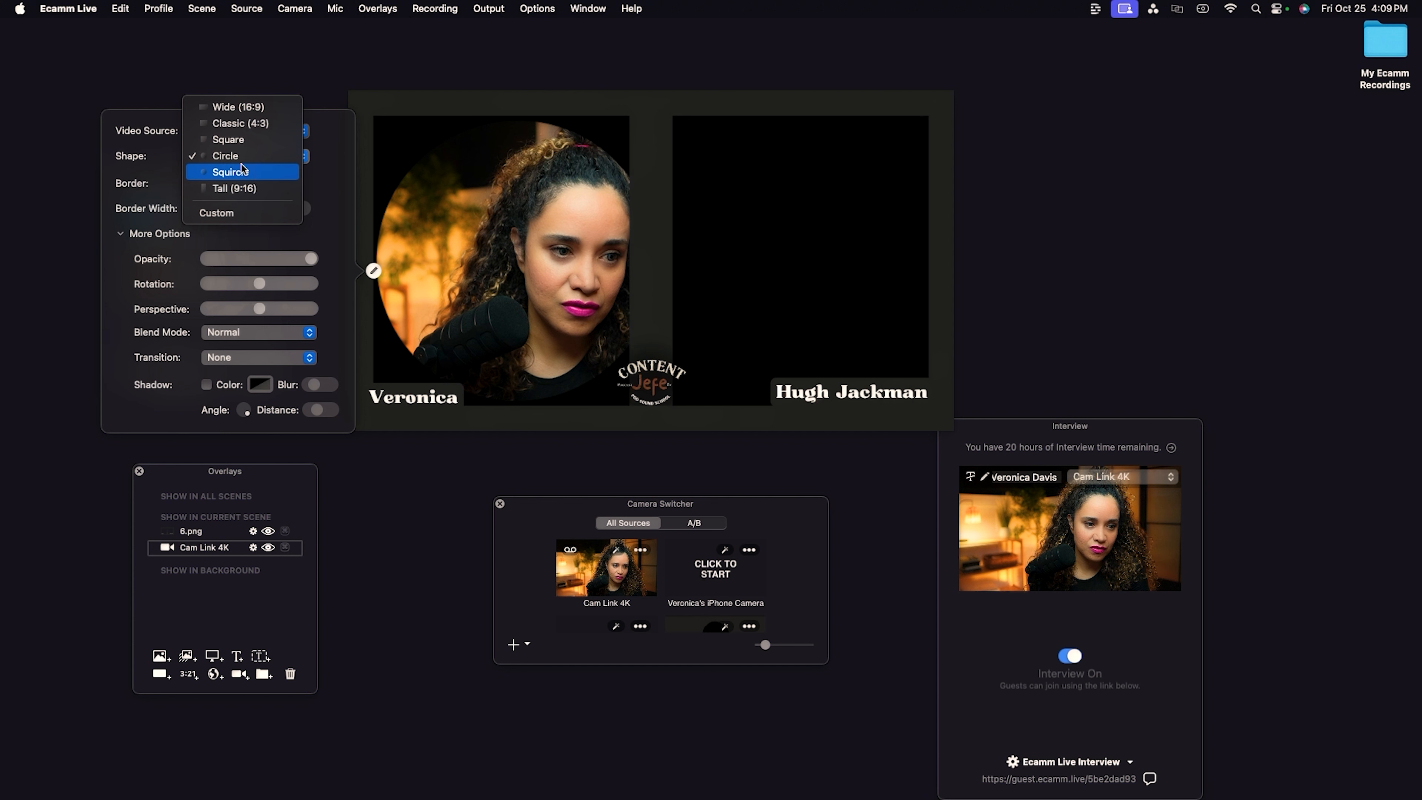
left_click(258, 171)
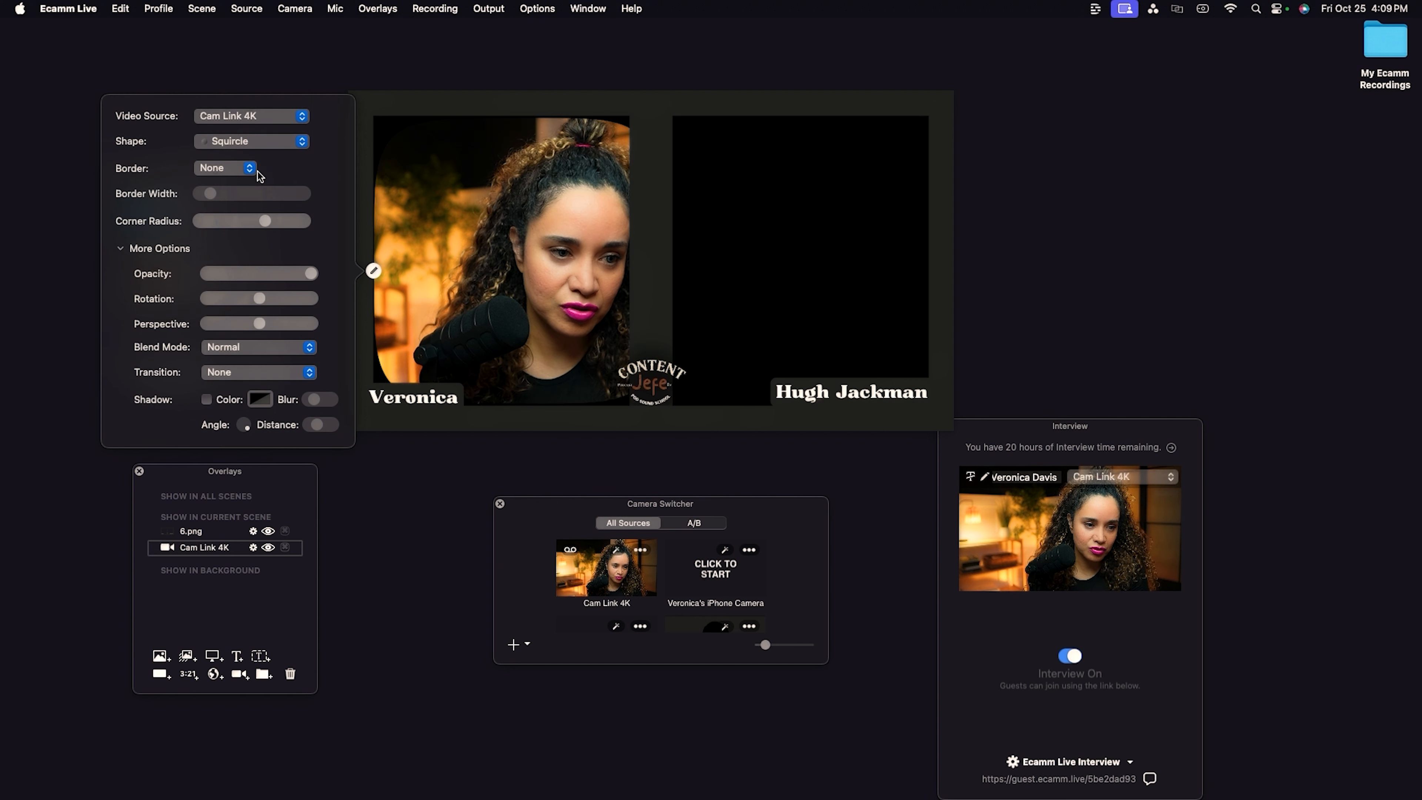
left_click(302, 143)
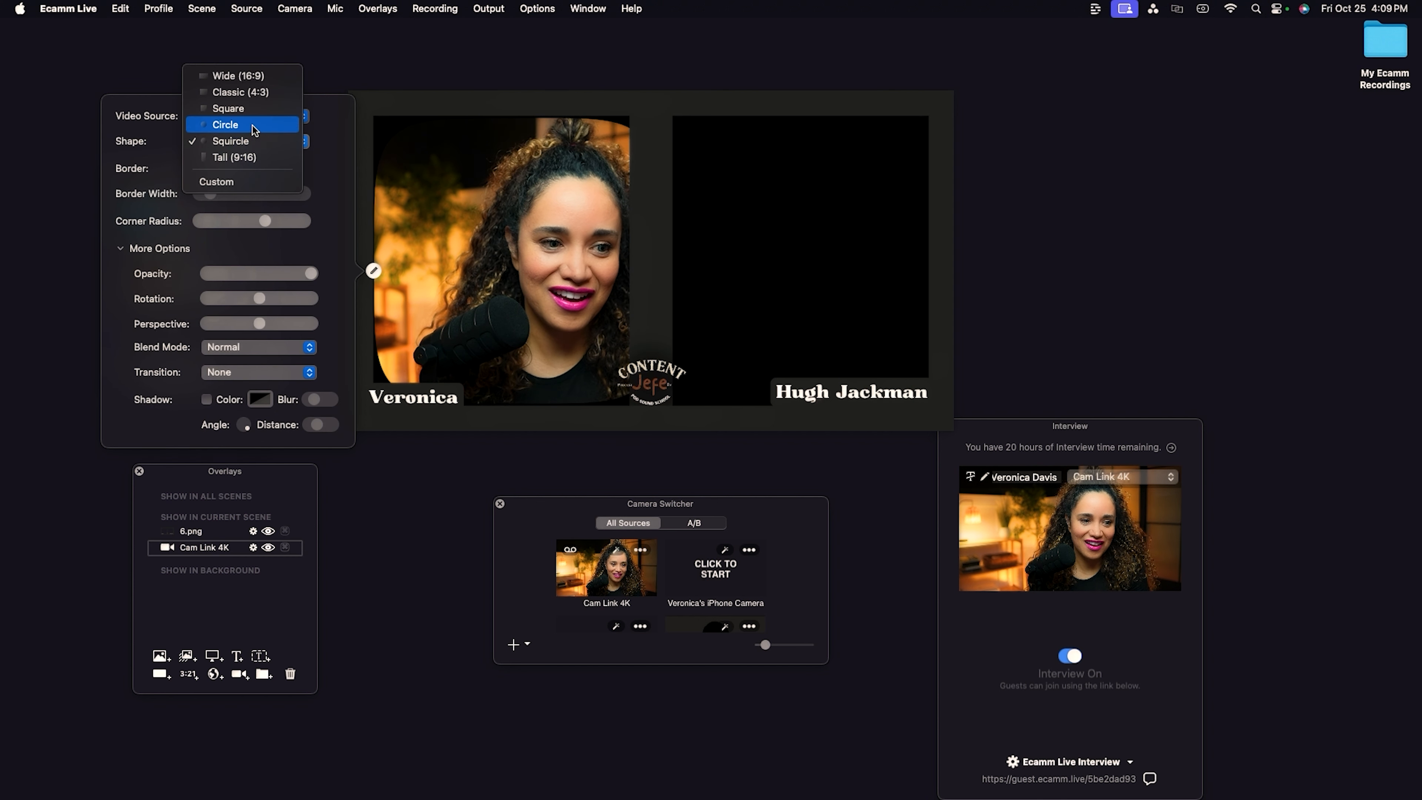
left_click(256, 95)
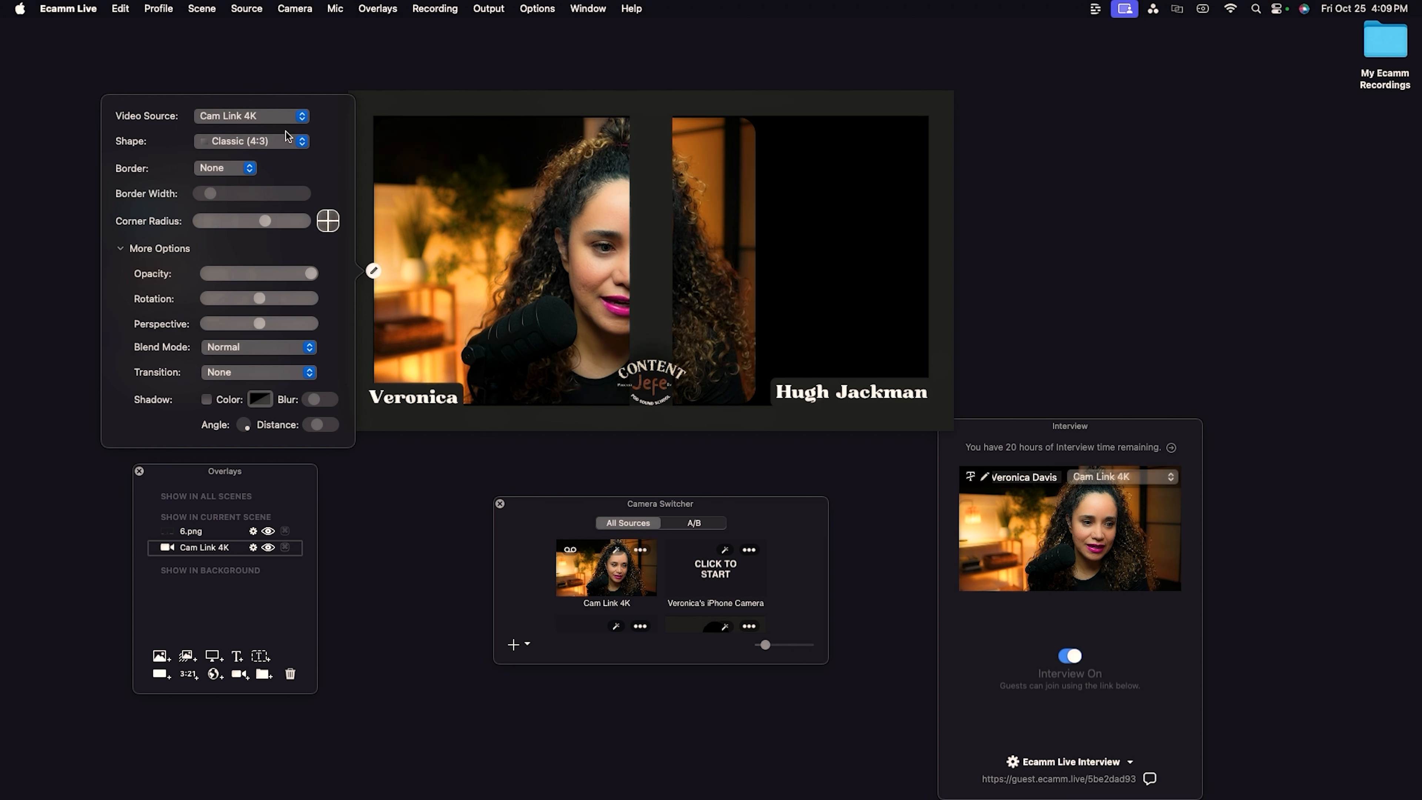
left_click(305, 149)
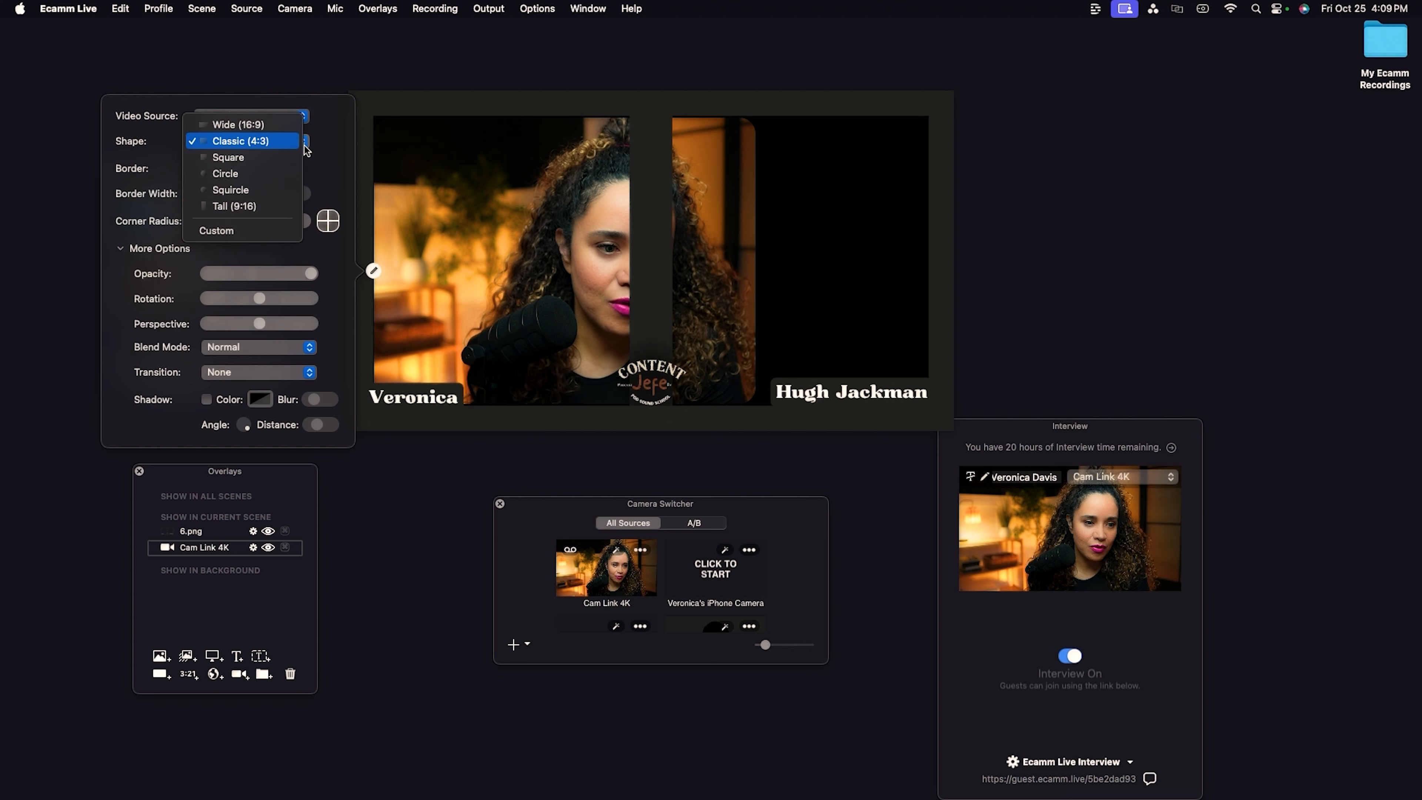
left_click(243, 233)
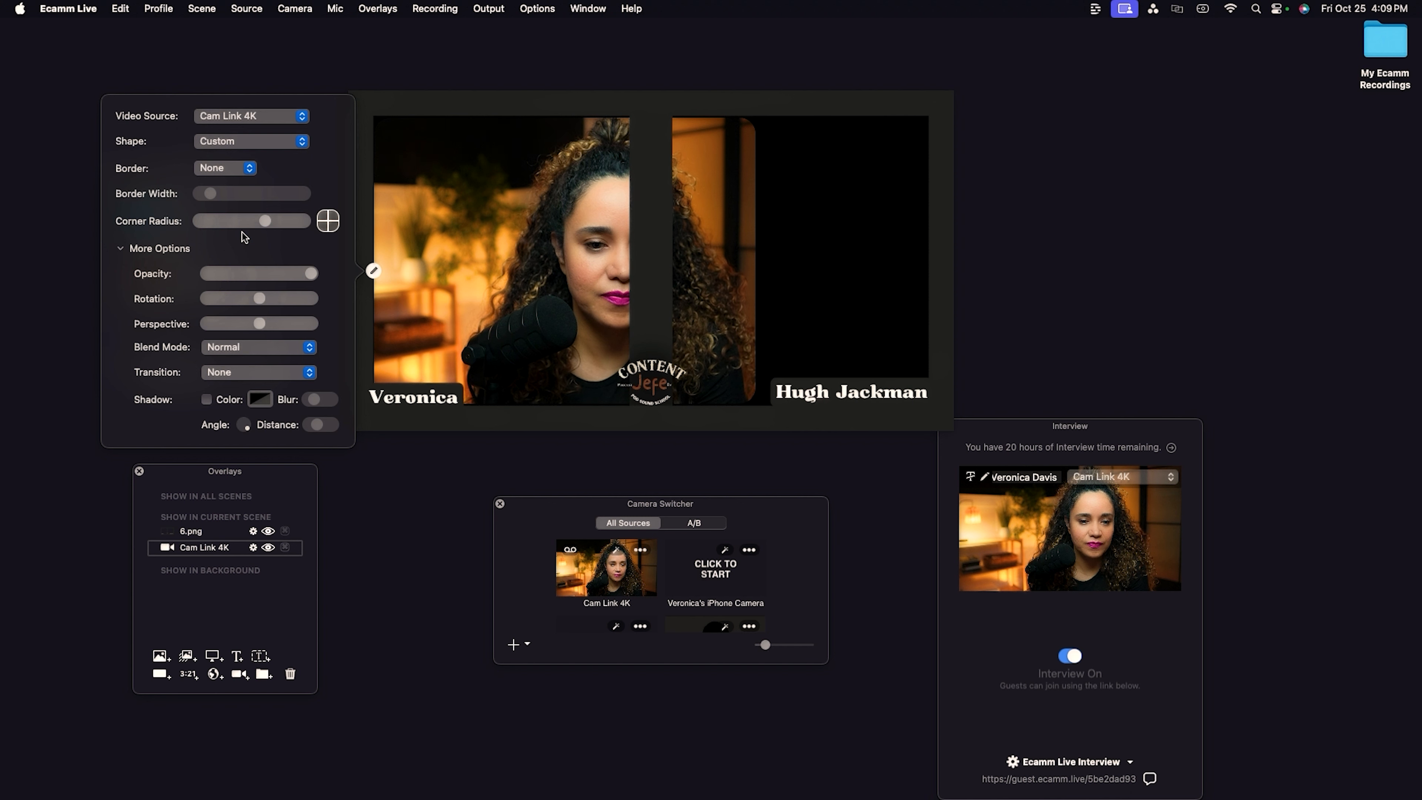
Resize the camera overlay to fit the left frame of the layout and set its corner radius to zero.
left_click_drag(745, 400, 630, 400)
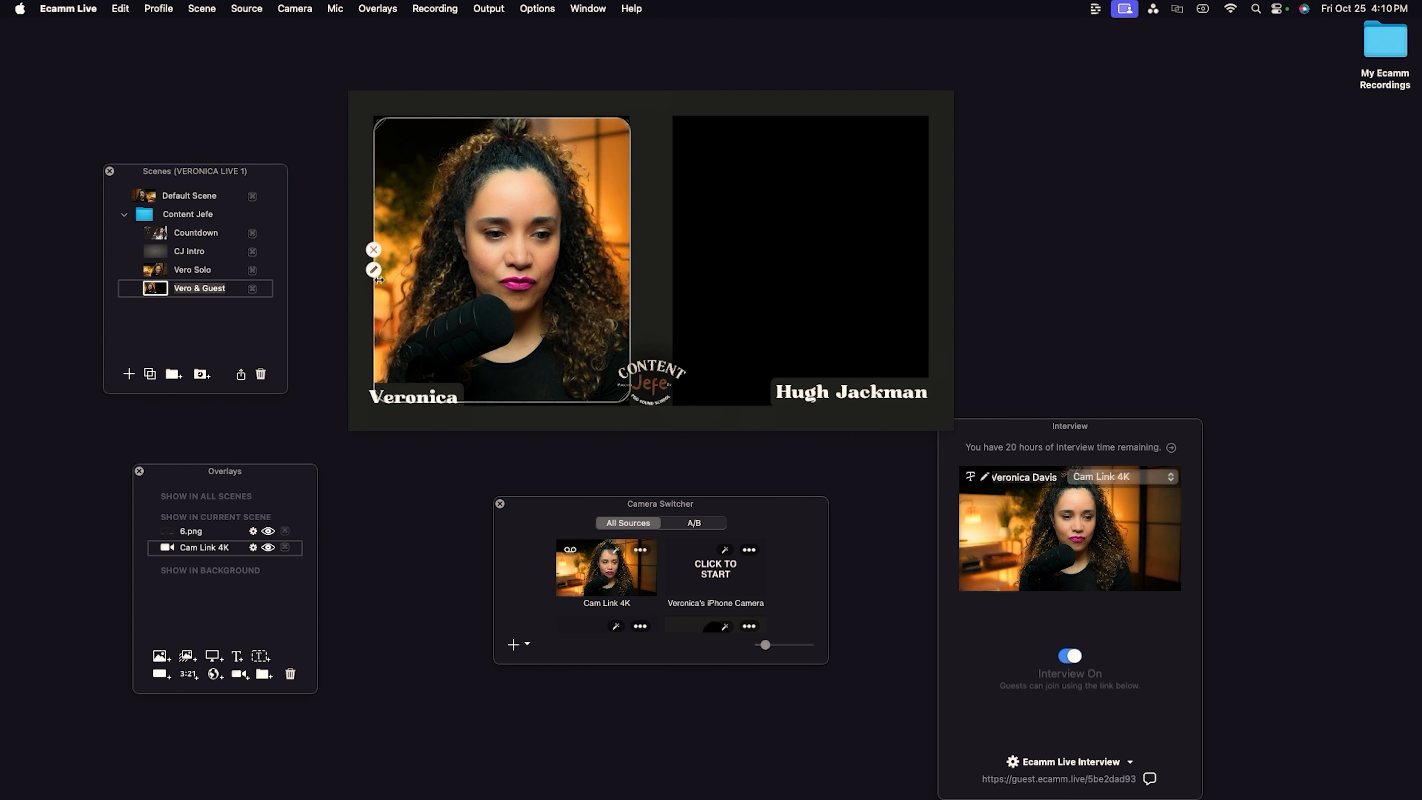
left_click(374, 270)
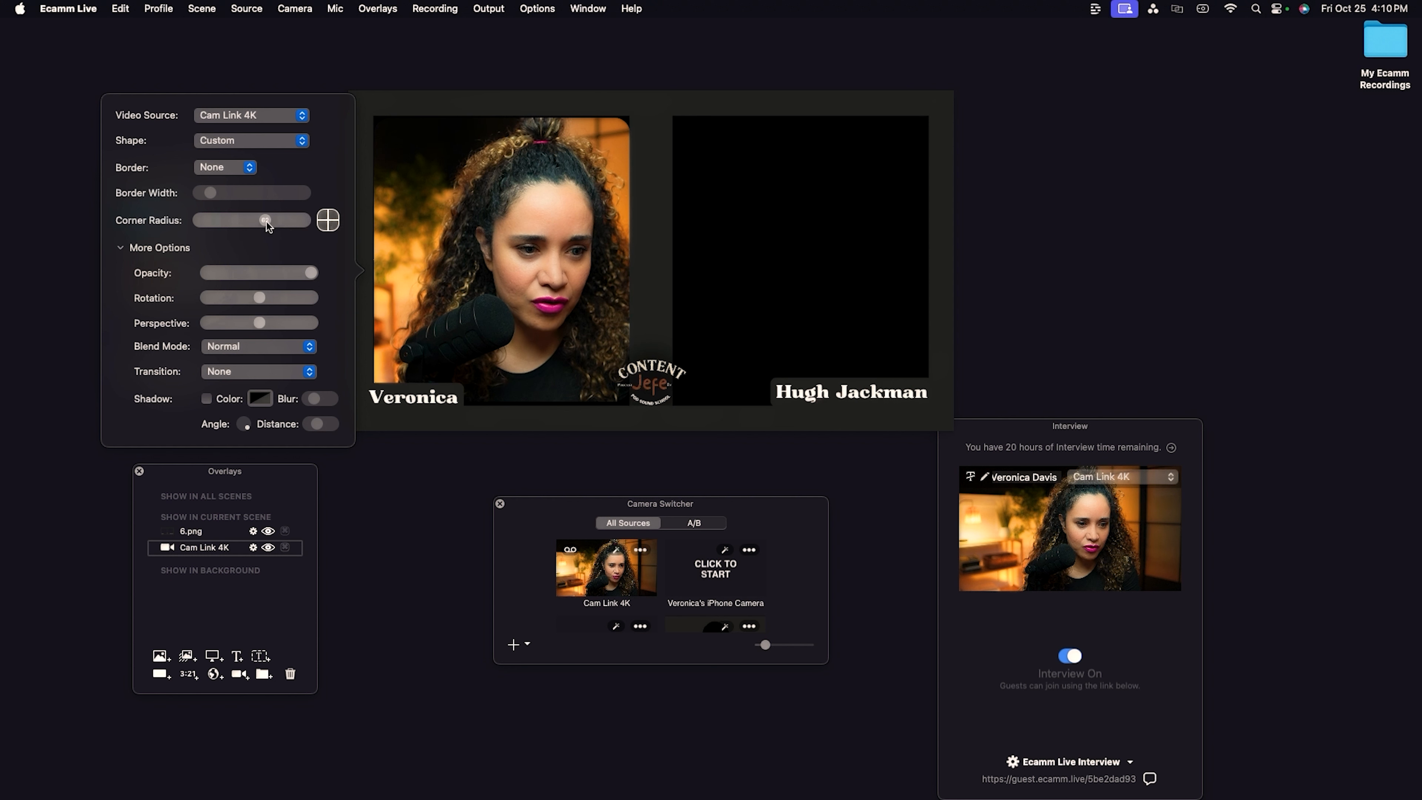
left_click_drag(265, 221, 240, 222)
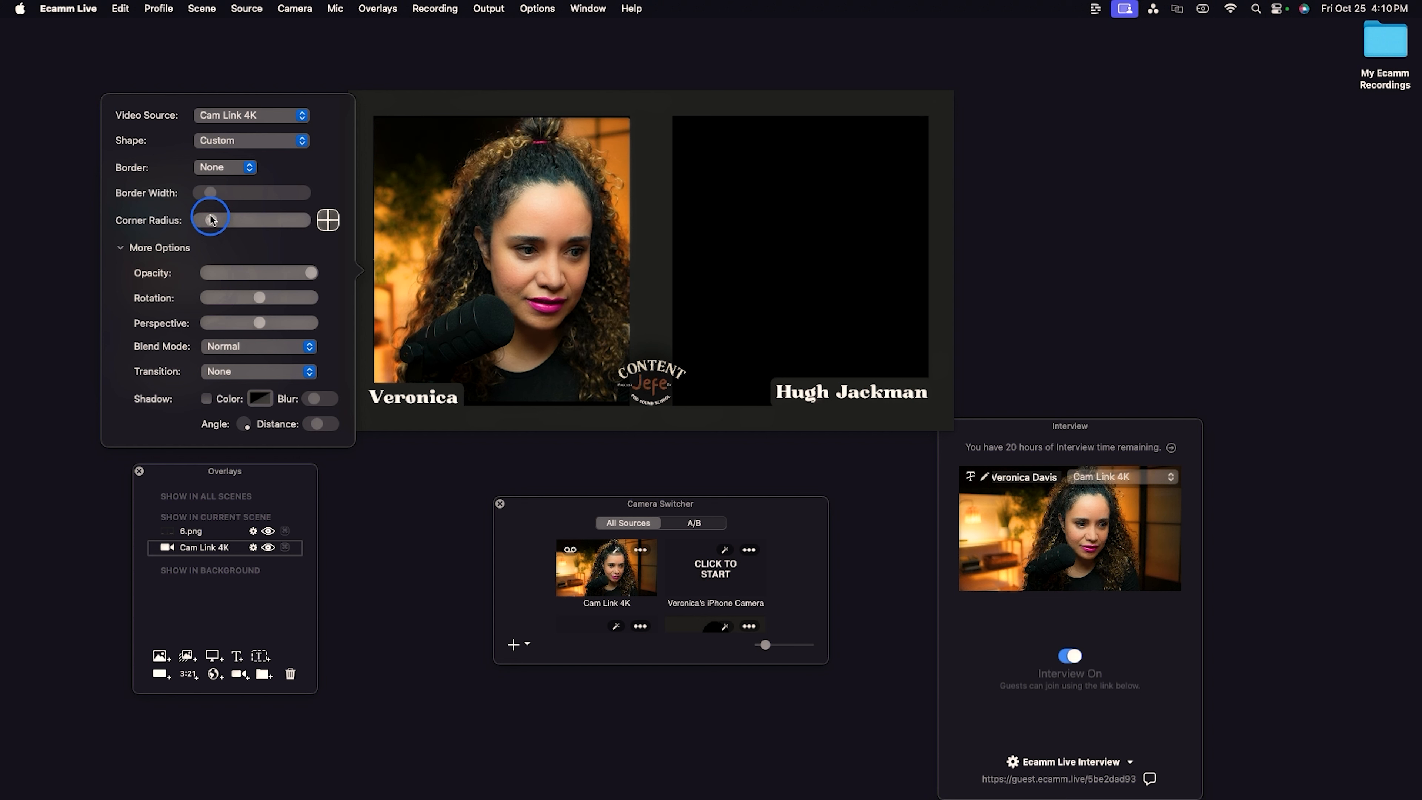
left_click_drag(210, 219, 207, 220)
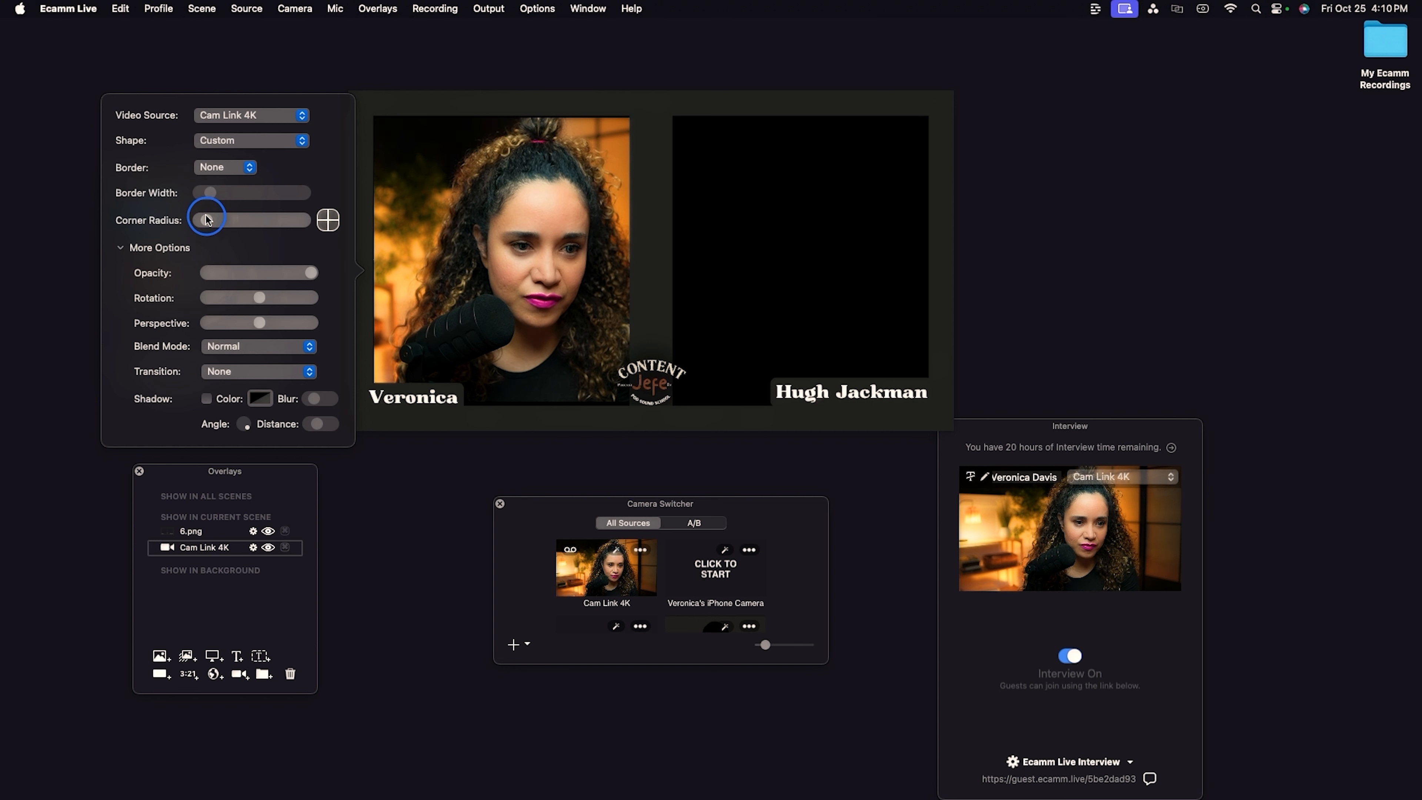
Add a second camera overlay sized to the right frame, and reorder the camera overlays in the overlays list.
mouse_move(505, 267)
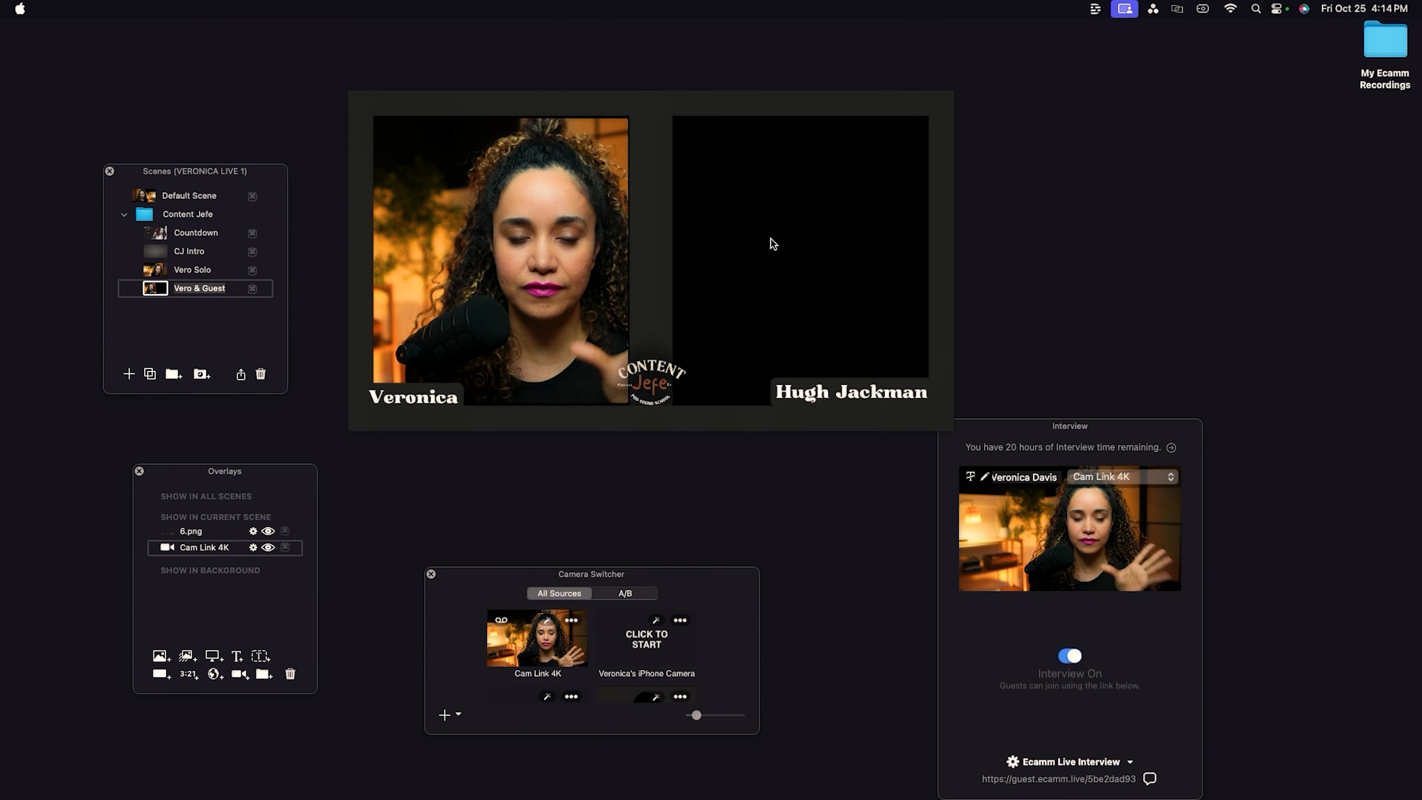
mouse_move(727, 263)
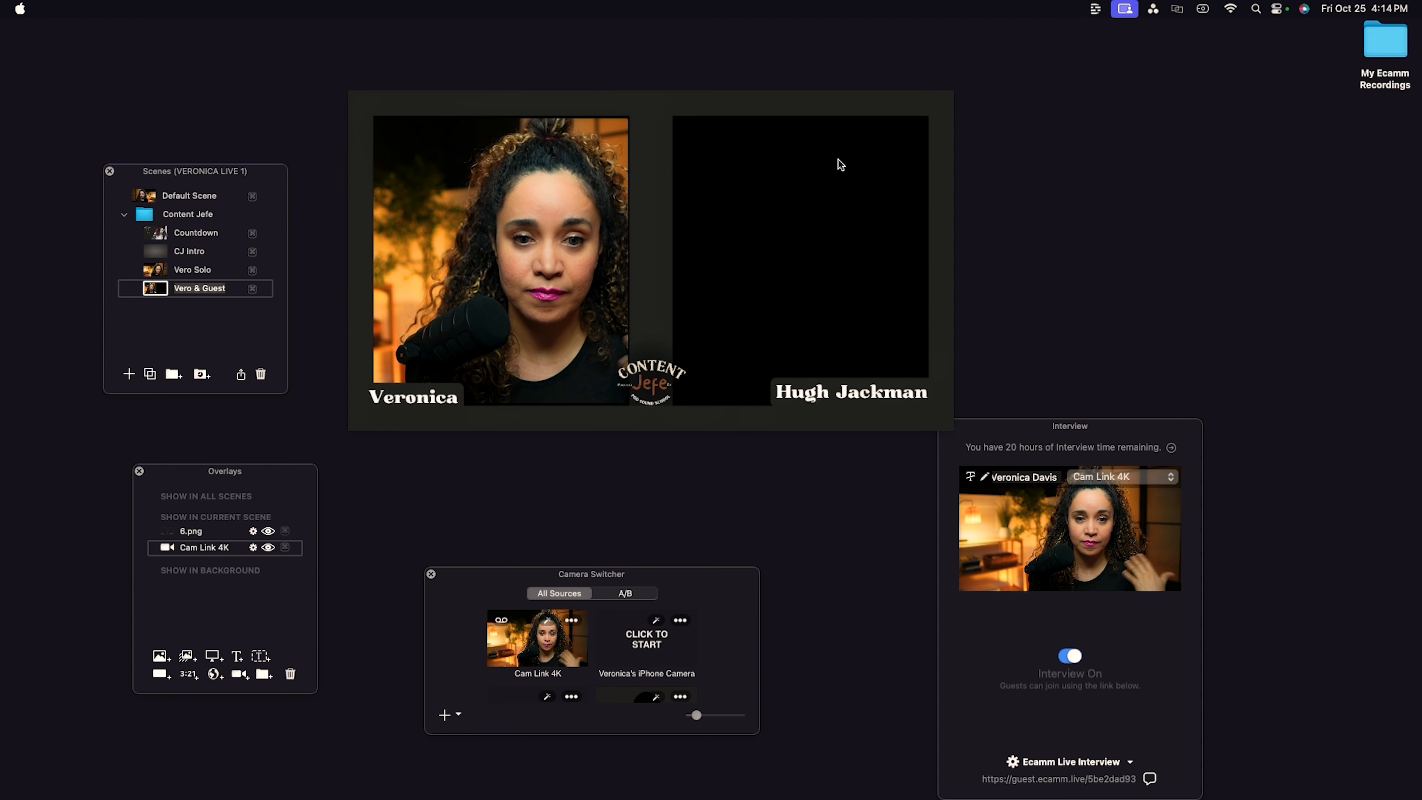
mouse_move(931, 200)
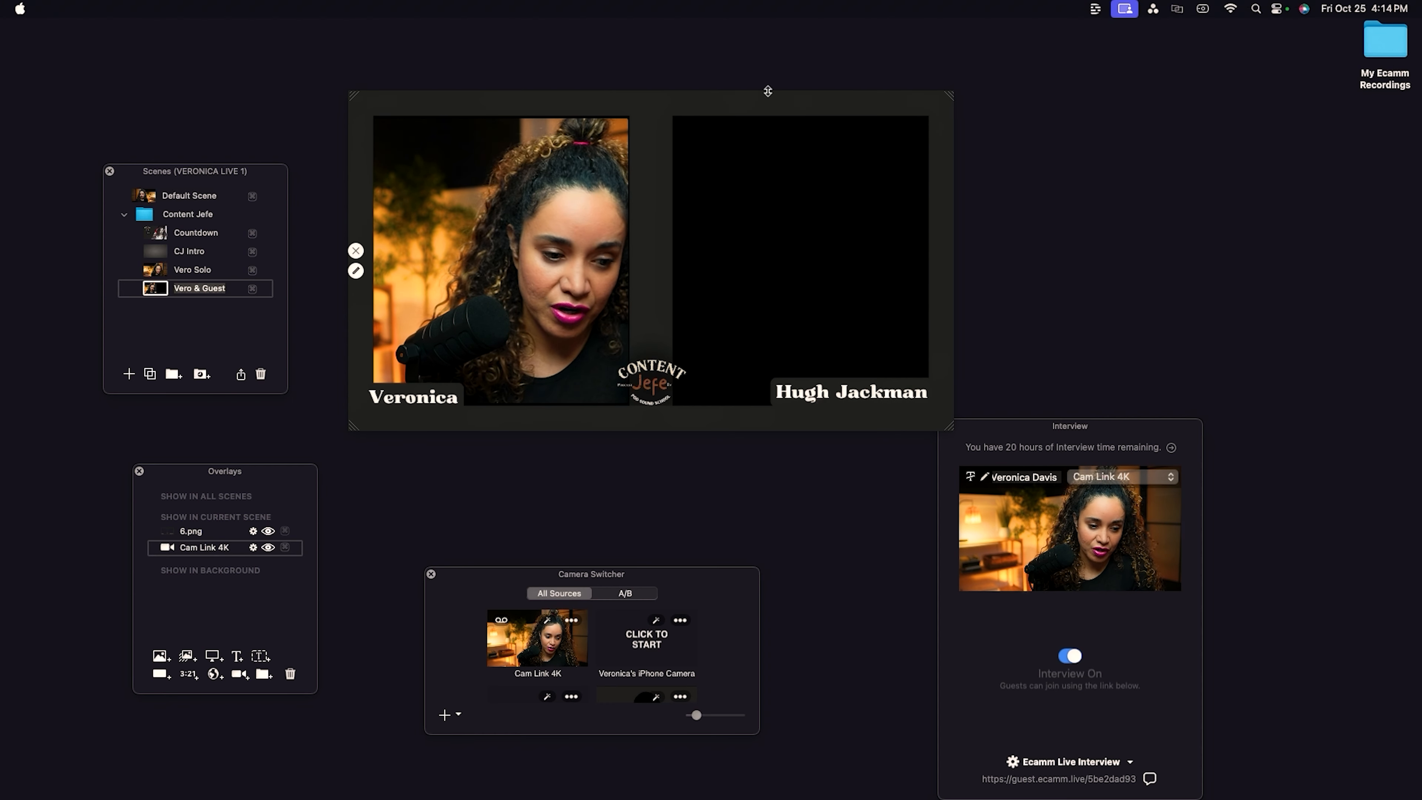
left_click(239, 674)
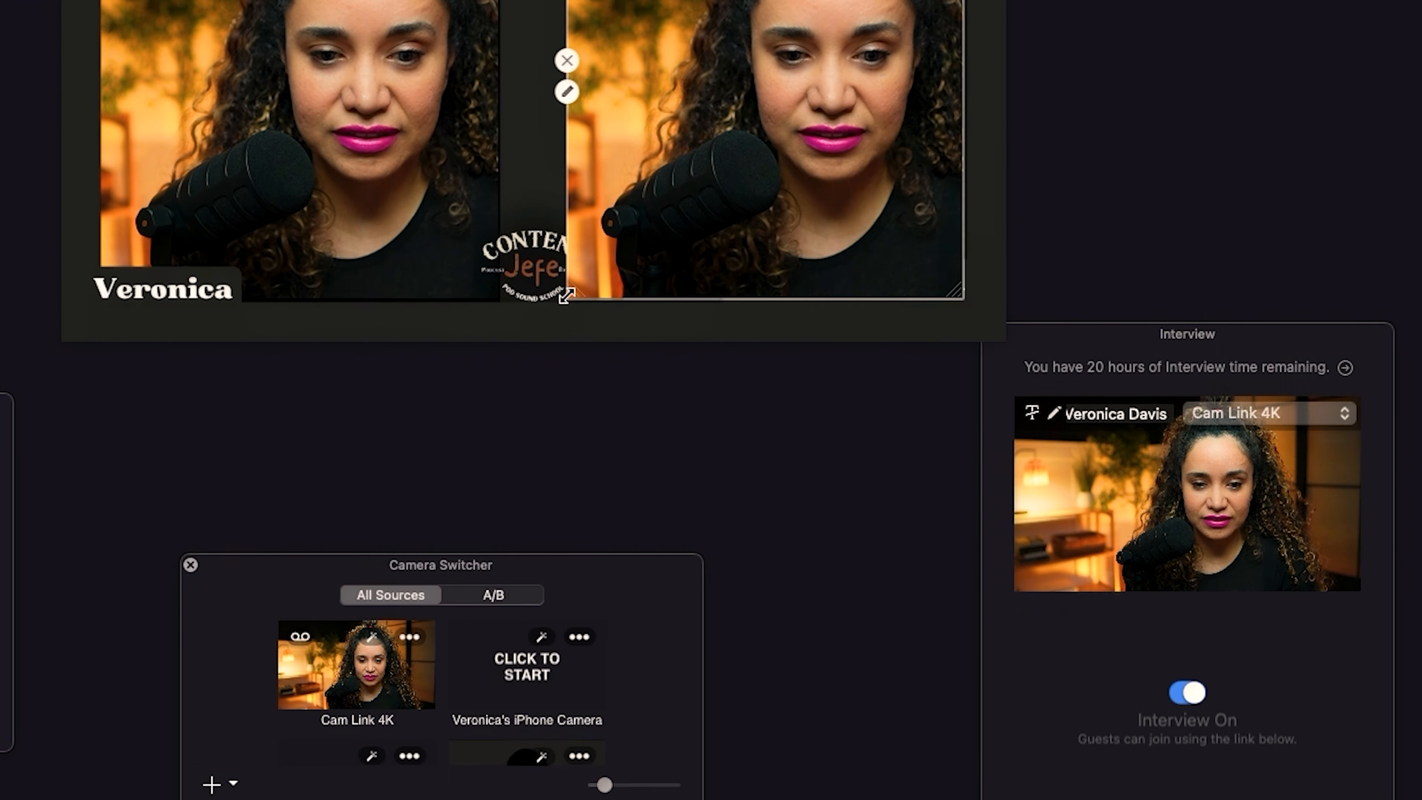
left_click_drag(569, 432, 599, 402)
left_click_drag(659, 654, 613, 661)
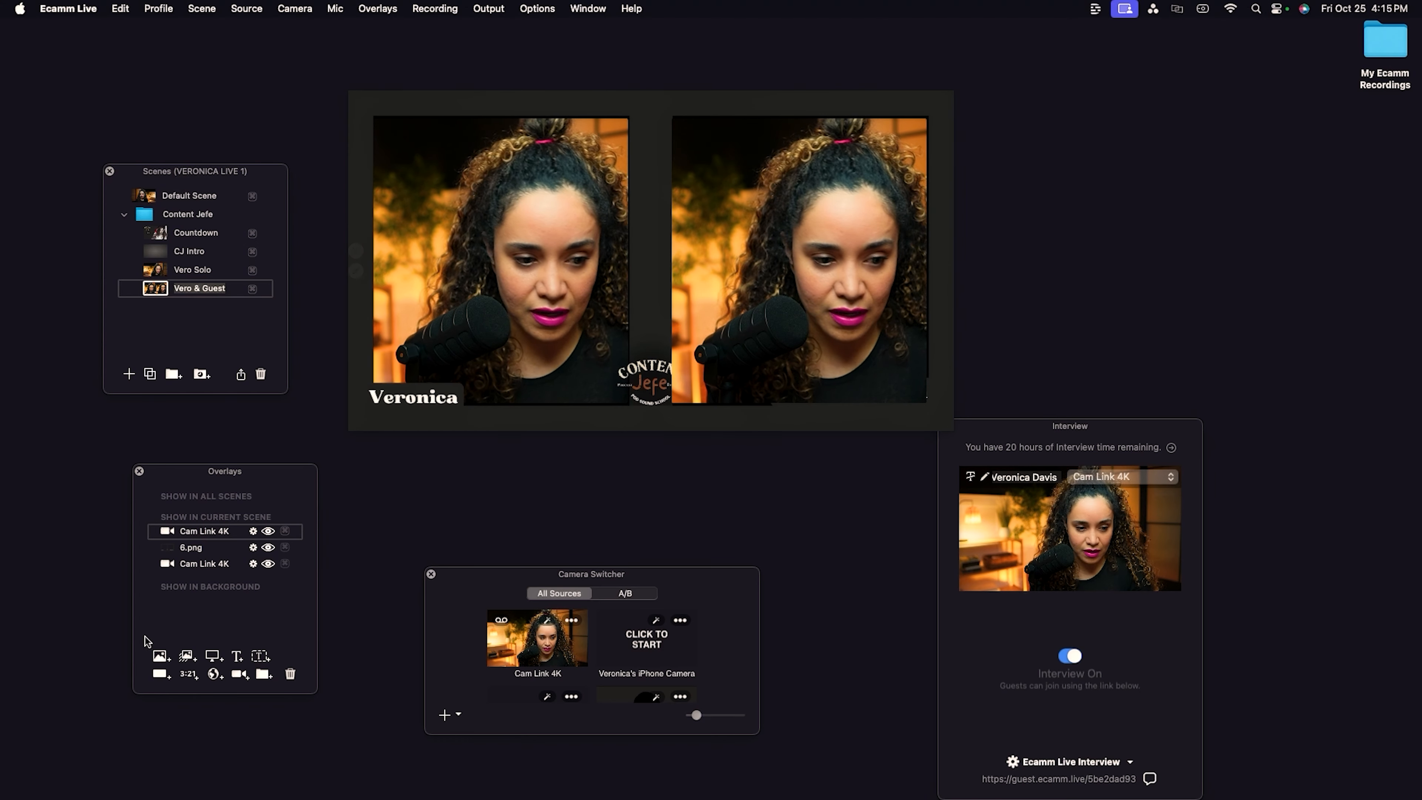
left_click(211, 566)
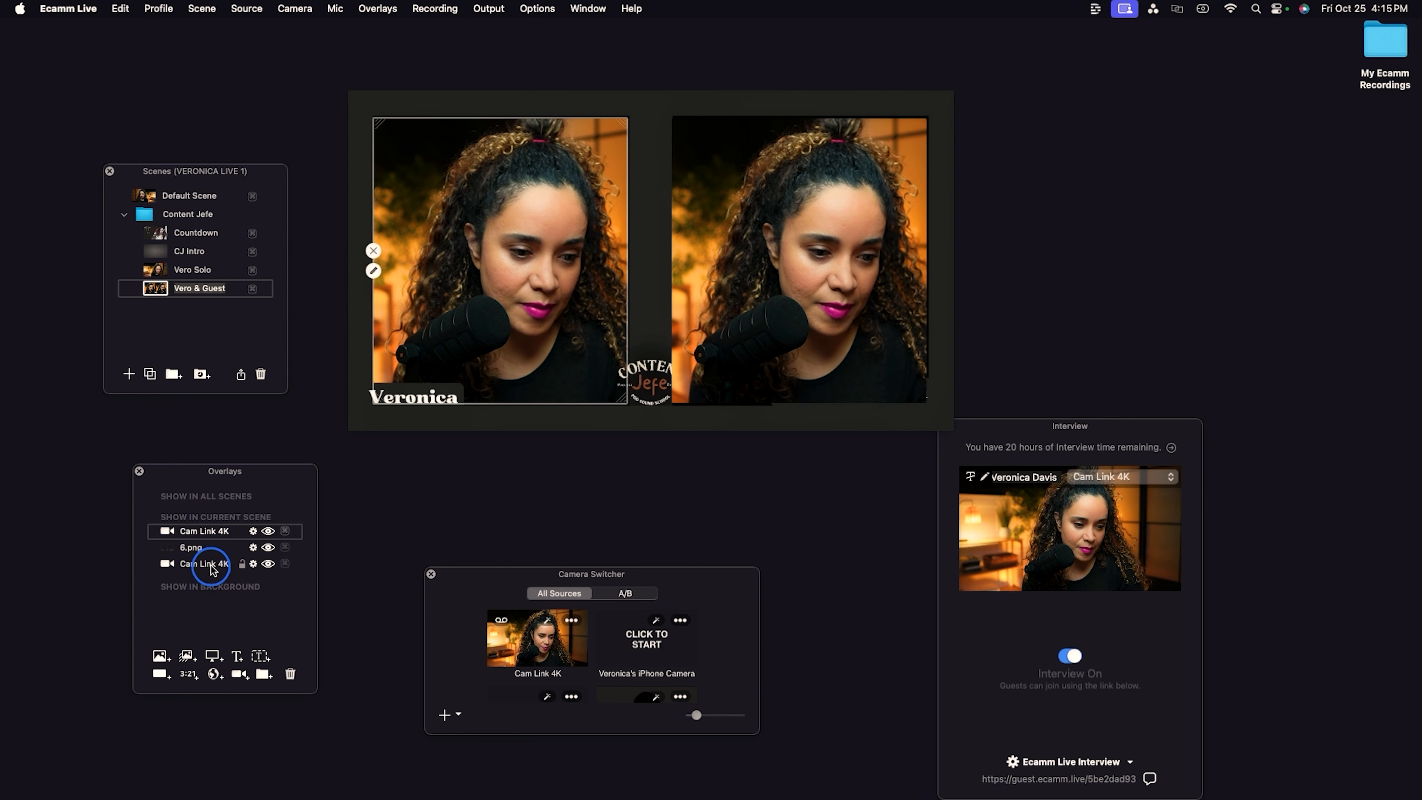
left_click_drag(211, 566, 196, 529)
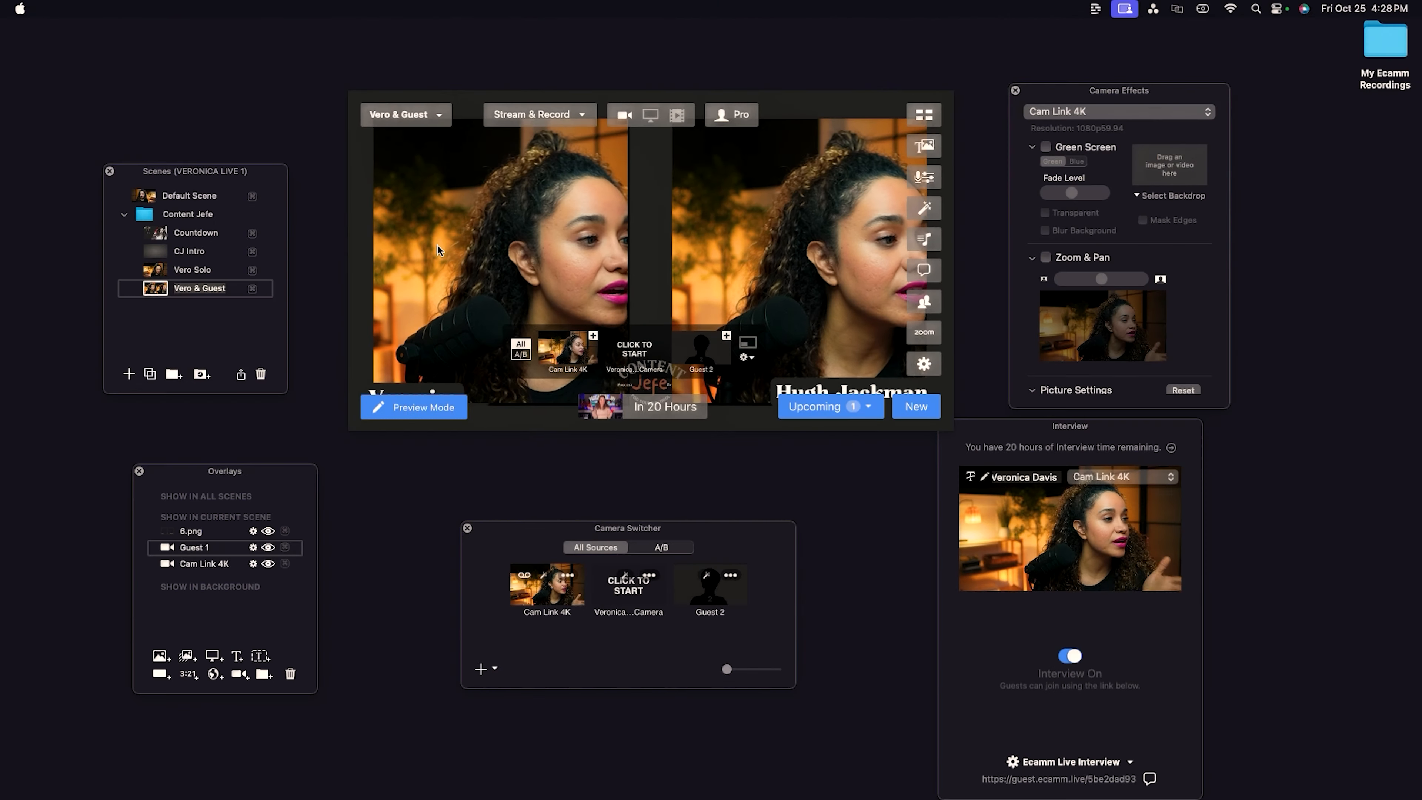
Hide the camera switcher bar shown over the preview.
mouse_move(365, 264)
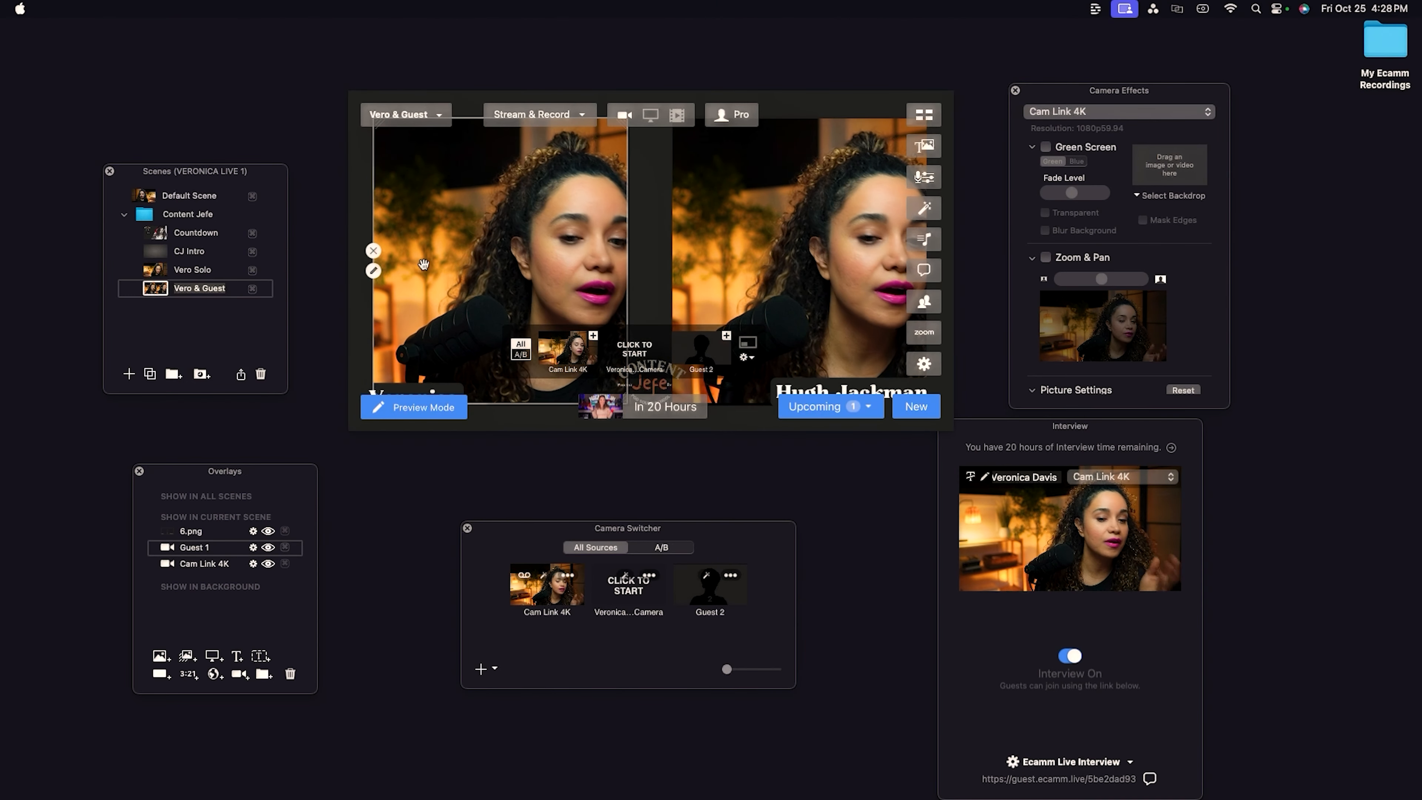
mouse_move(728, 230)
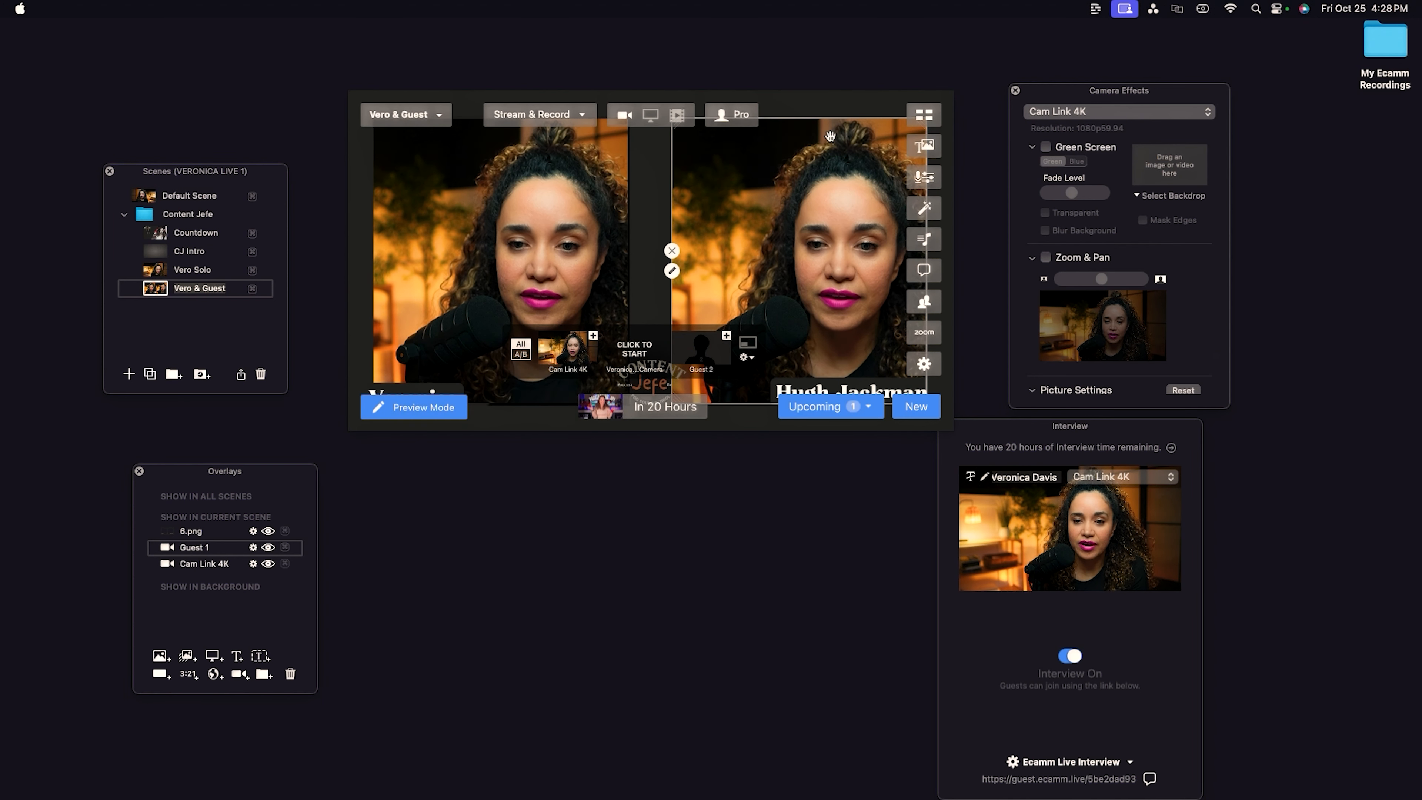
mouse_move(862, 111)
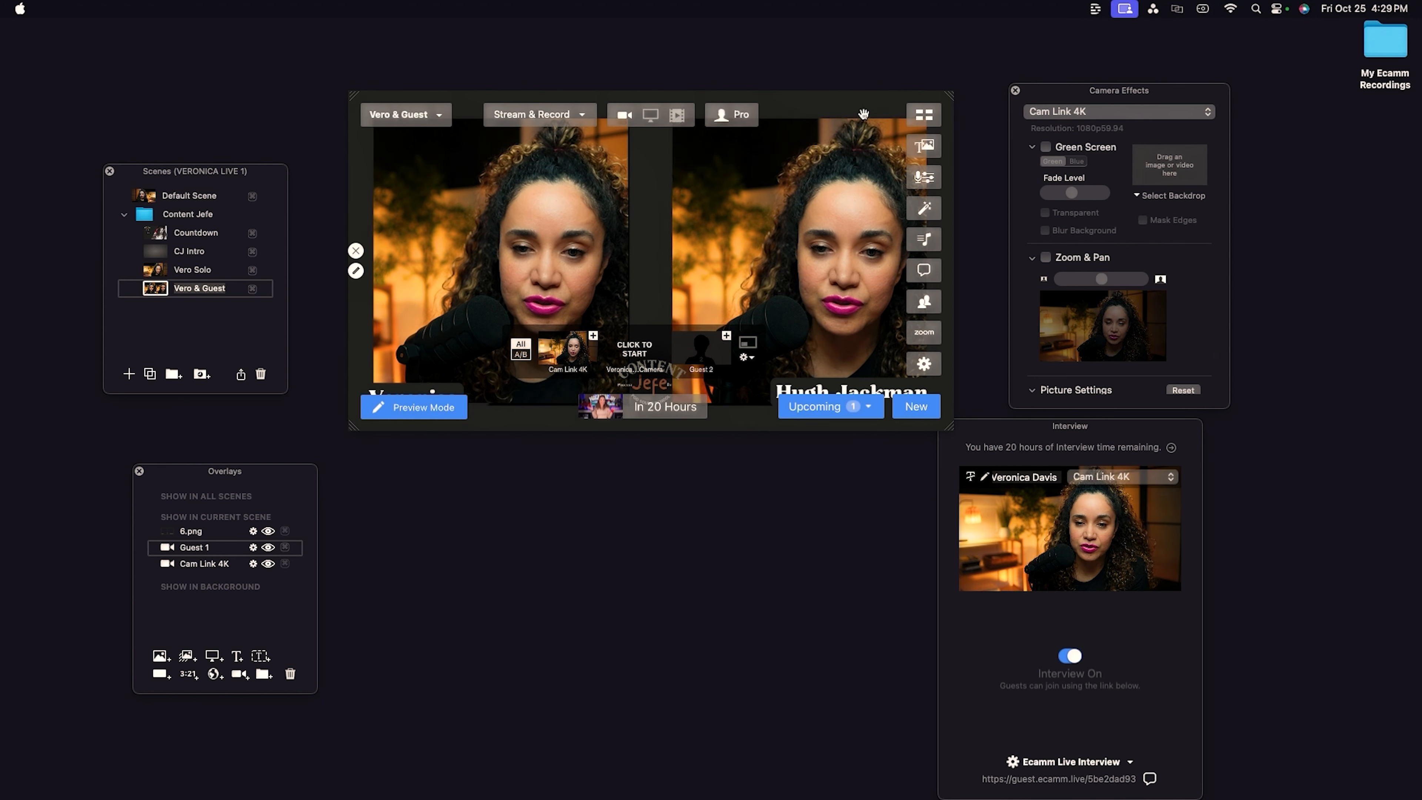
left_click(926, 112)
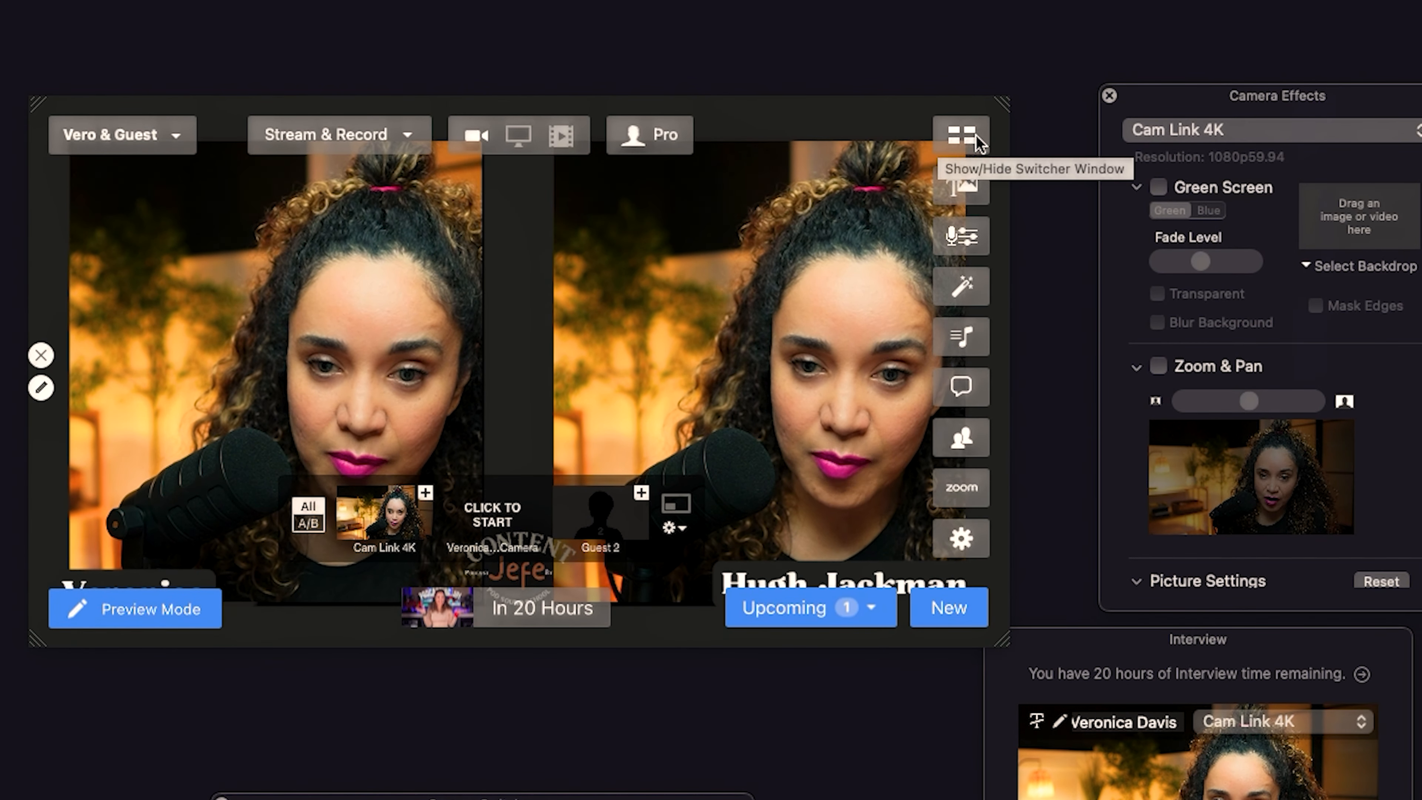
left_click(975, 154)
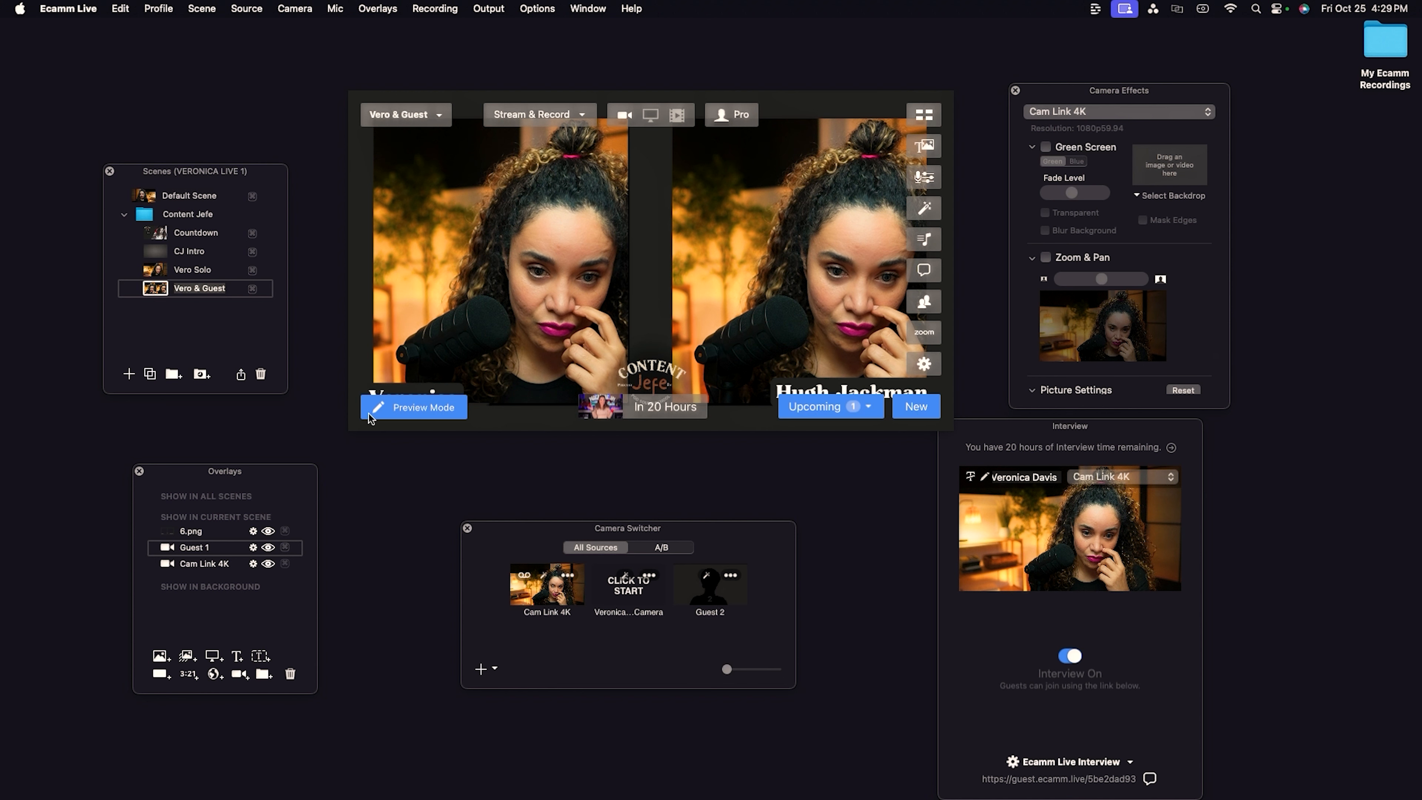
Set the right camera overlay's video source to Guest 1 and select that overlay in the overlays list.
mouse_move(694, 301)
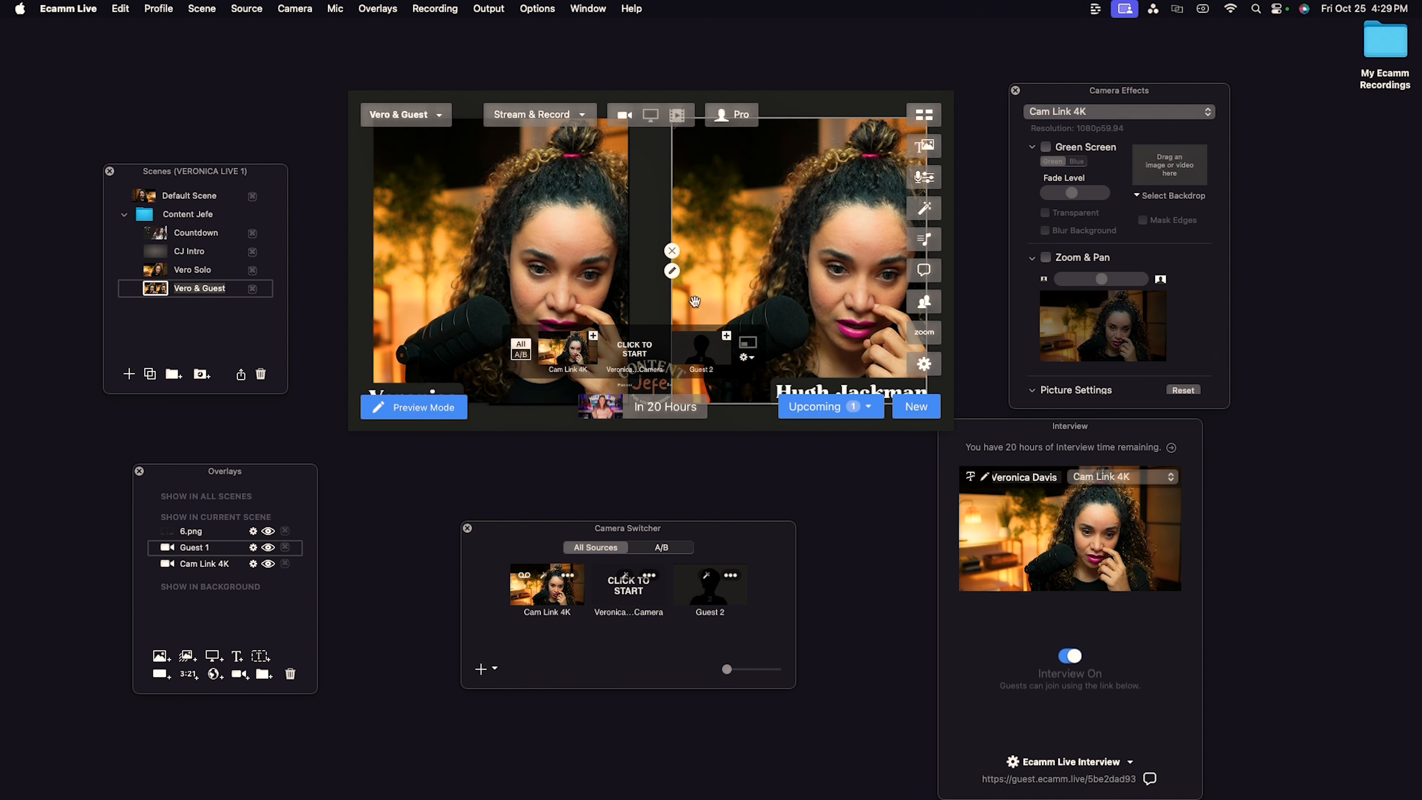
left_click(672, 271)
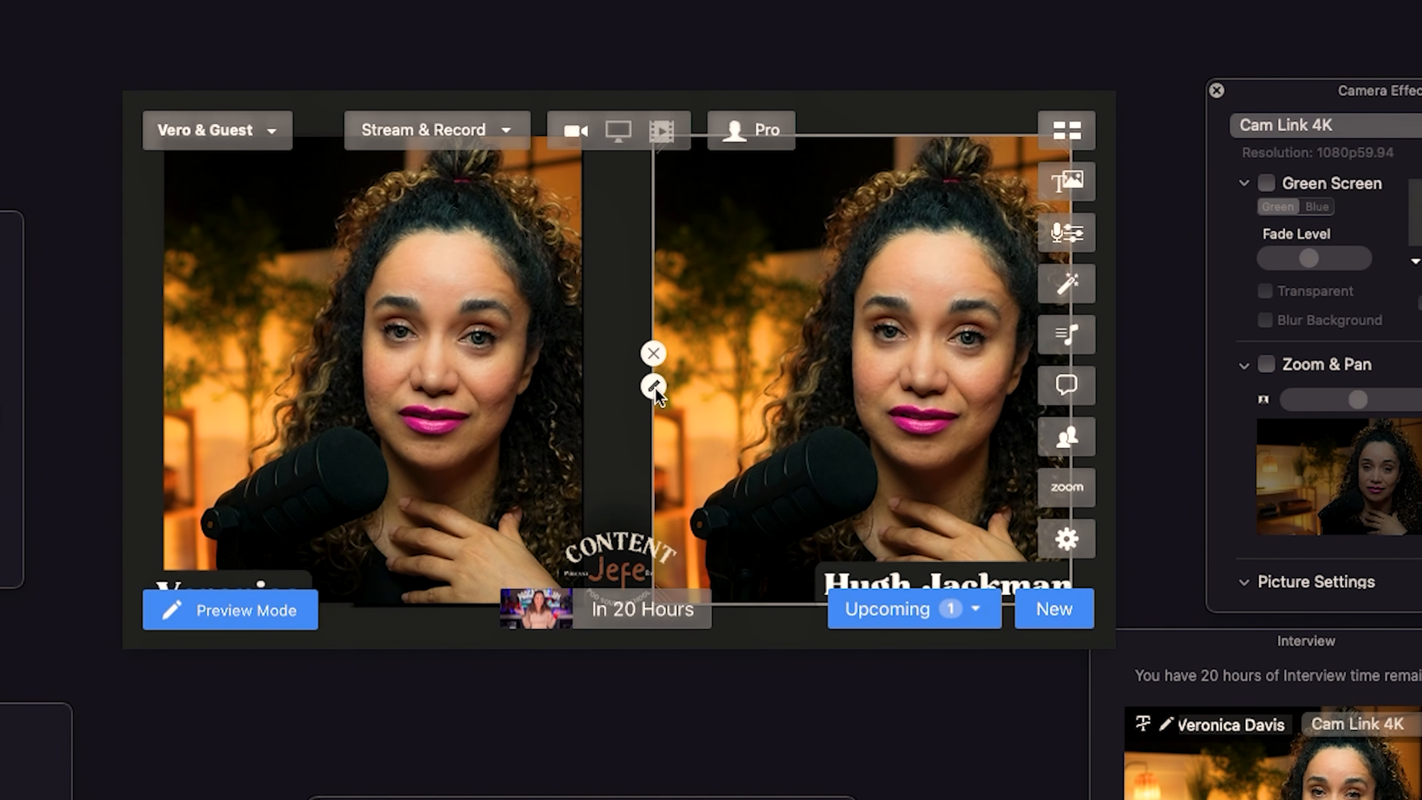
left_click(654, 388)
left_click(546, 135)
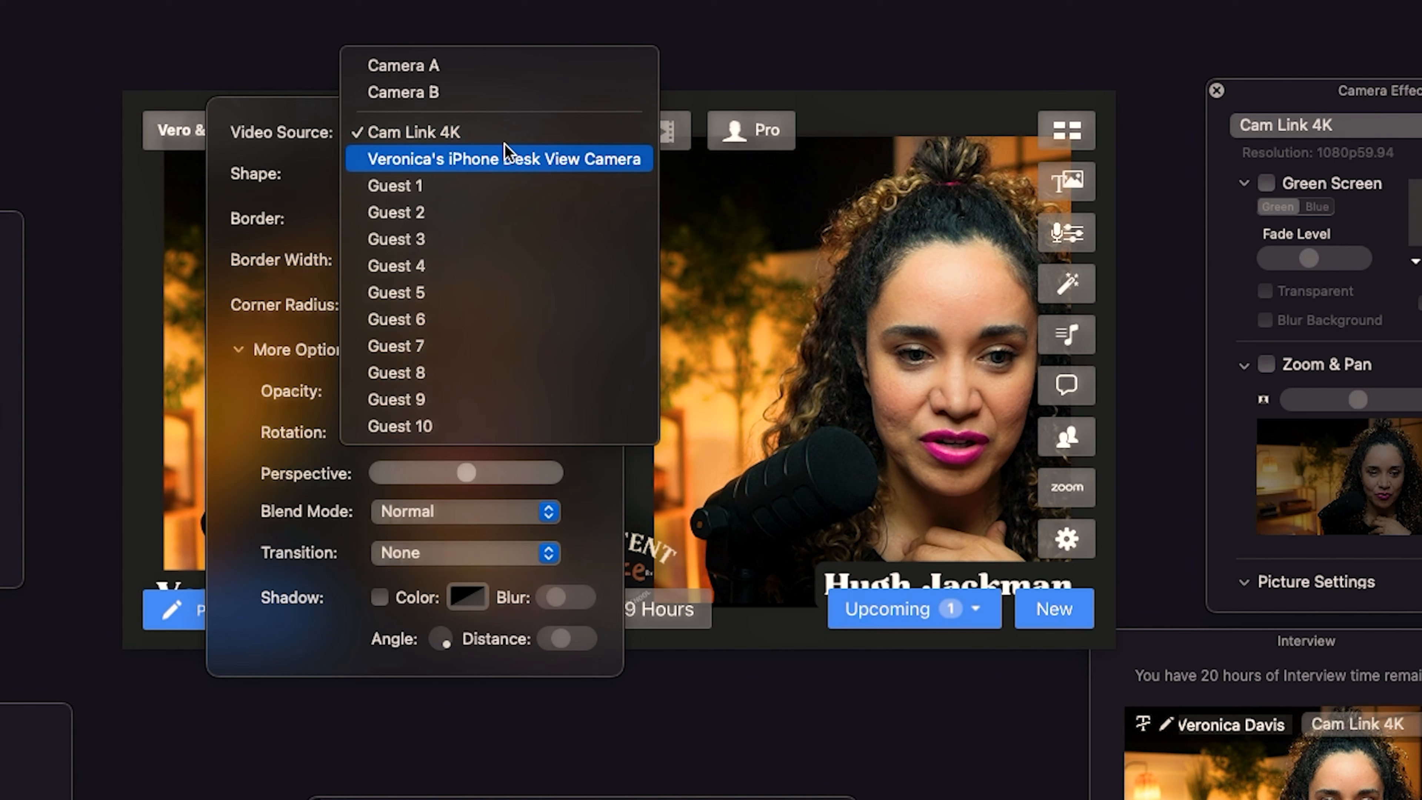
left_click(445, 188)
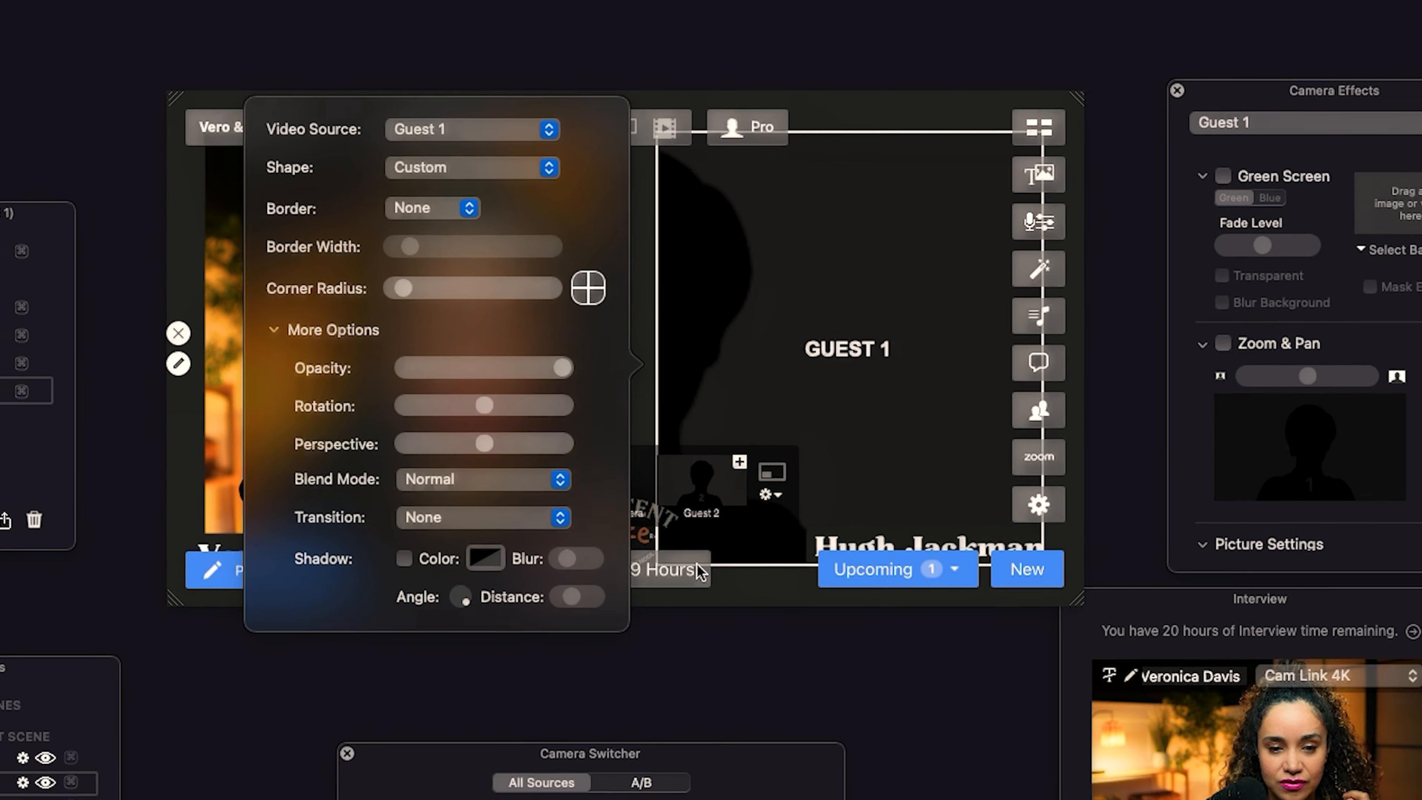
left_click(700, 622)
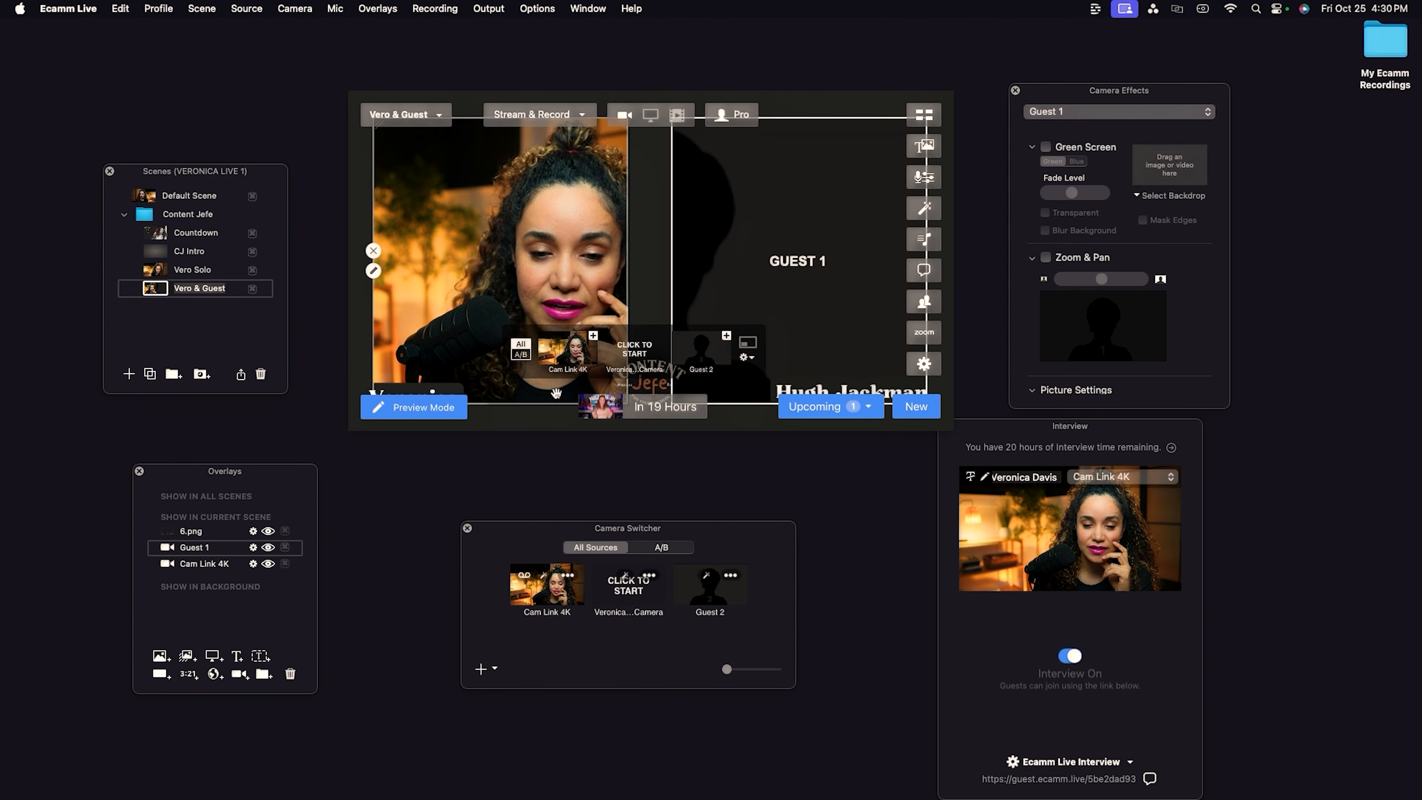
left_click(219, 552)
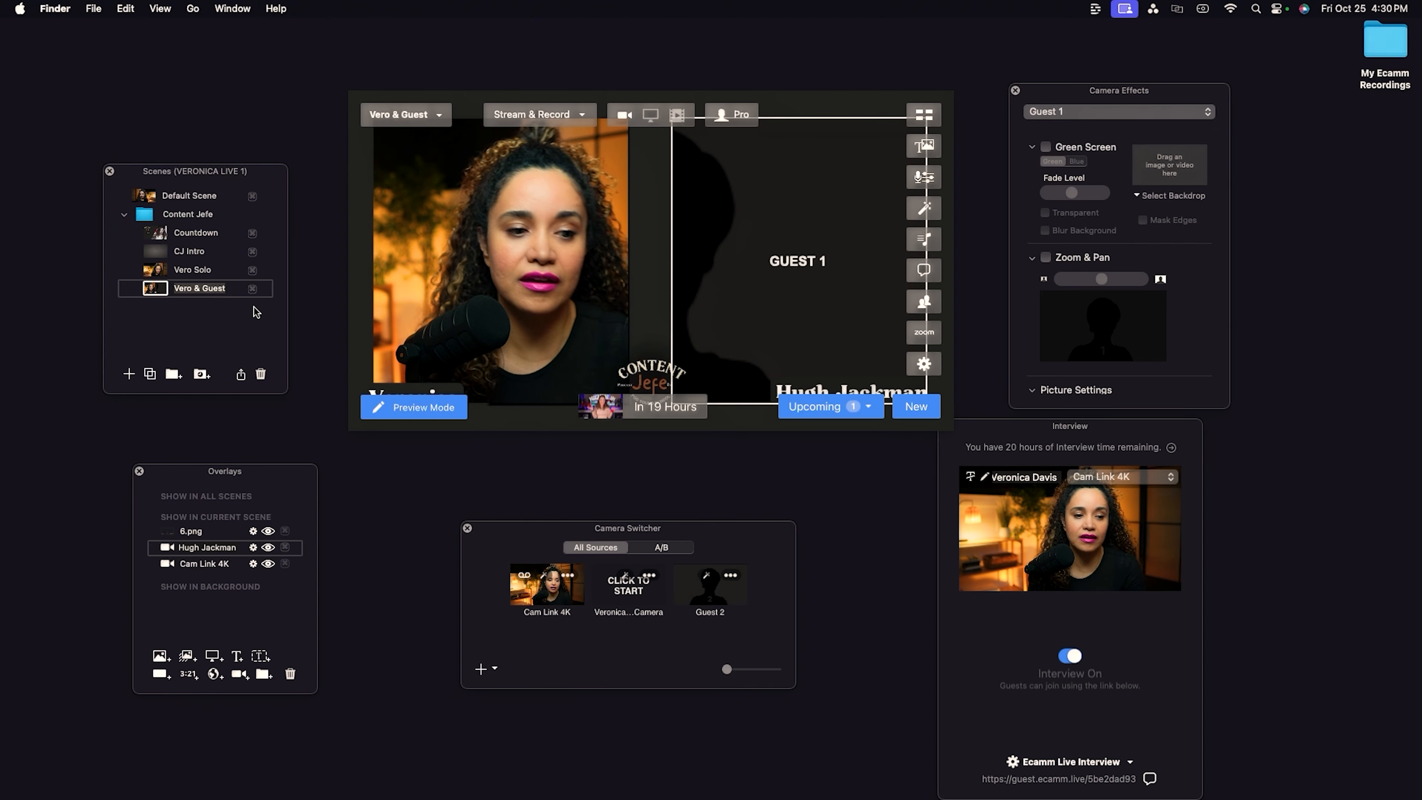
Add a new scene and name it Hugh Solo.
left_click(128, 374)
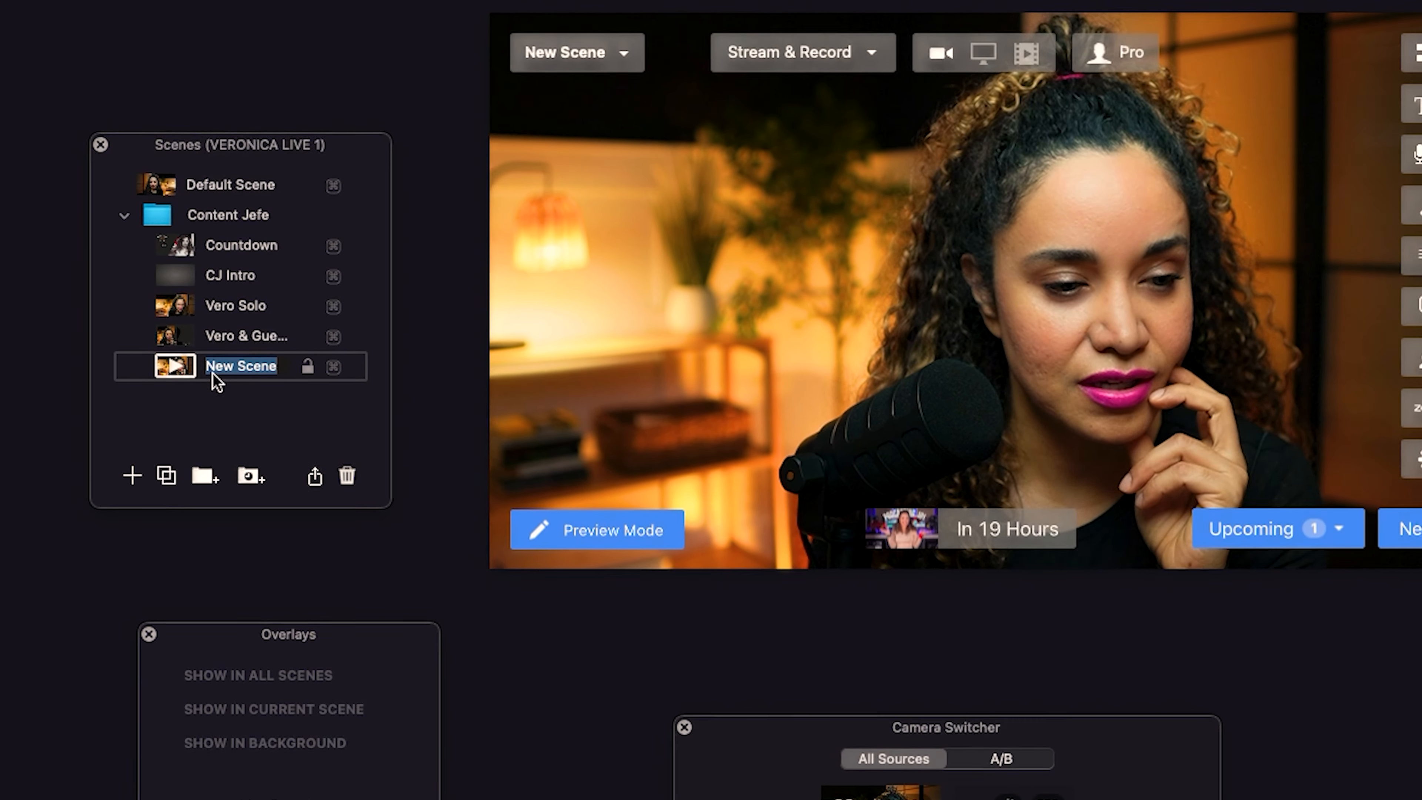
key("BackSpace")
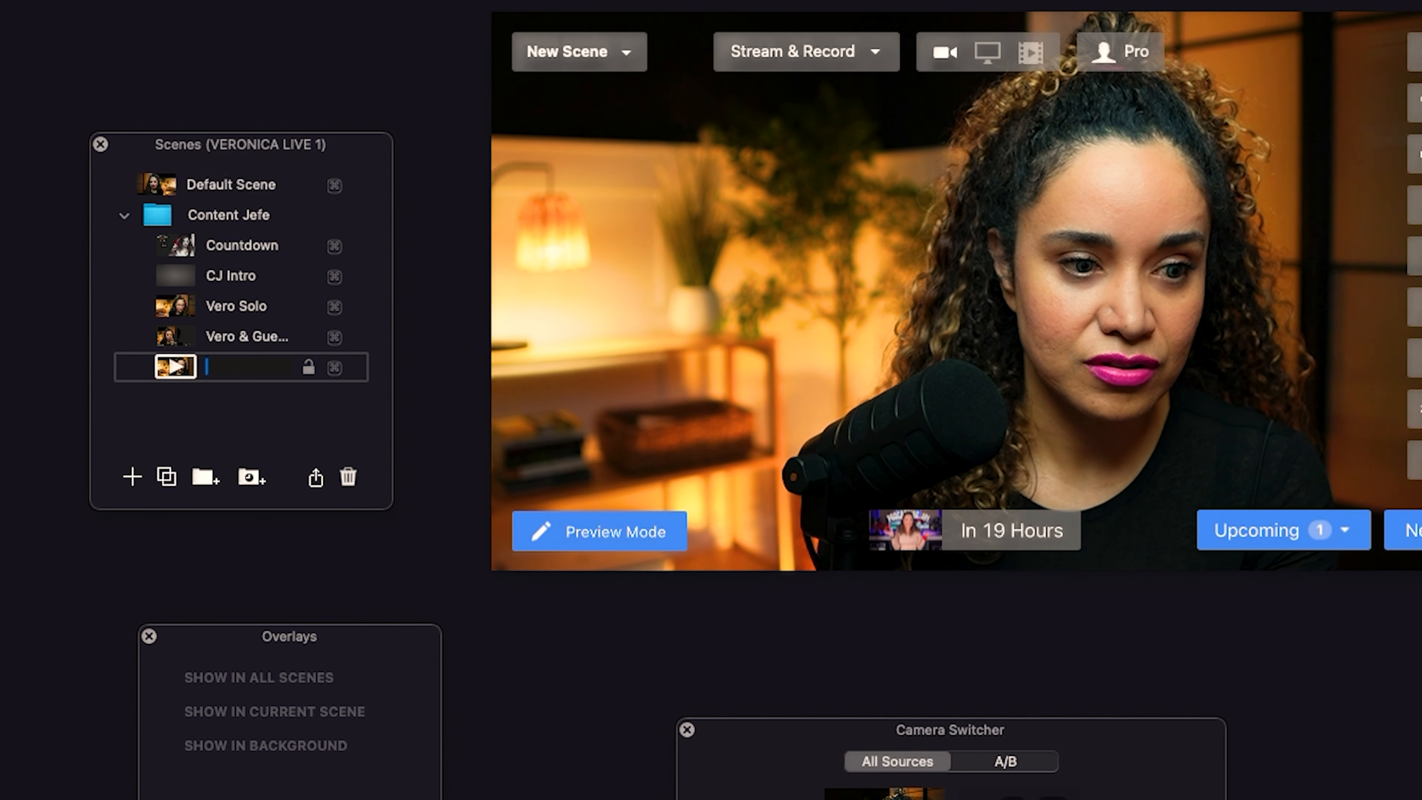
type("Hugh")
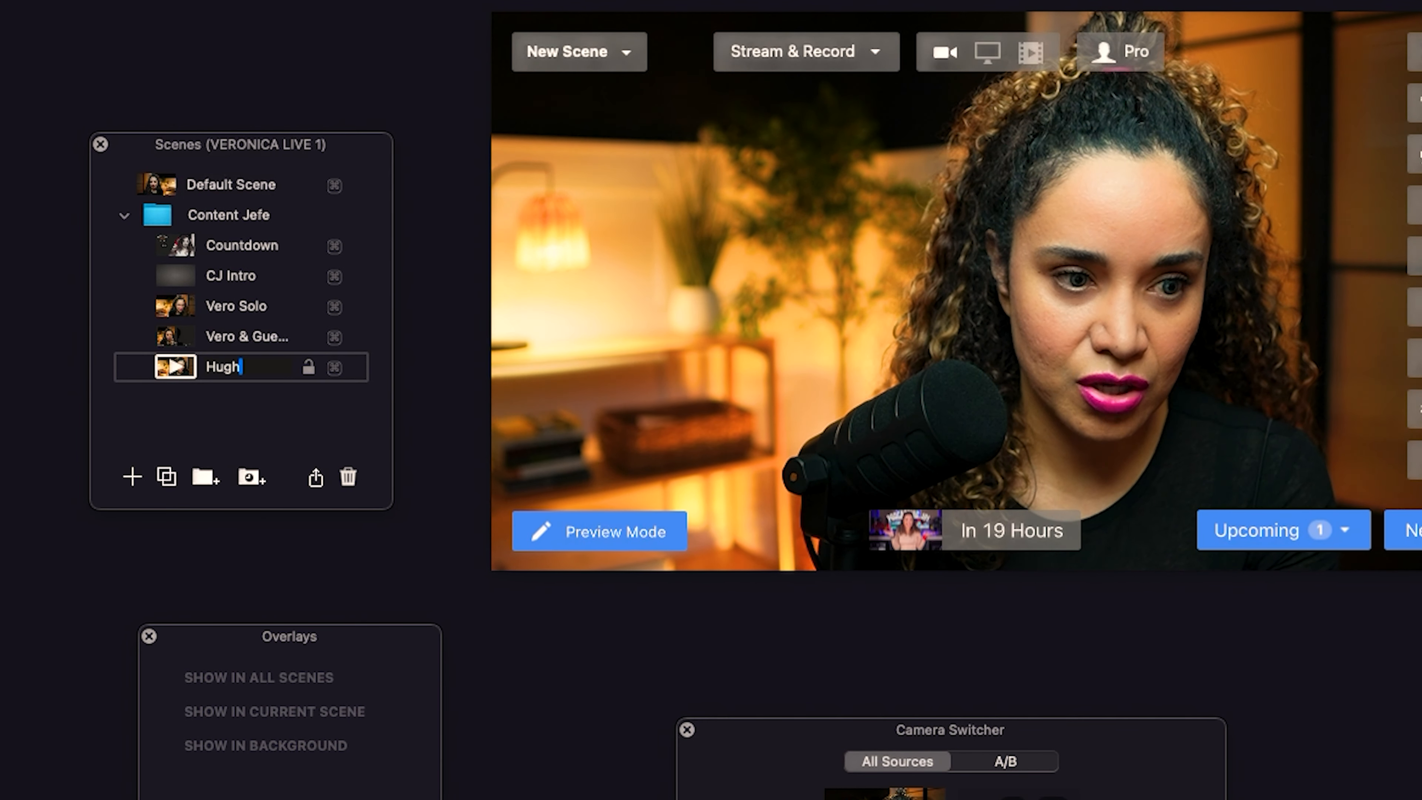
type(" Solo")
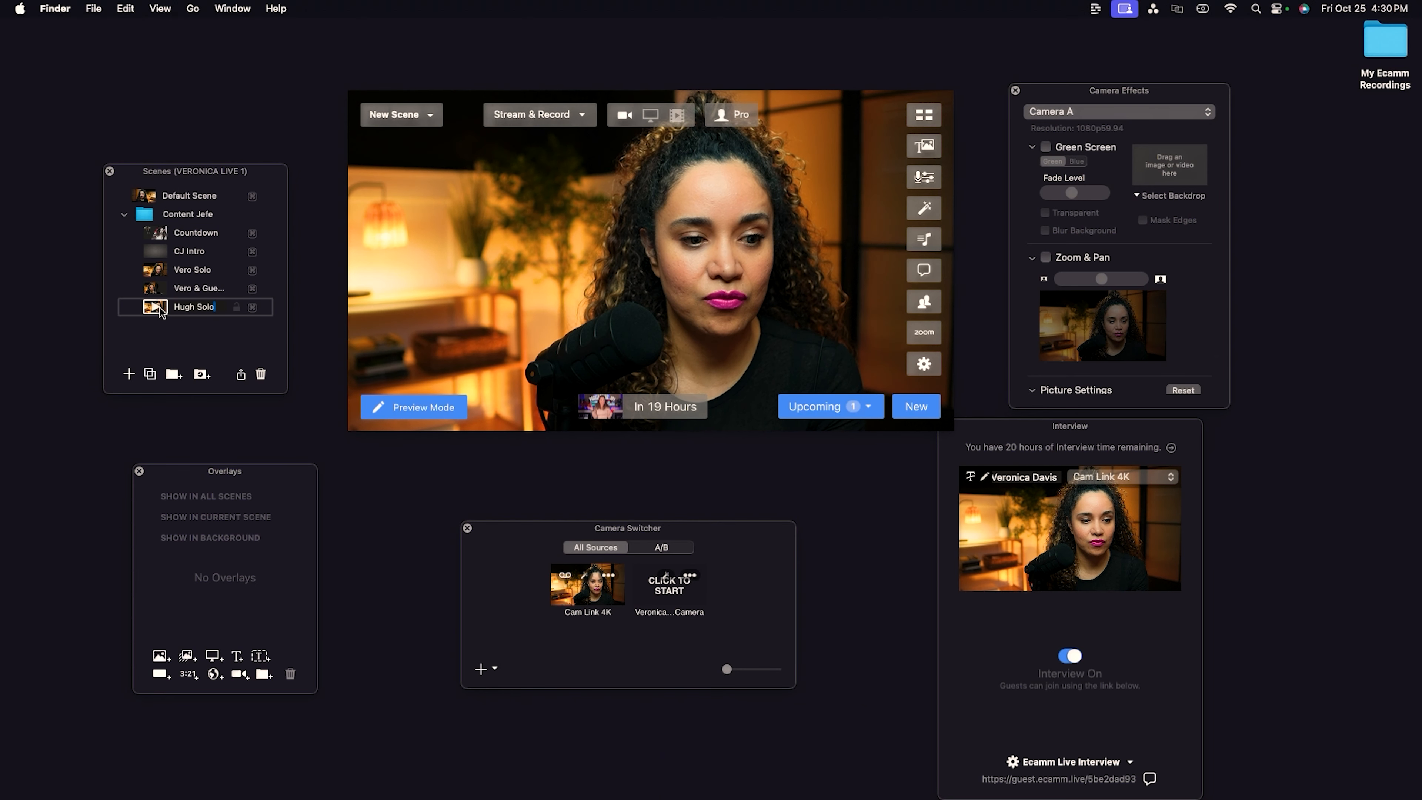
key("Return")
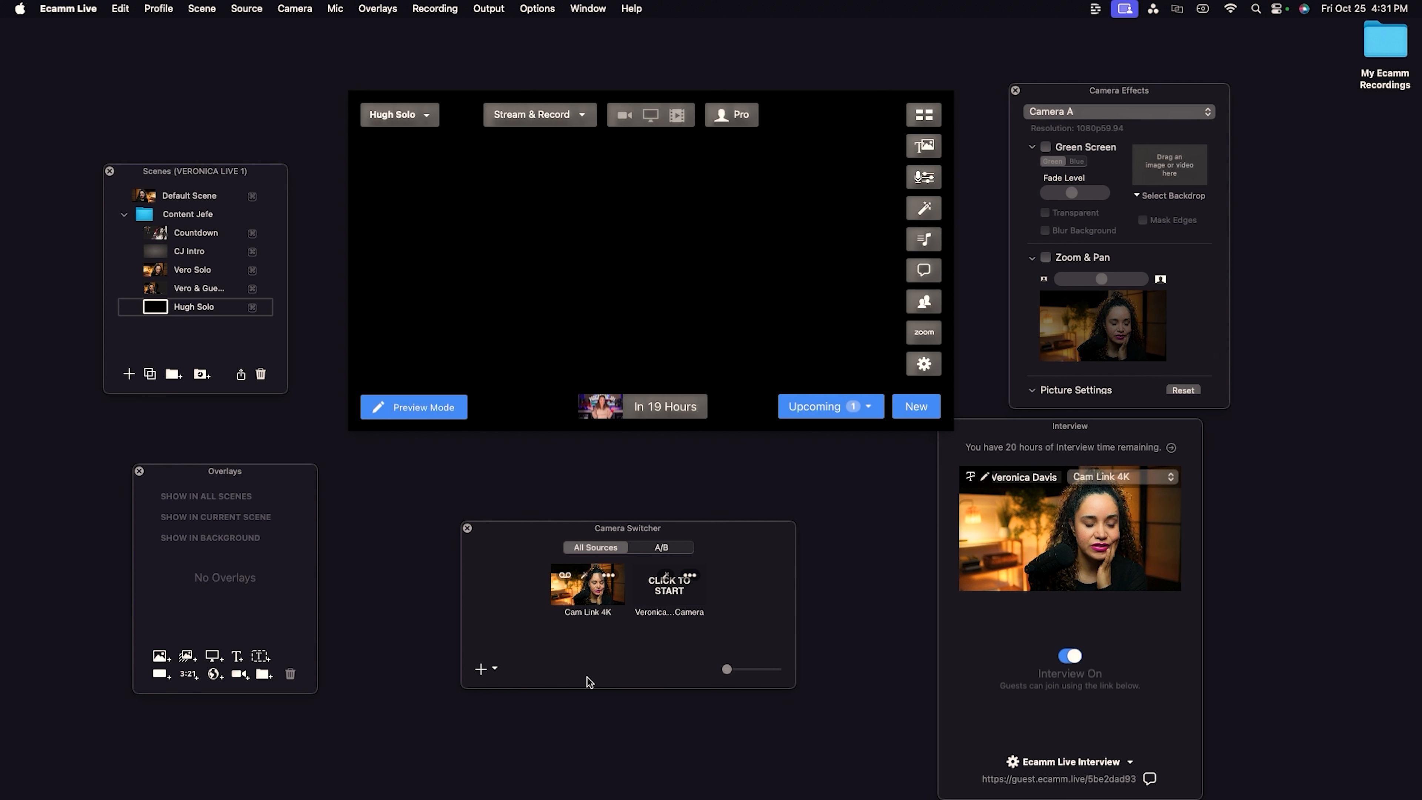
Set up the Hugh Solo scene with the 3.png, camera and Hugh Jackman name overlays, checking the camera's video source options.
left_click(168, 661)
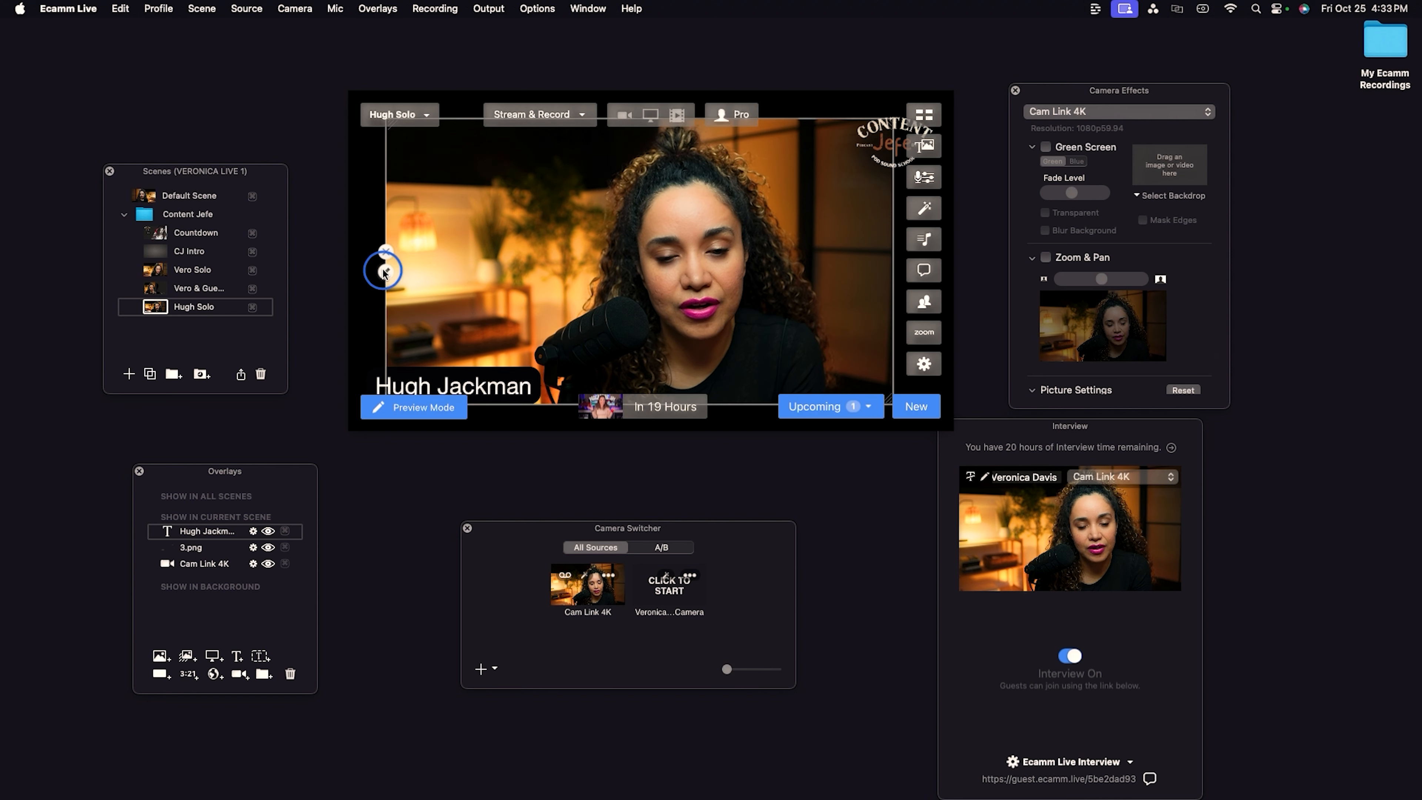
left_click(384, 272)
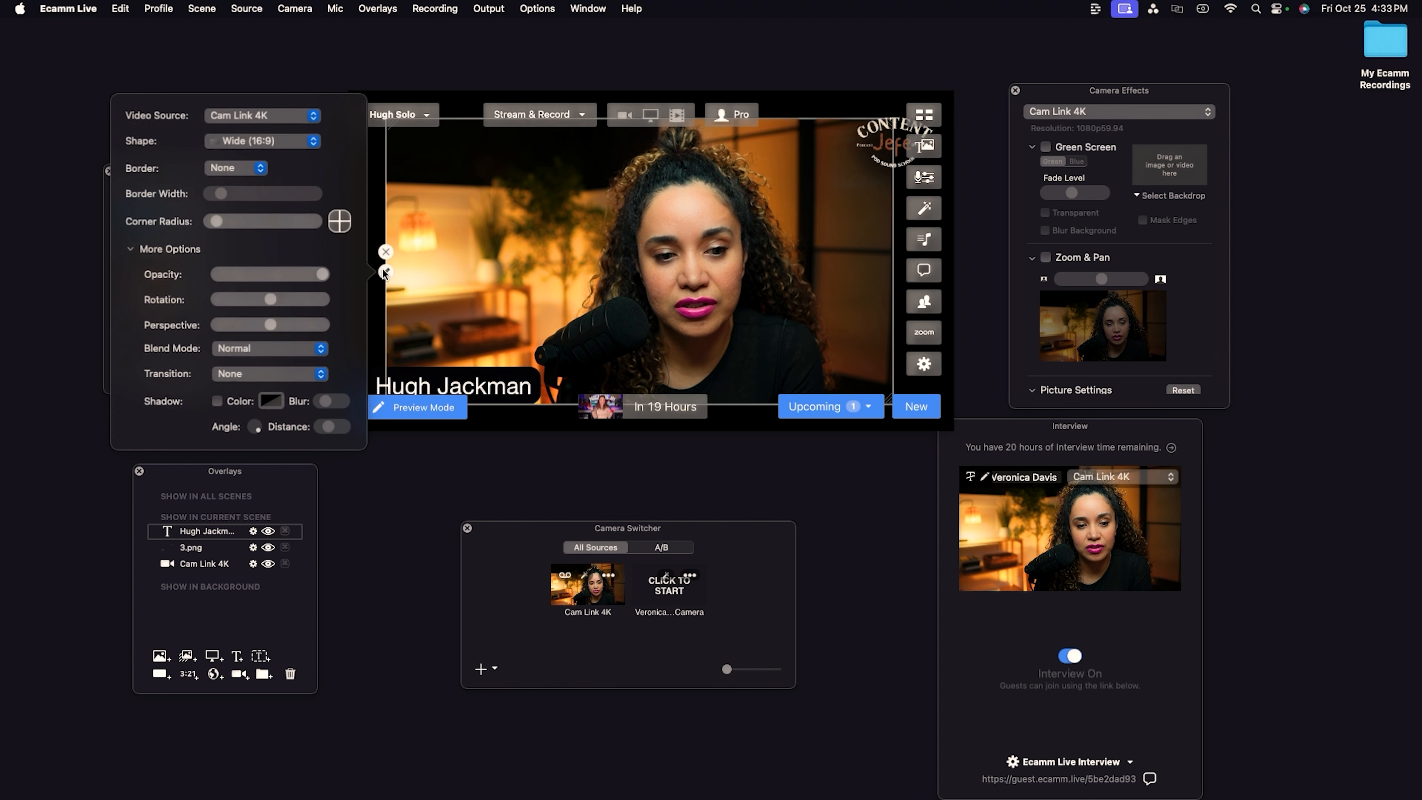
left_click(314, 117)
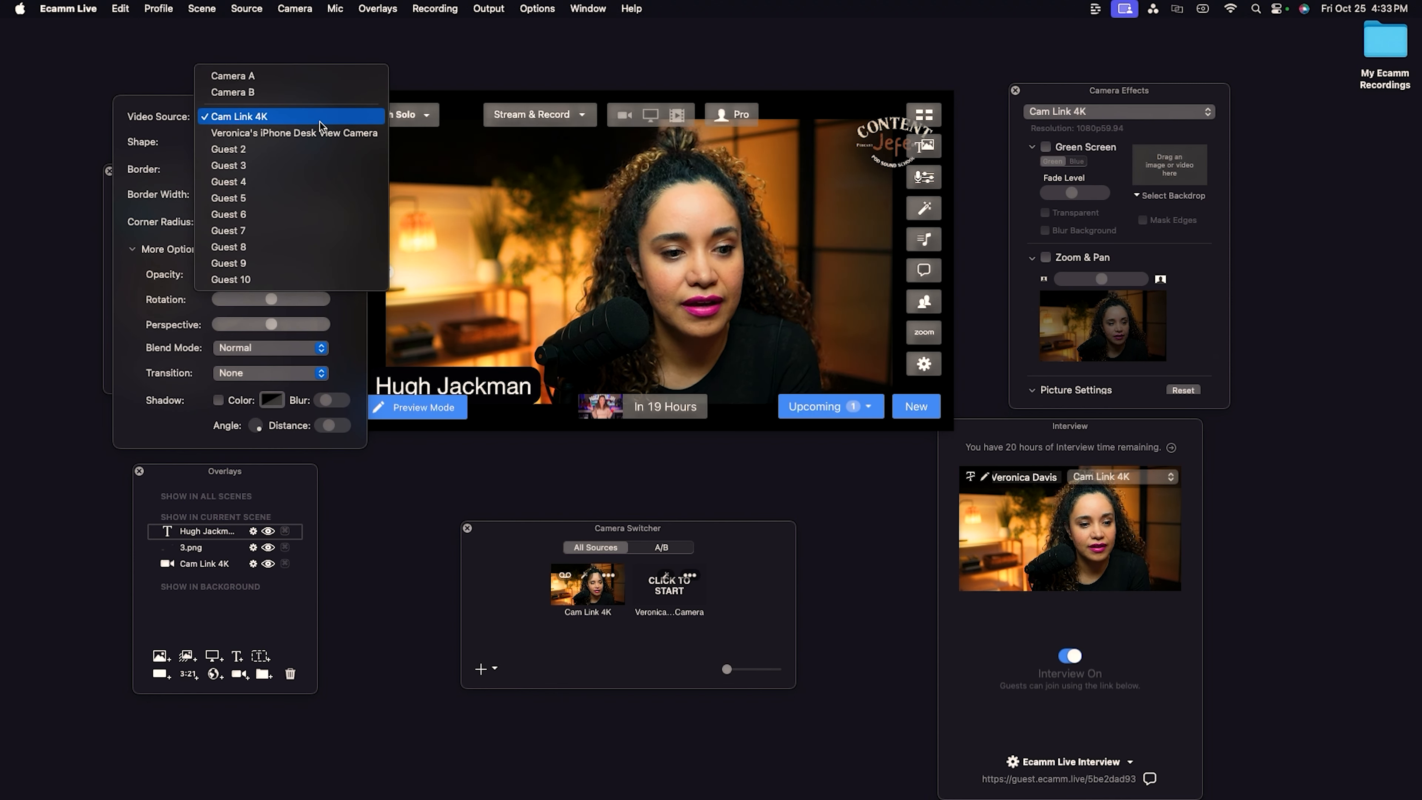
left_click(314, 116)
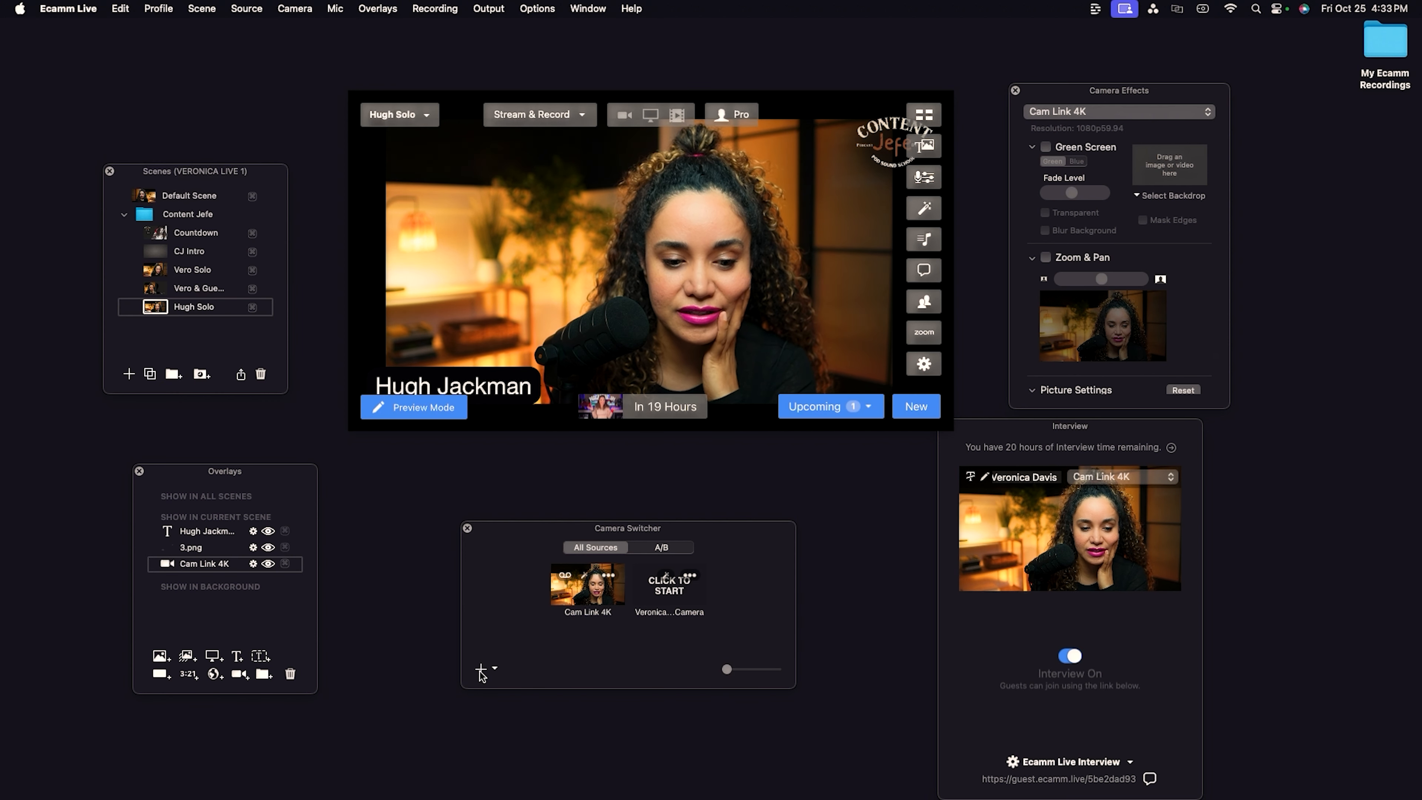
Add Guest 1 to the camera switcher and set the Hugh Solo camera overlay's video source to Guest 1.
left_click(481, 671)
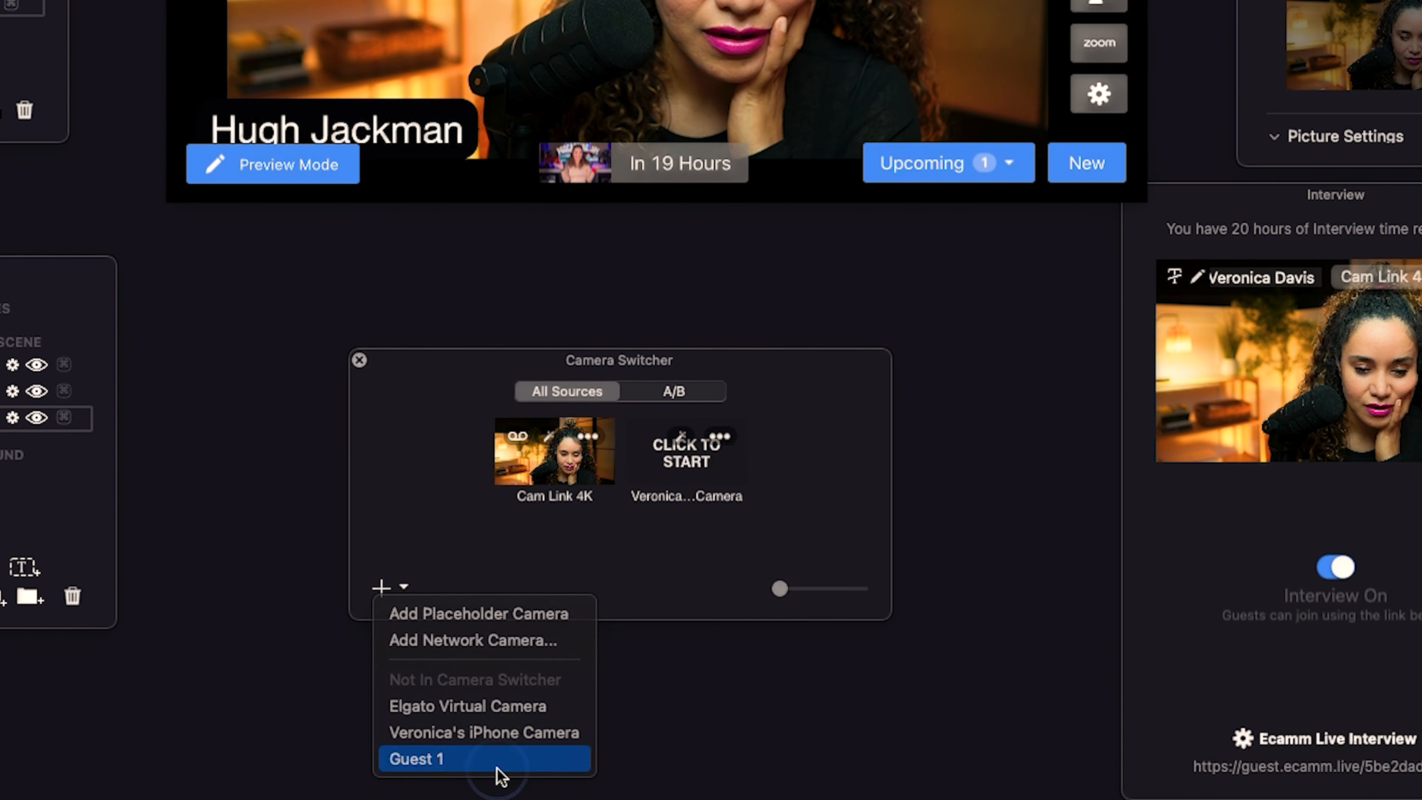
left_click(499, 771)
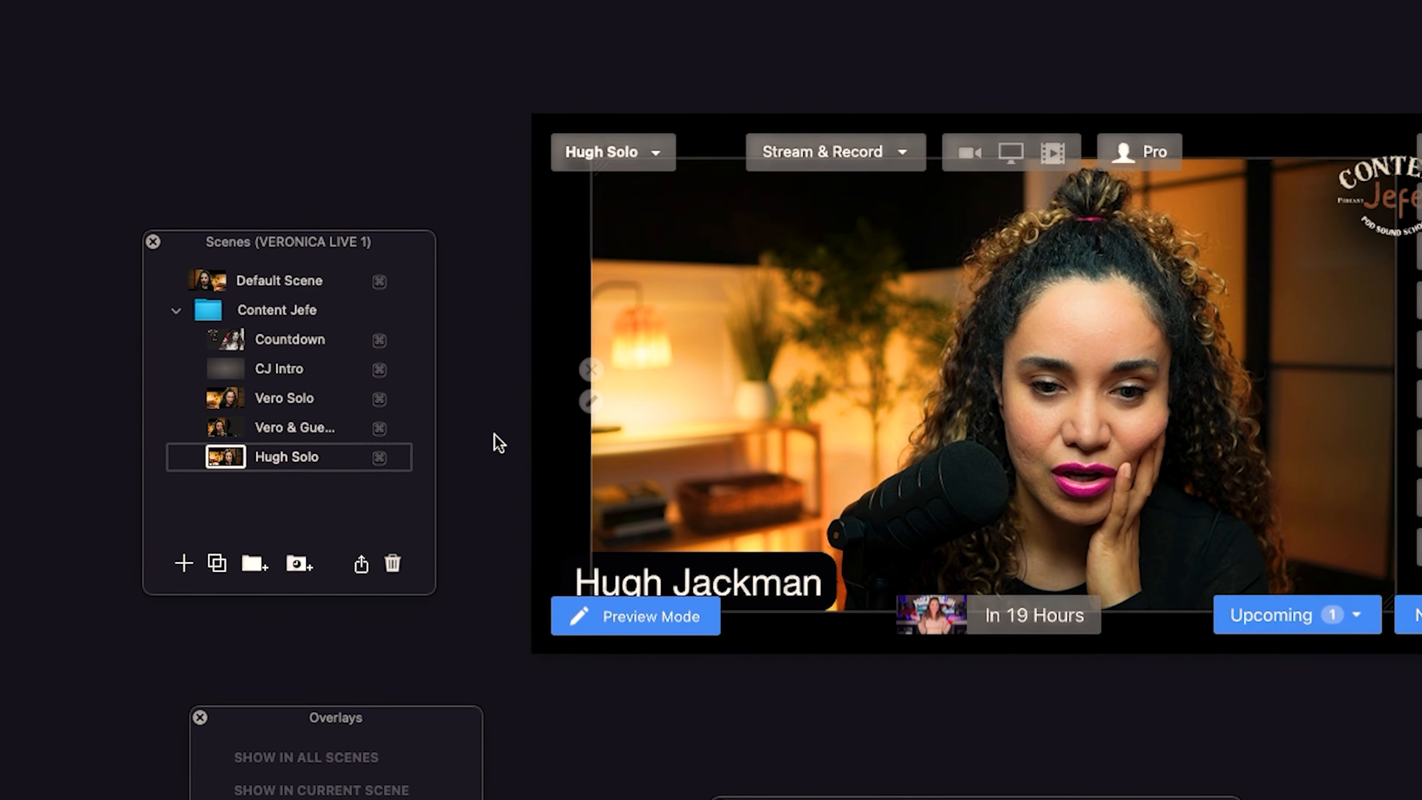
left_click(589, 401)
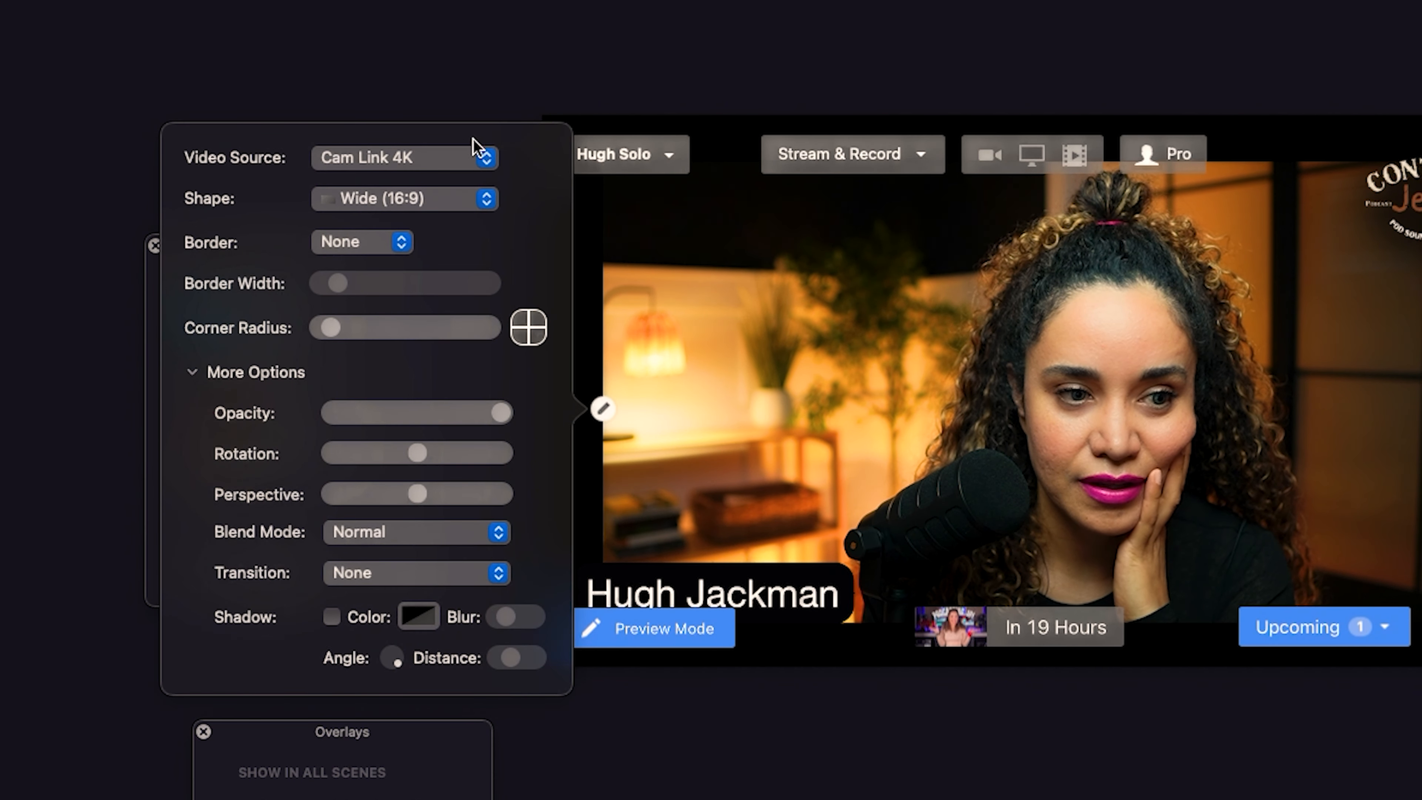
left_click(471, 157)
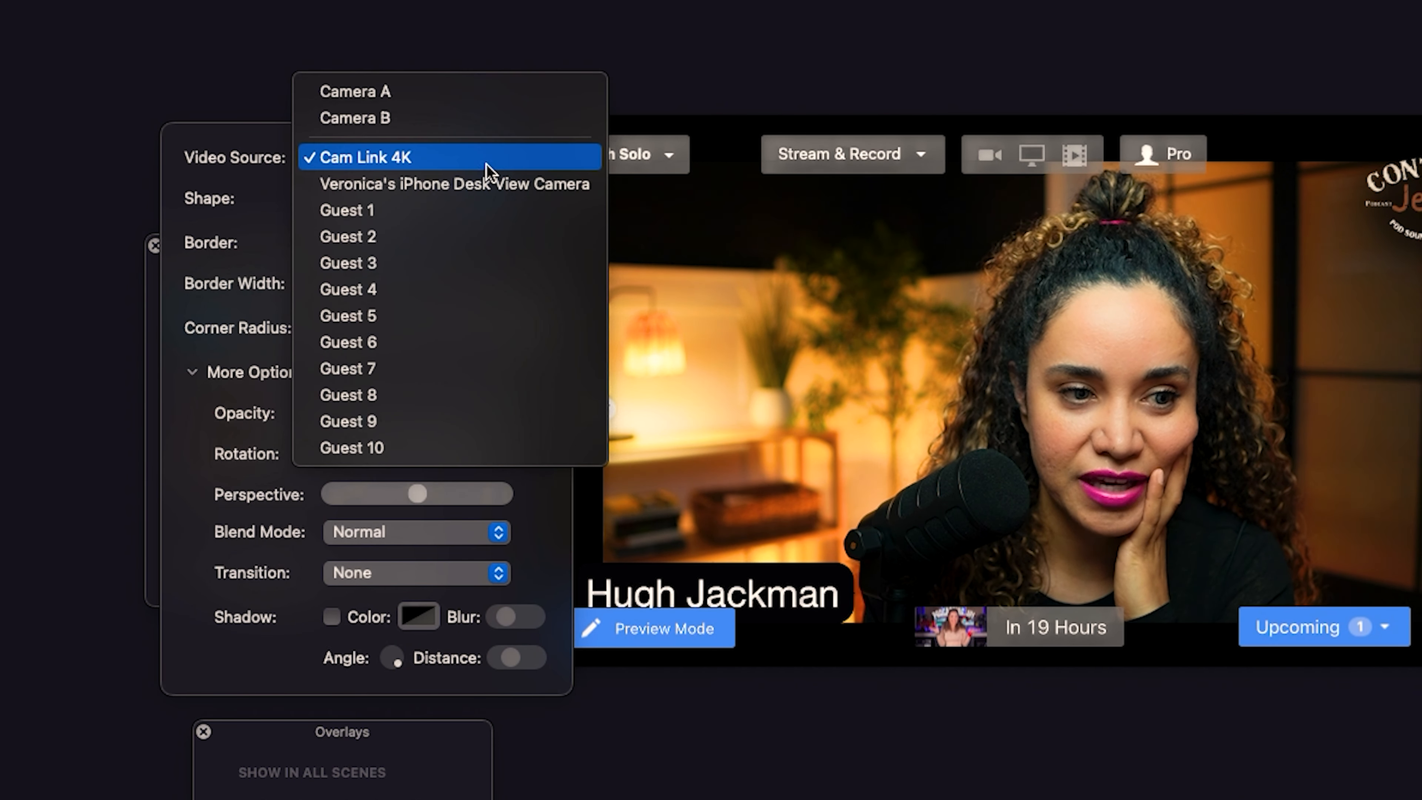
left_click(419, 216)
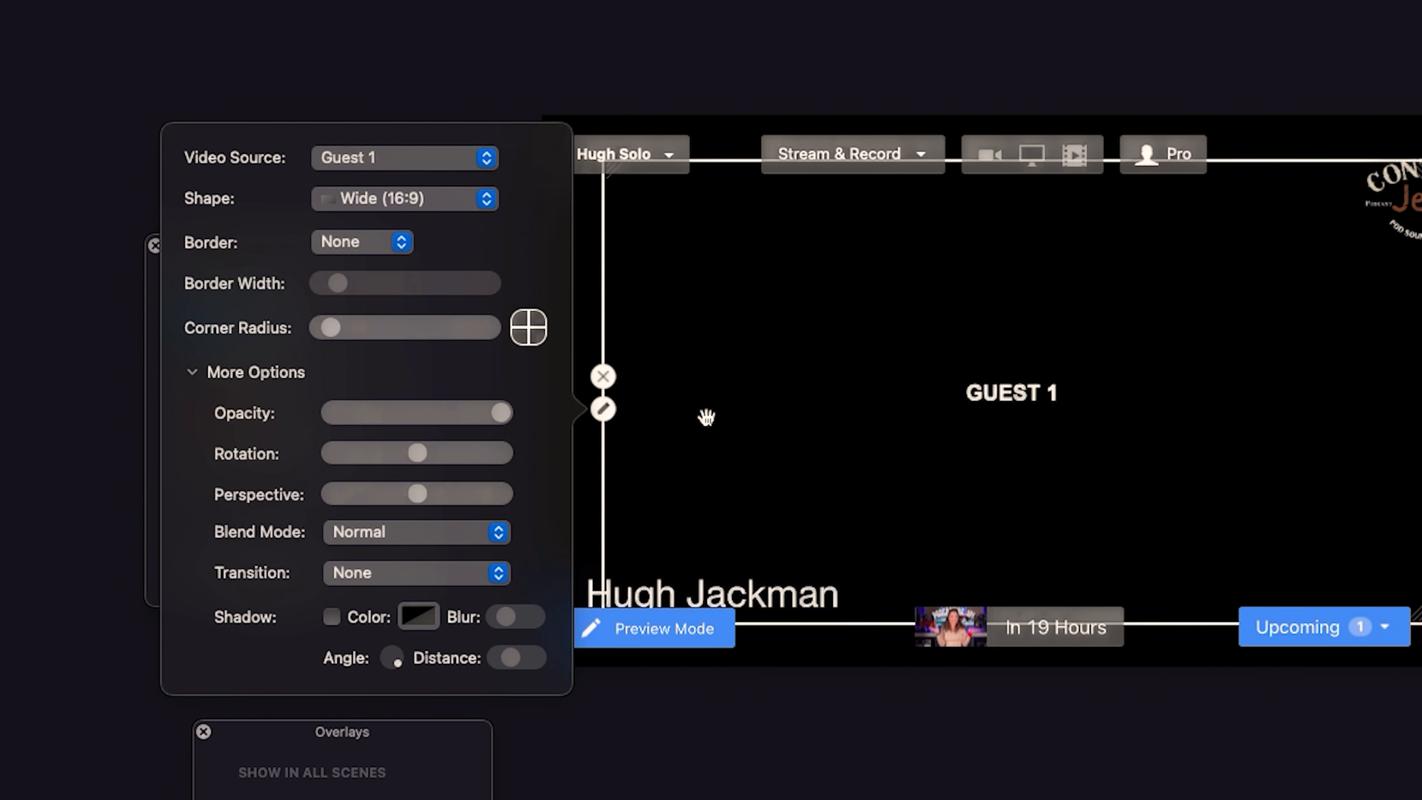
left_click(742, 719)
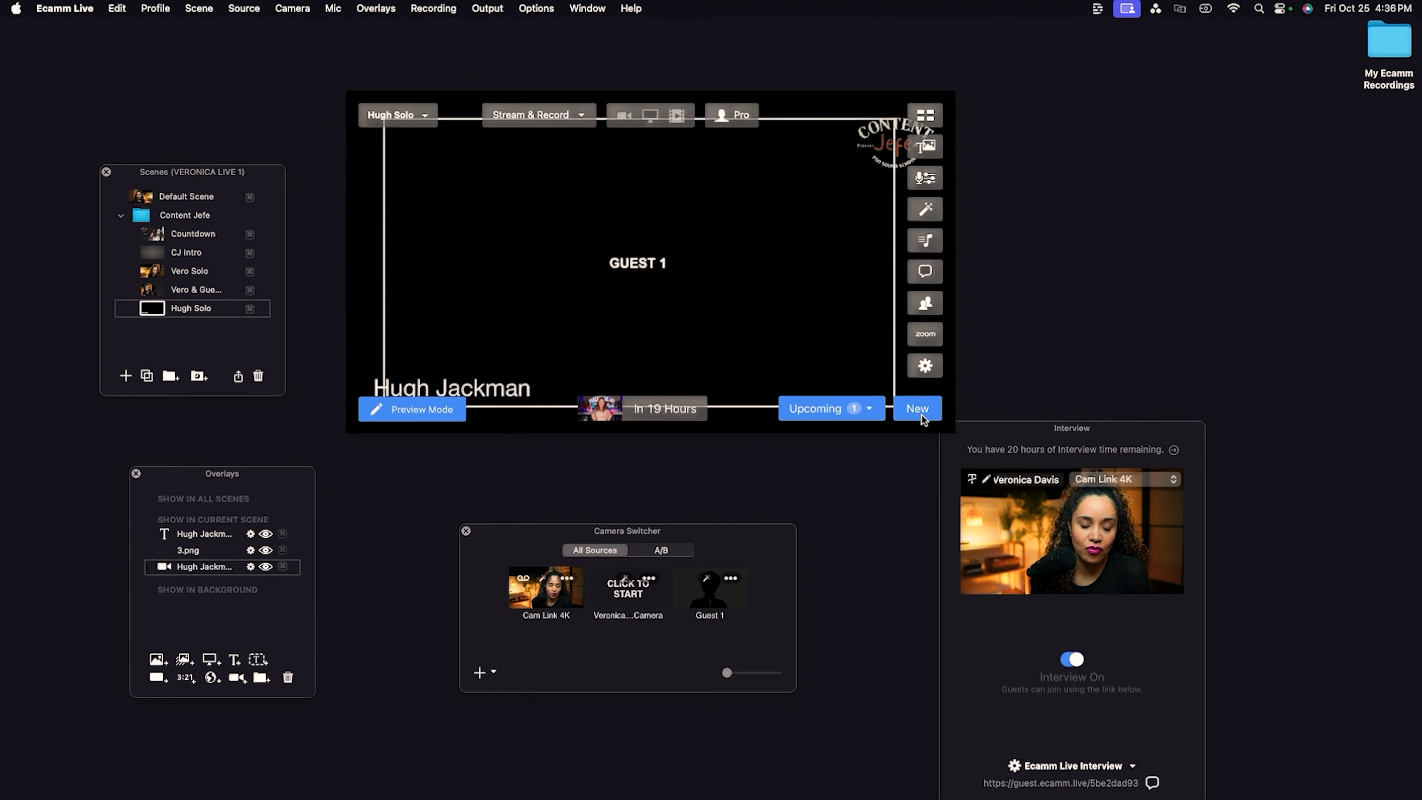
Start a new broadcast titled "Best Practices to Record Video Podcast Live" with description "Join Veronica as she records her first Content Jefe Episode Live.".
left_click(986, 518)
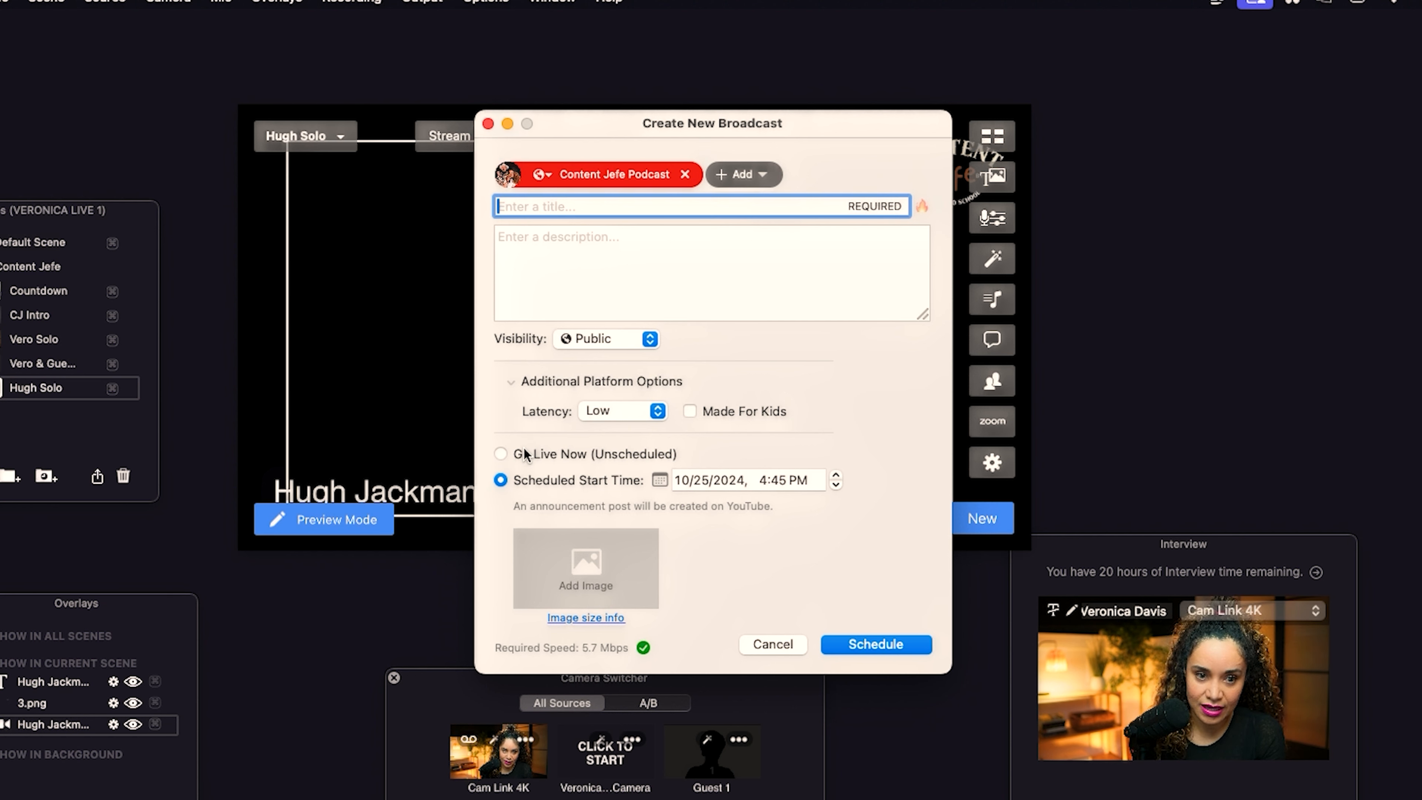
type("Best Practices to Record")
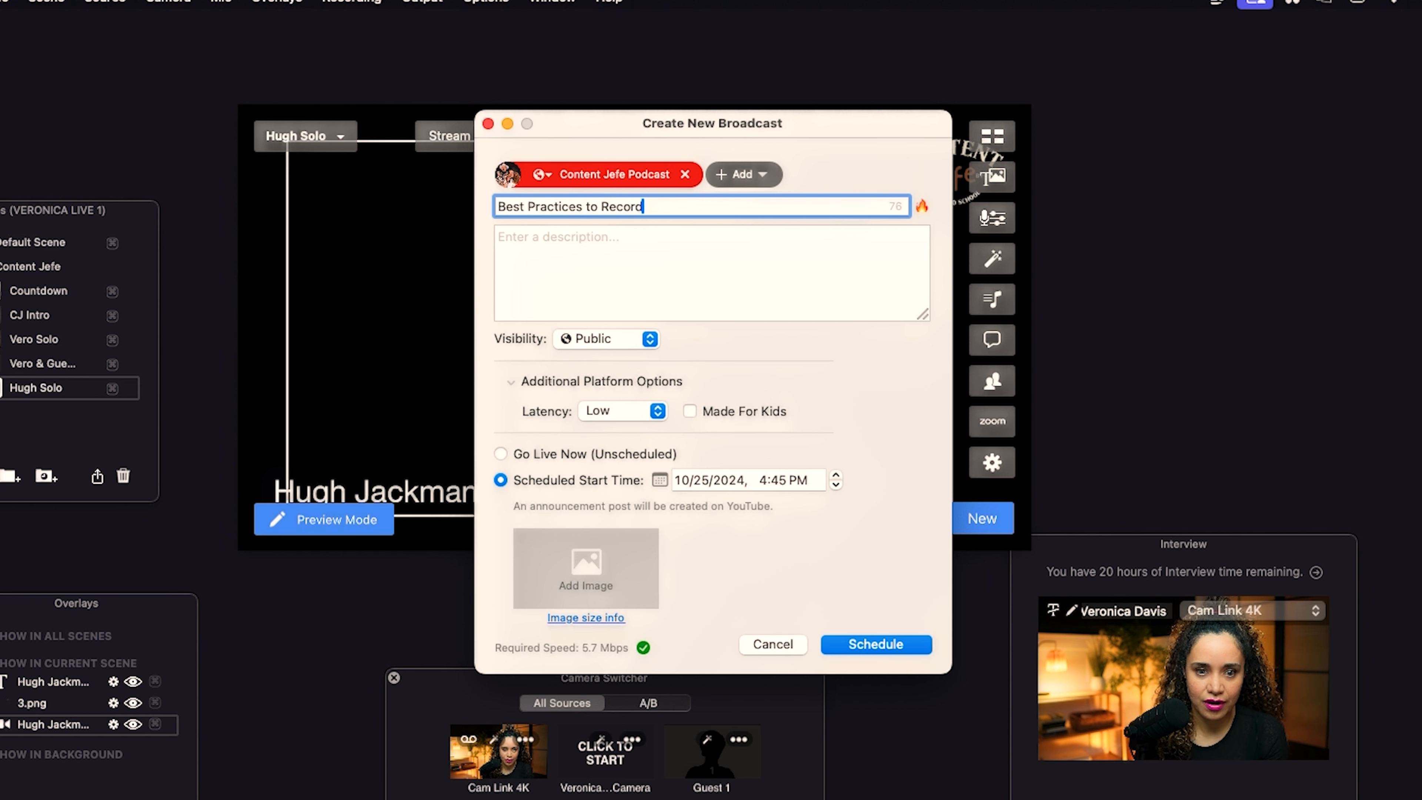
type(" Video Podcast Live")
key("Tab")
type("Join")
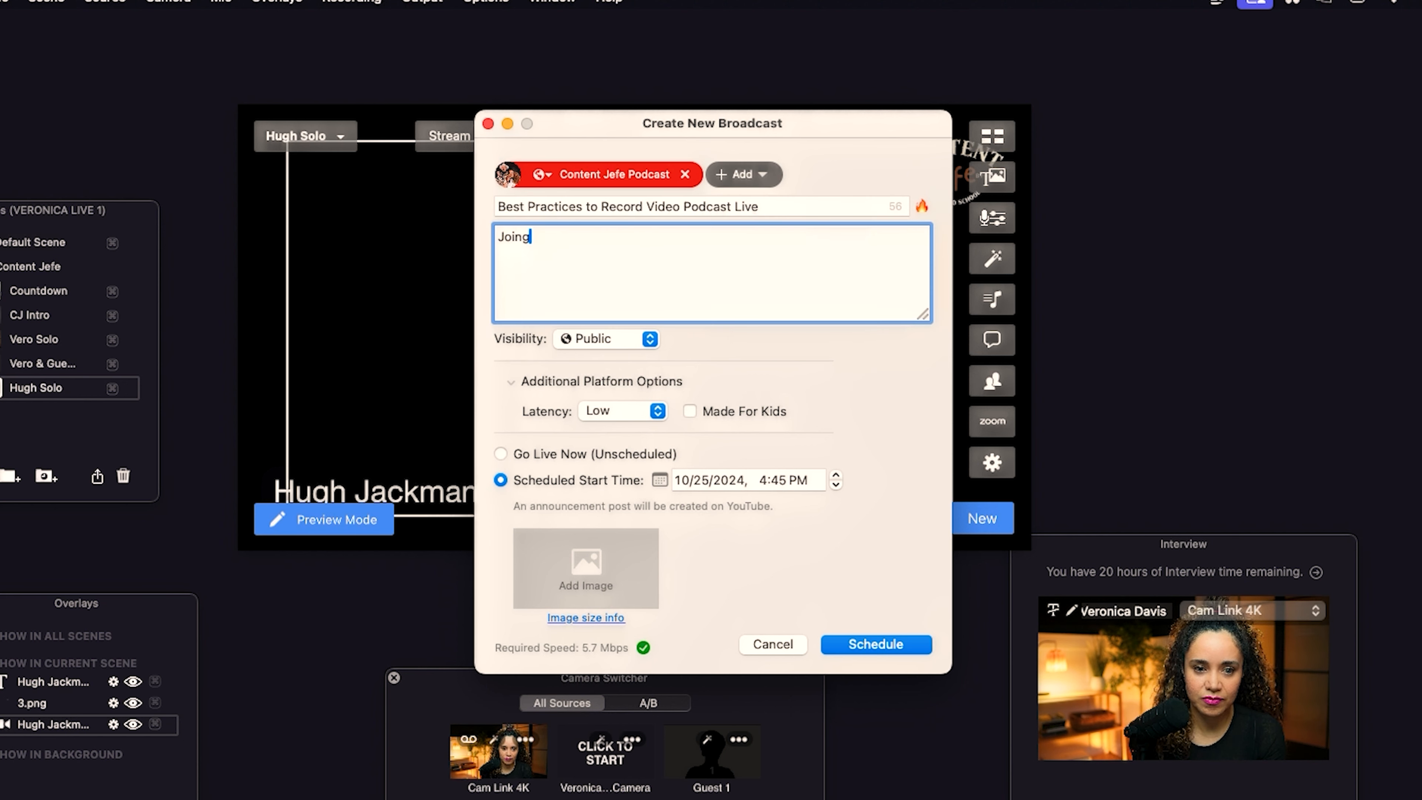
type(" Veronic")
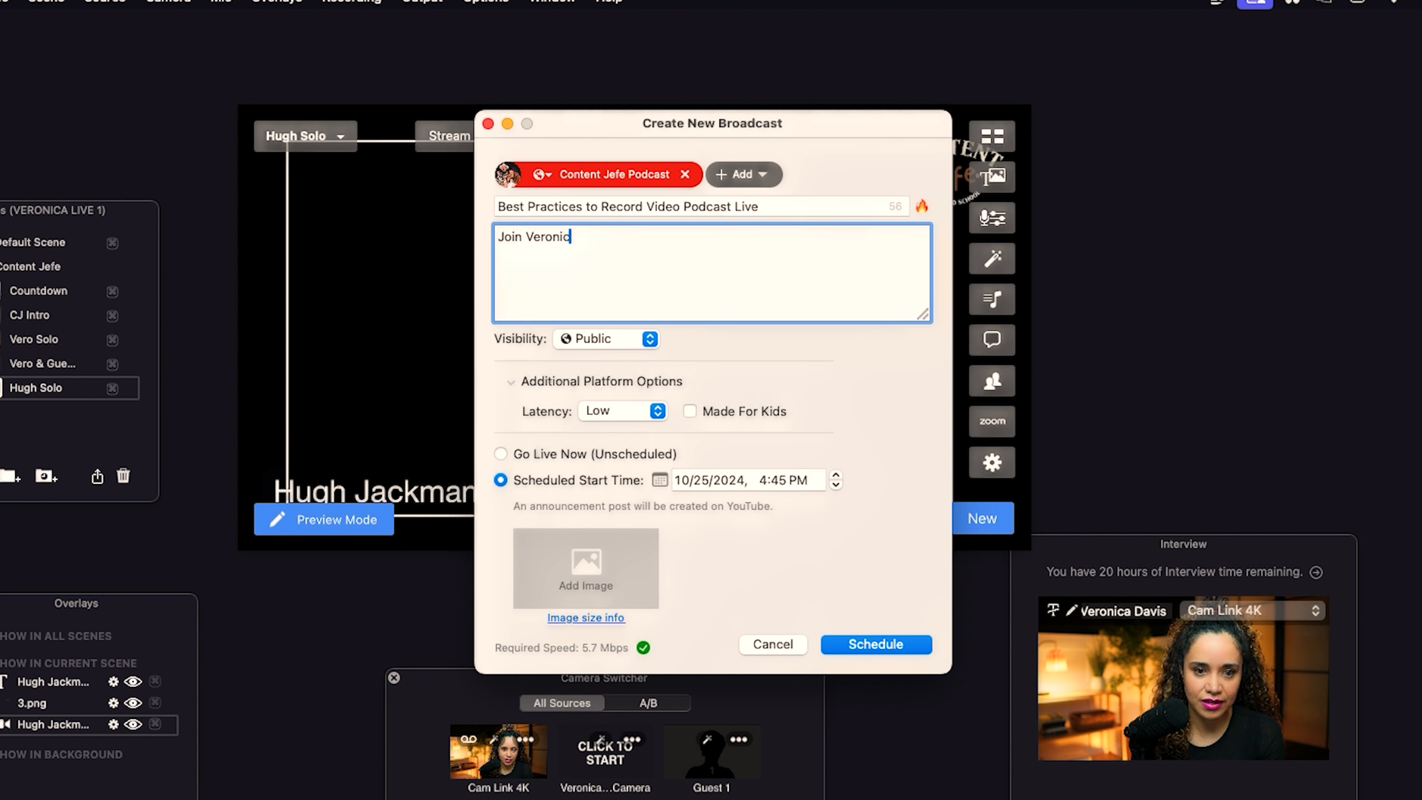
type("a as she rec")
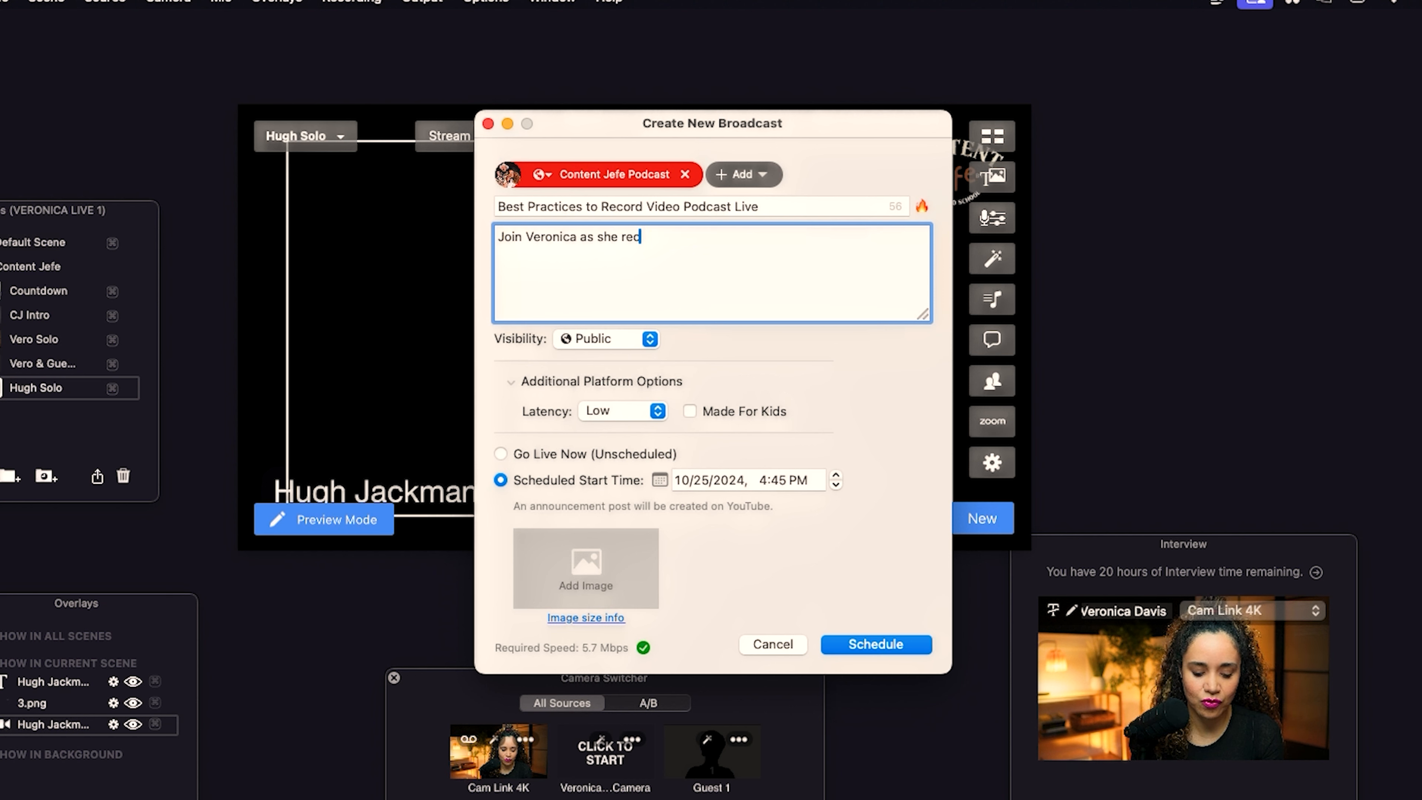
type("ords her first ")
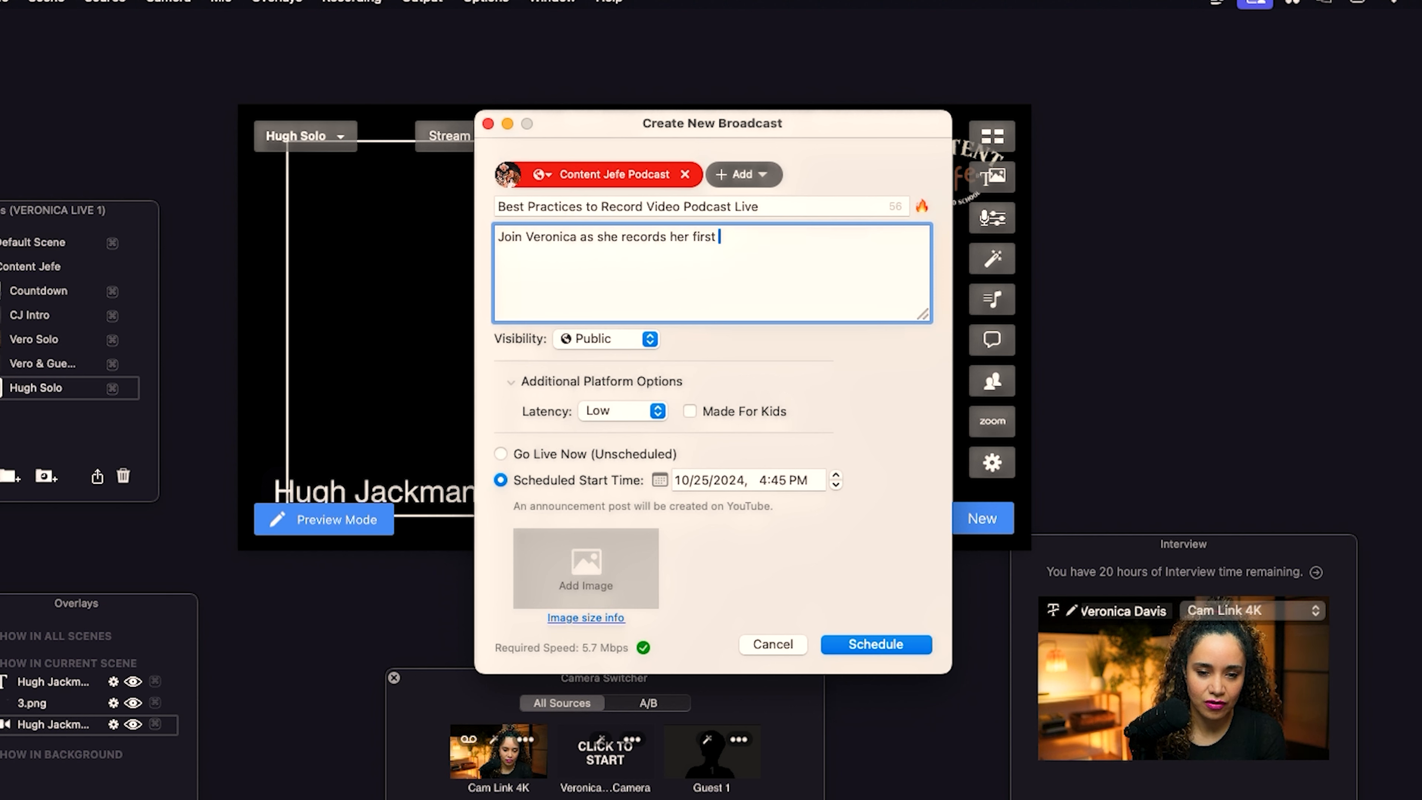
type("Content Jefe Episode Live.")
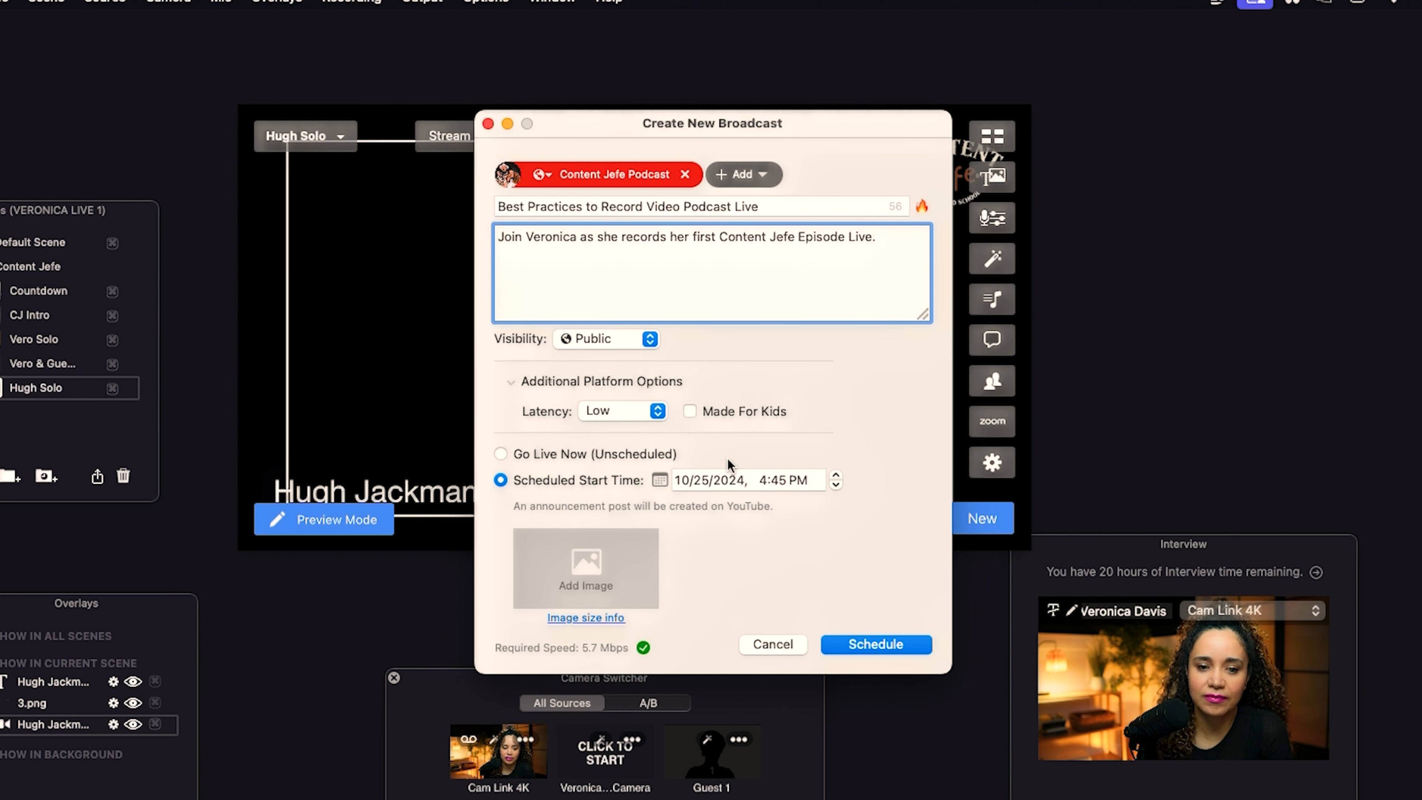
Add another streaming destination to the broadcast.
left_click(762, 179)
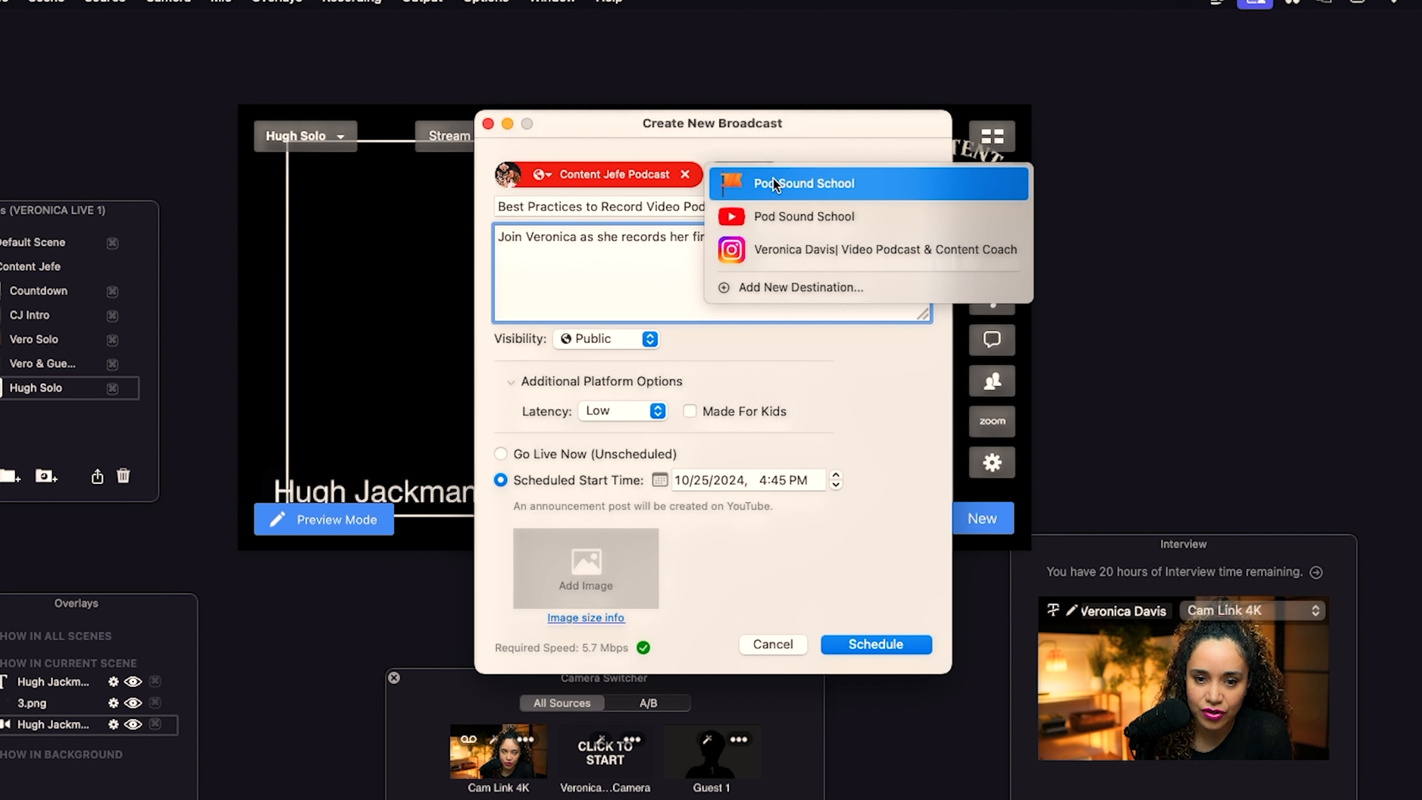